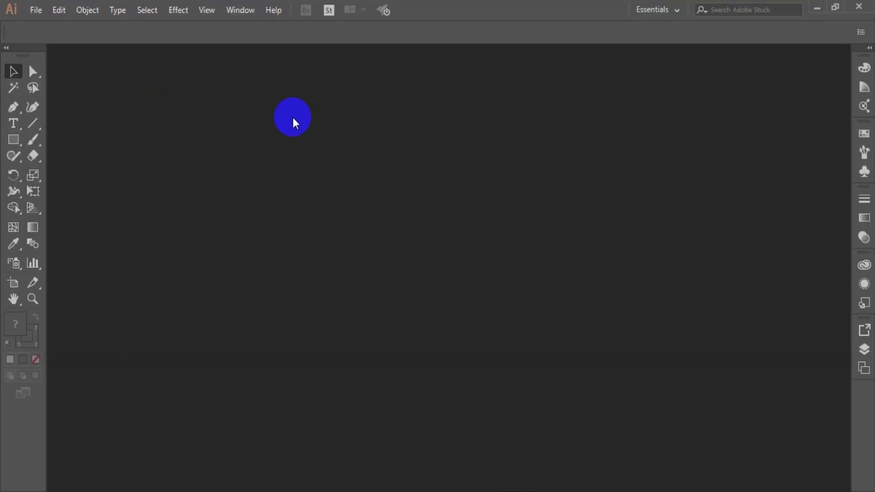
Step: Start a new document and show the blank Web presets
{"action": "left_click", "coordinate": [36, 10]}
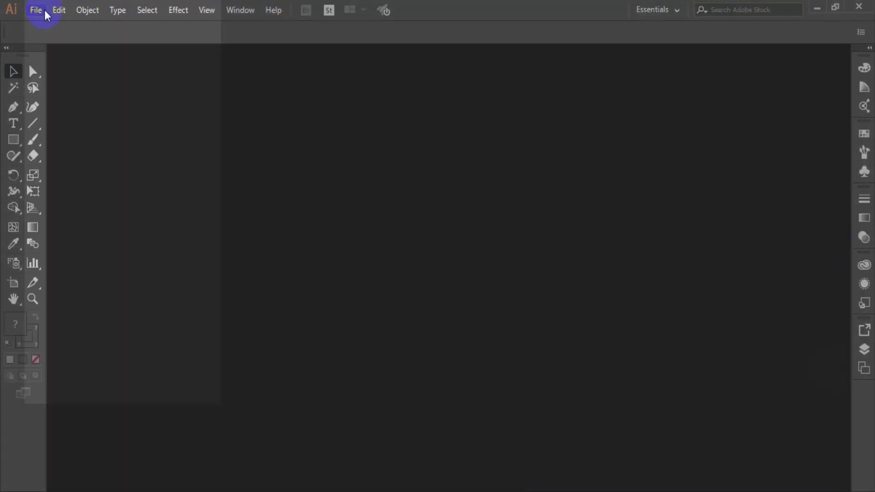
{"action": "left_click", "coordinate": [41, 24]}
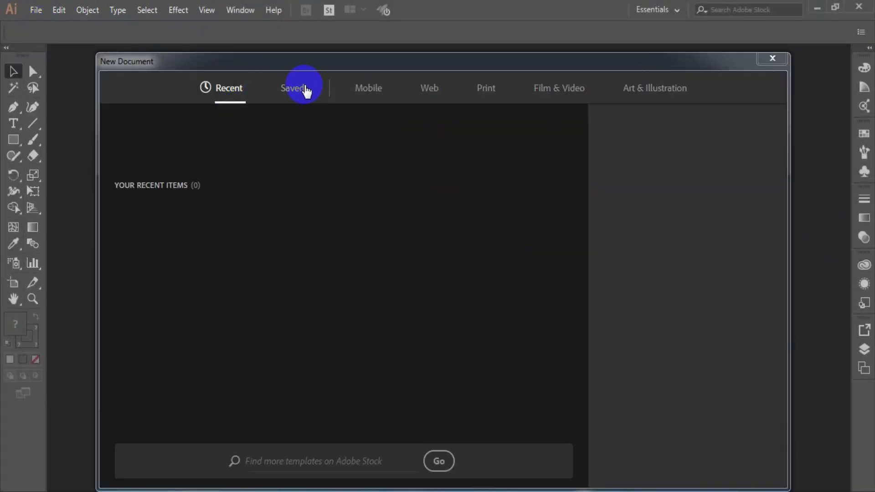
{"action": "left_click", "coordinate": [304, 90]}
{"action": "left_click", "coordinate": [233, 88]}
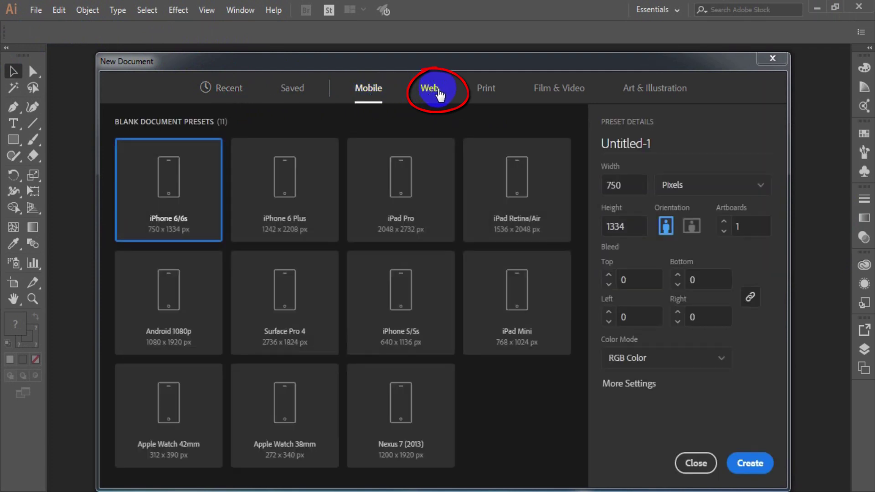
{"action": "left_click", "coordinate": [438, 91]}
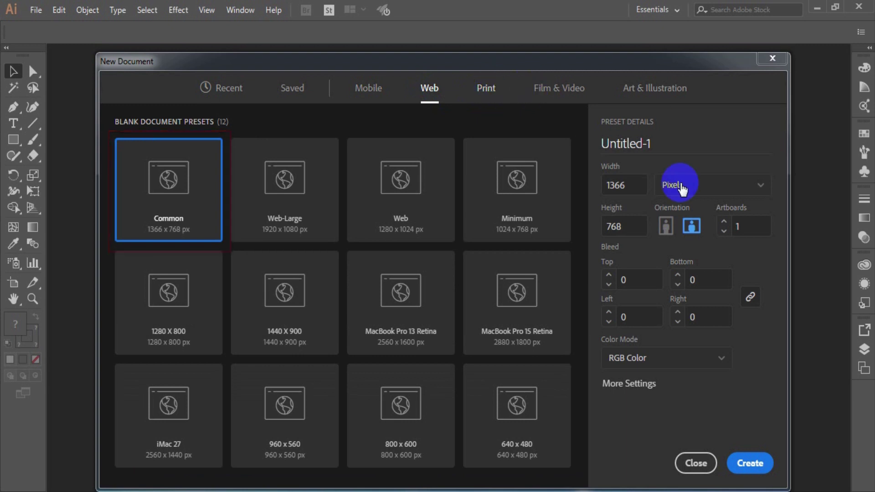
Step: Create the document at 1000 by 1000 pixels in RGB Color mode
{"action": "left_click", "coordinate": [632, 182]}
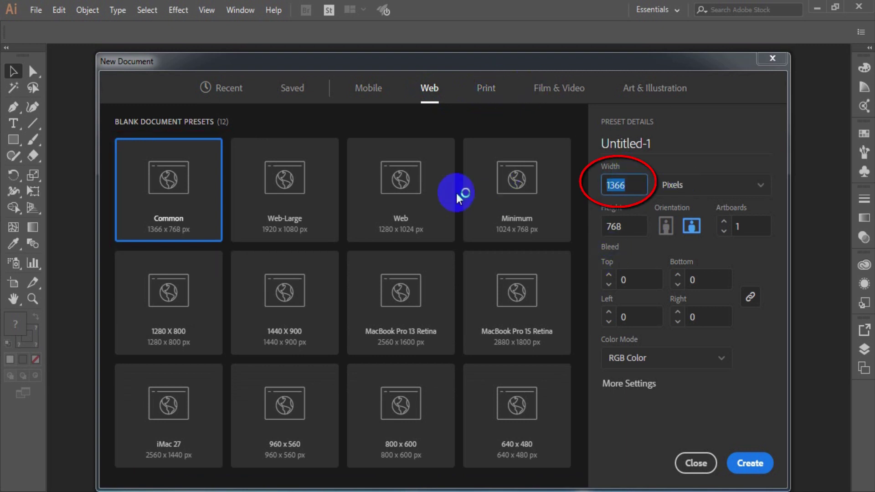
{"action": "key", "text": "Tab"}
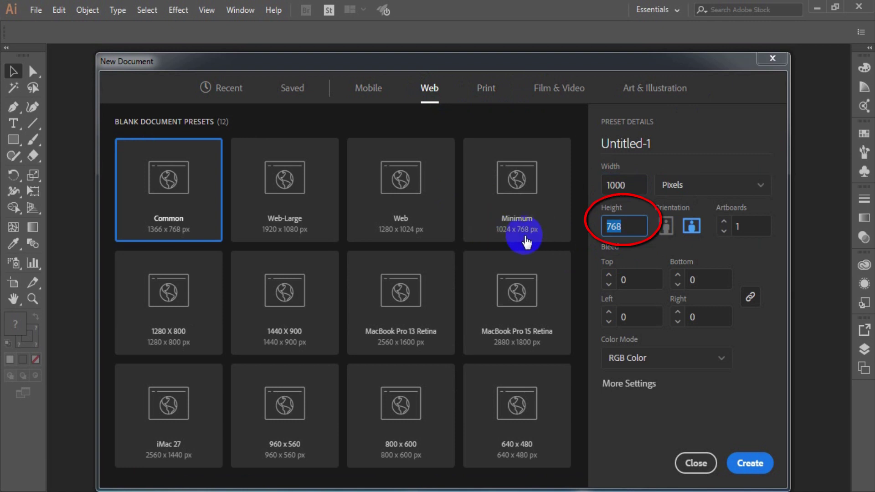
{"action": "type", "text": "1000"}
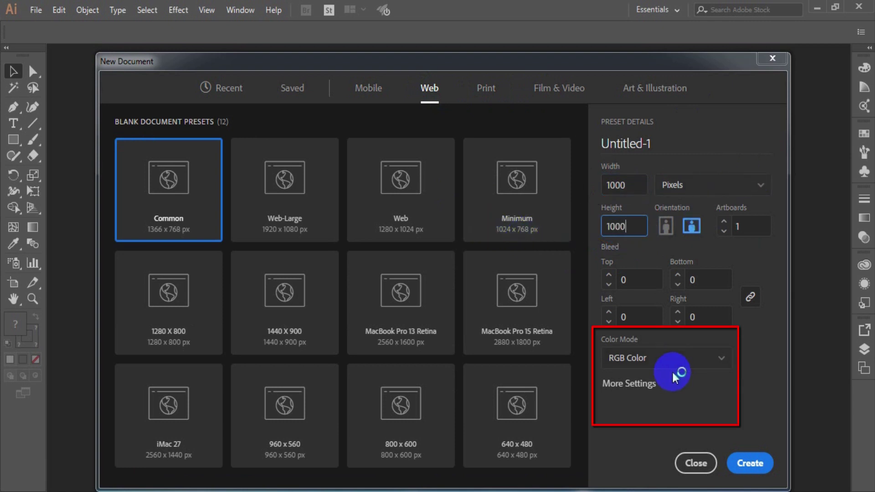
{"action": "left_click", "coordinate": [672, 366]}
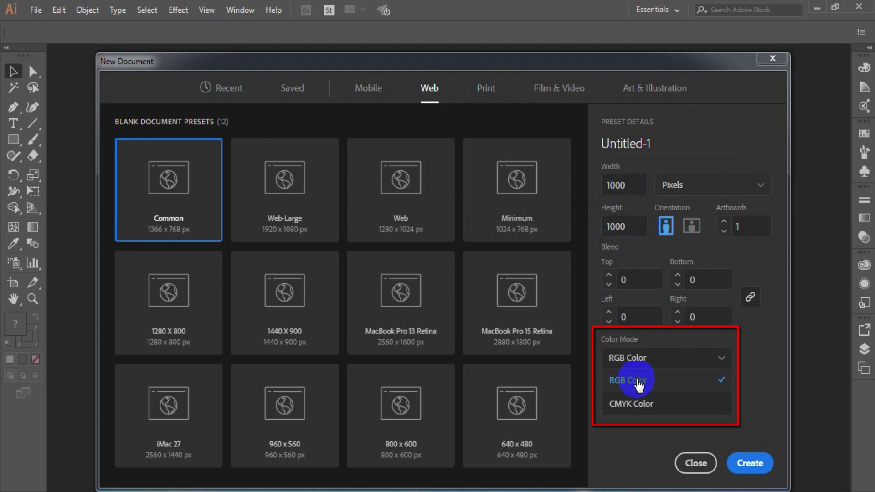
{"action": "left_click", "coordinate": [642, 380]}
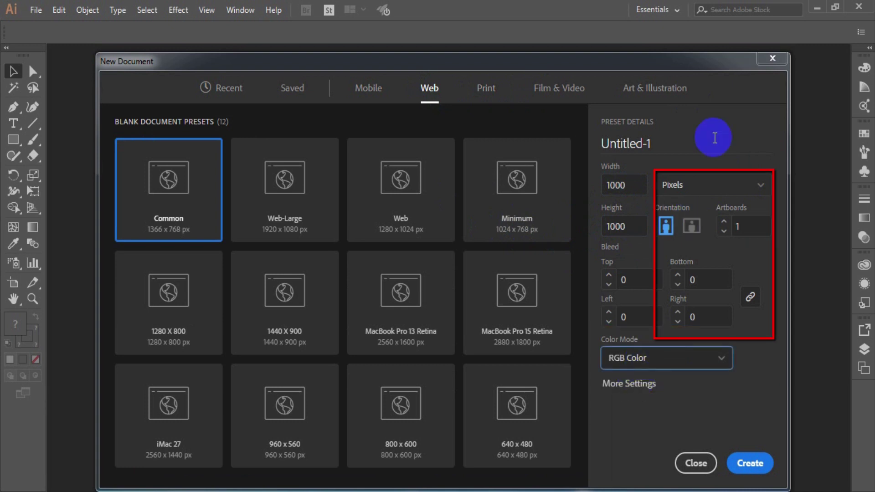
{"action": "left_click", "coordinate": [713, 187]}
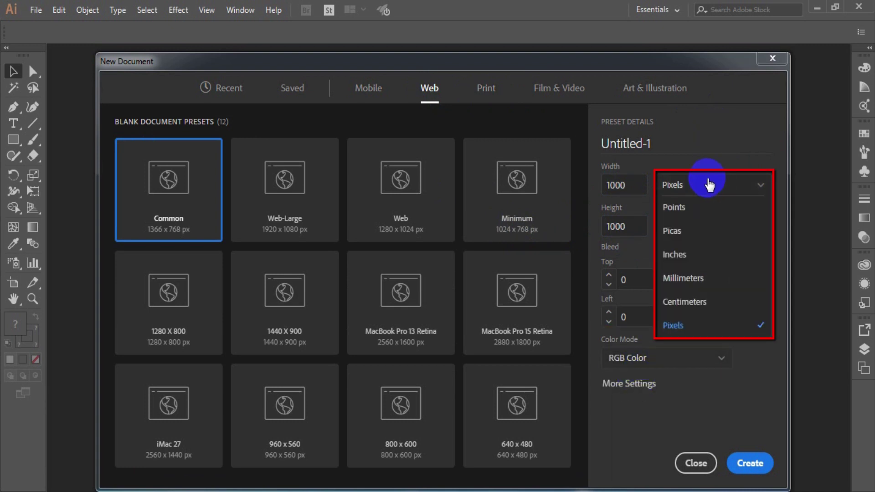
{"action": "left_click", "coordinate": [685, 331]}
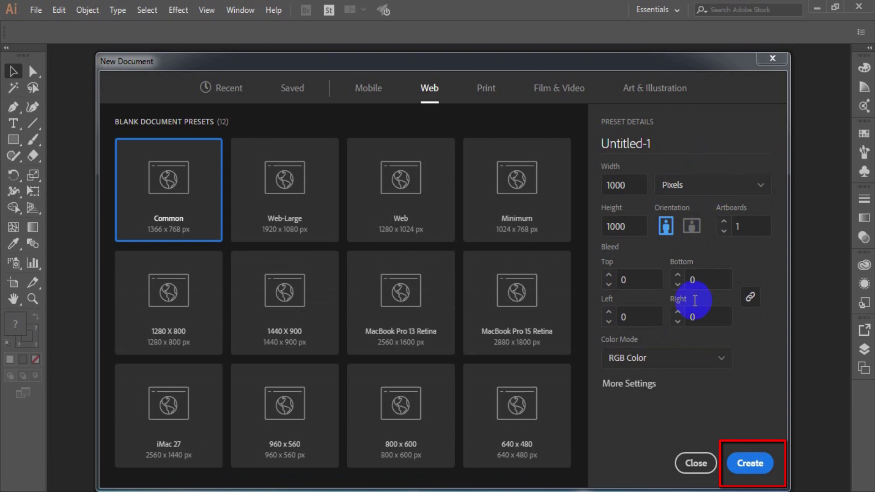
{"action": "left_click", "coordinate": [739, 458]}
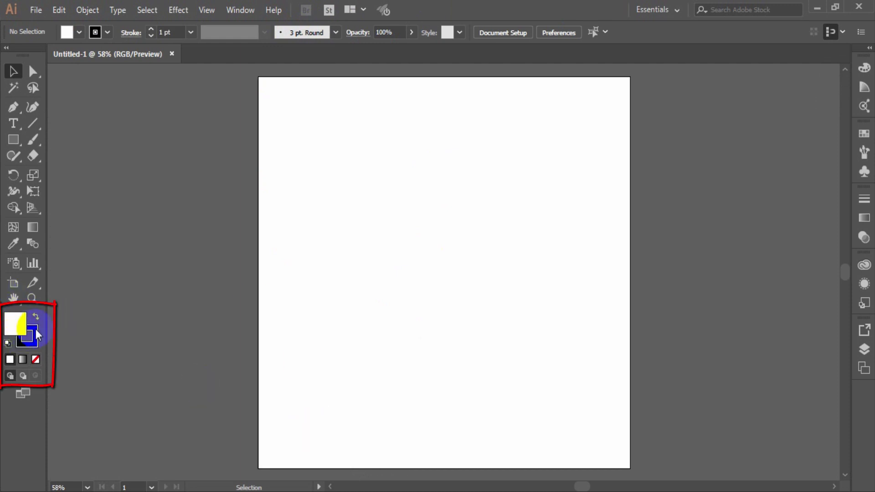
Step: Set the stroke to none and the fill to black 000000
{"action": "left_click", "coordinate": [35, 360]}
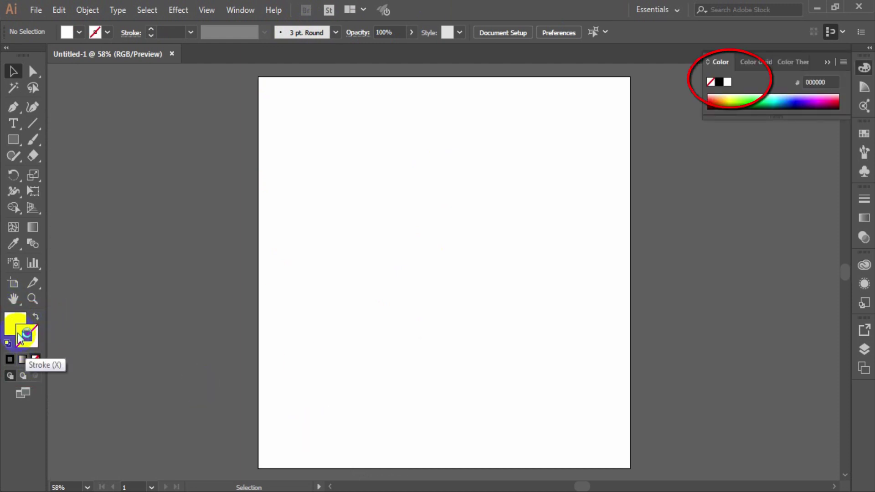
{"action": "left_click", "coordinate": [14, 328]}
{"action": "left_click", "coordinate": [719, 82]}
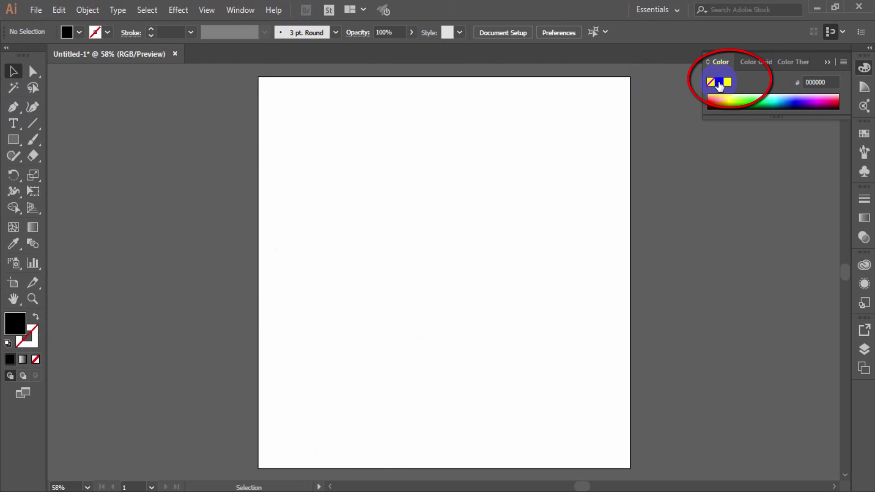
Step: Draw a black rectangle about 841 by 601 px and center it horizontally on the artboard, leaving it selected
{"action": "left_click", "coordinate": [14, 141]}
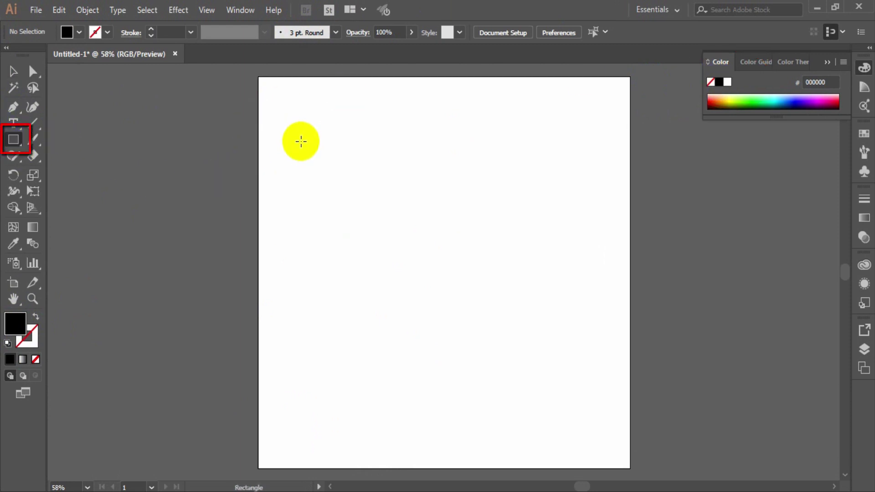
{"action": "left_click_drag", "start_coordinate": [300, 141], "coordinate": [614, 376]}
{"action": "left_click", "coordinate": [13, 72]}
{"action": "left_click_drag", "start_coordinate": [394, 193], "coordinate": [389, 179]}
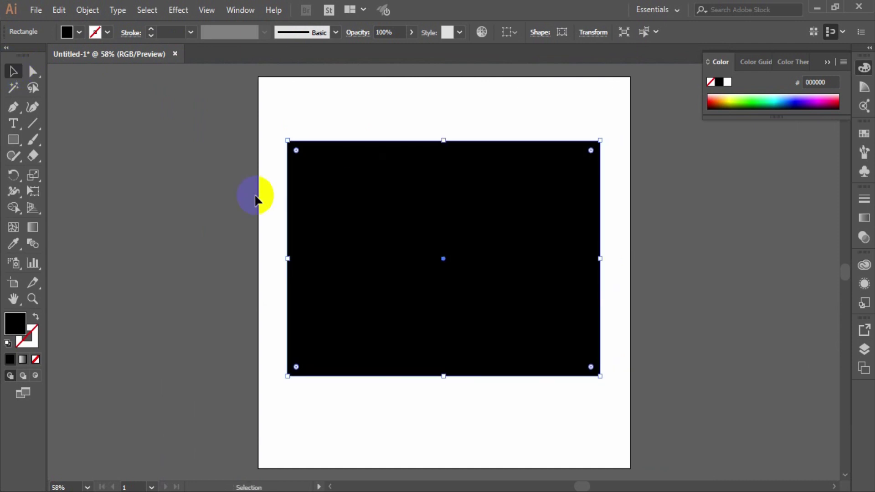
{"action": "left_click", "coordinate": [326, 214]}
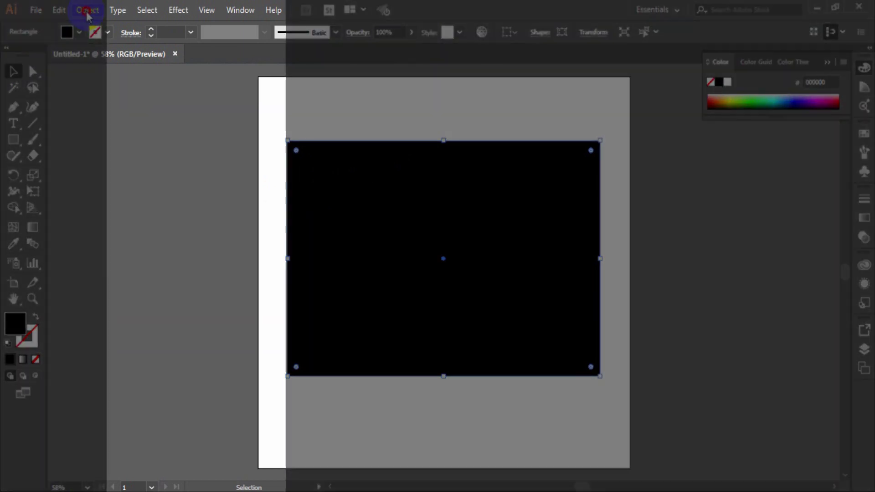
Step: Convert the rectangle into a gradient mesh with 3 rows, 3 columns and Flat appearance
{"action": "left_click", "coordinate": [88, 10]}
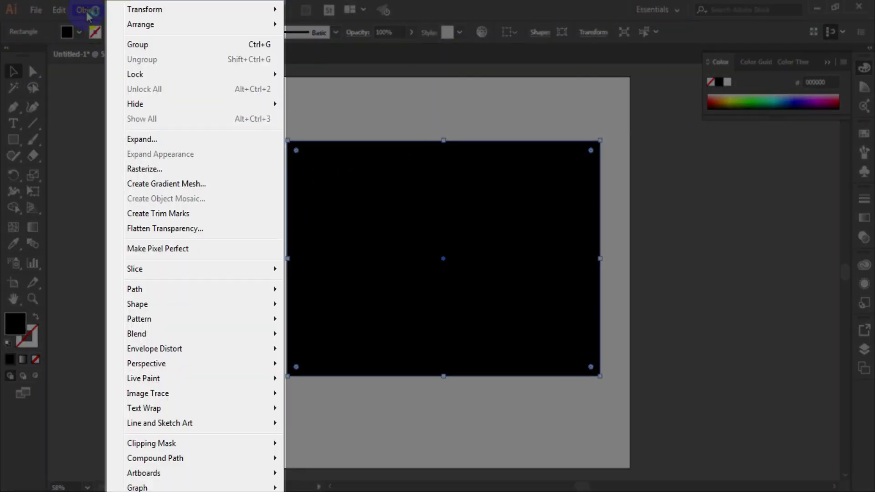
{"action": "left_click", "coordinate": [176, 186]}
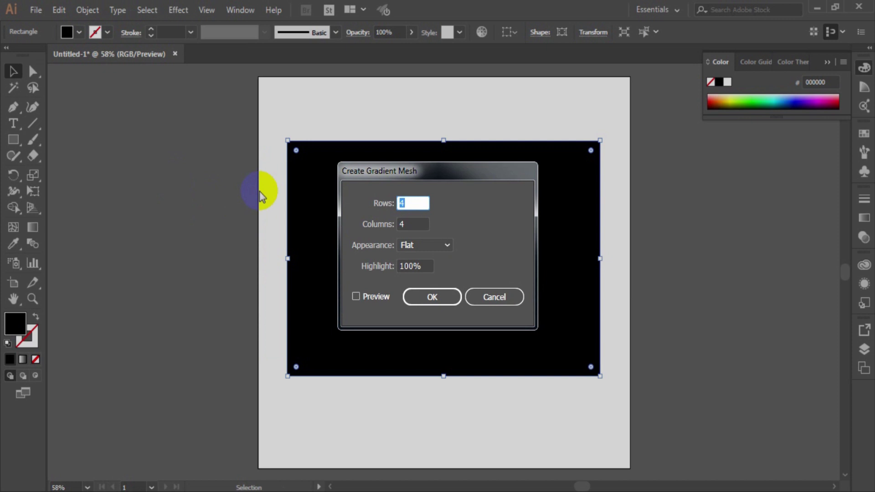
{"action": "type", "text": "3"}
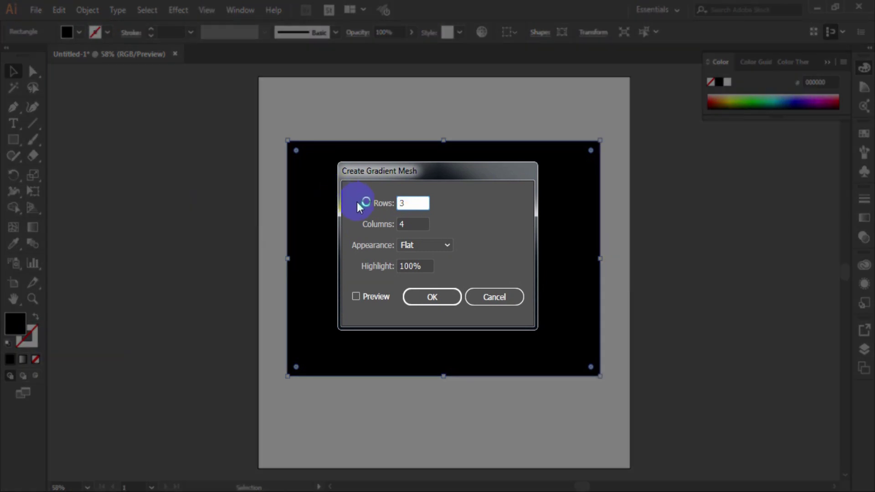
{"action": "left_click", "coordinate": [410, 223]}
{"action": "type", "text": "3"}
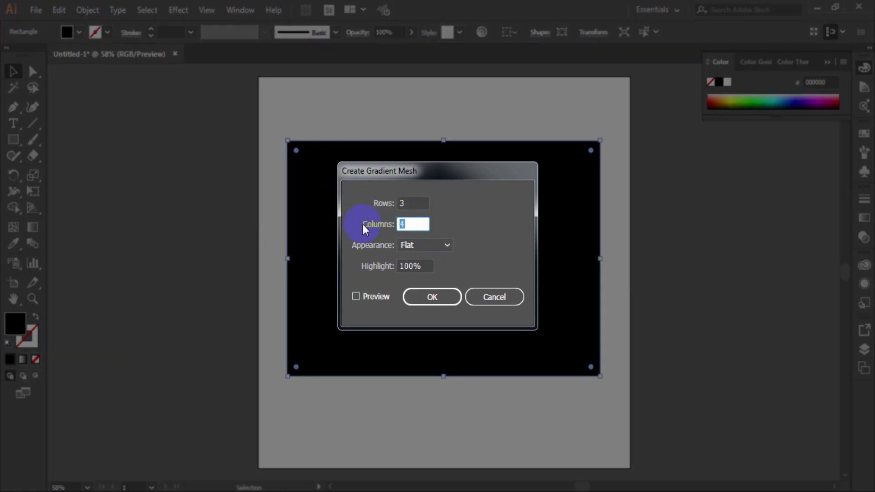
{"action": "left_click", "coordinate": [356, 297]}
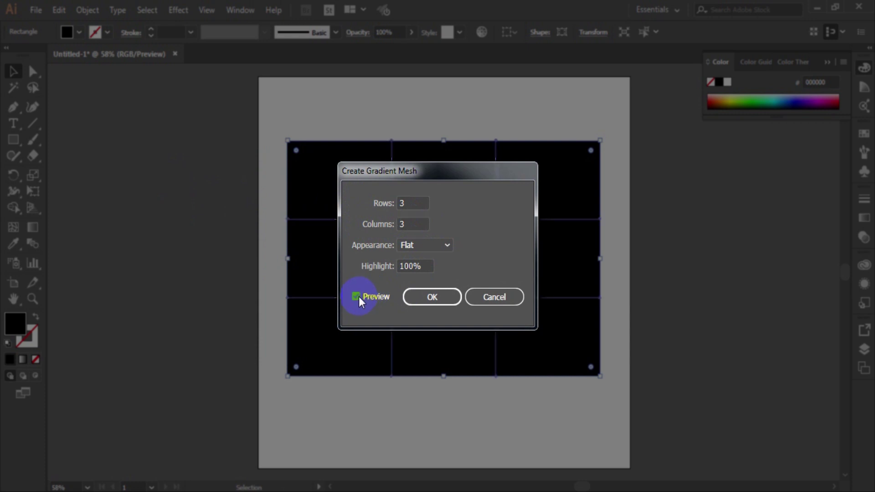
{"action": "left_click", "coordinate": [435, 297]}
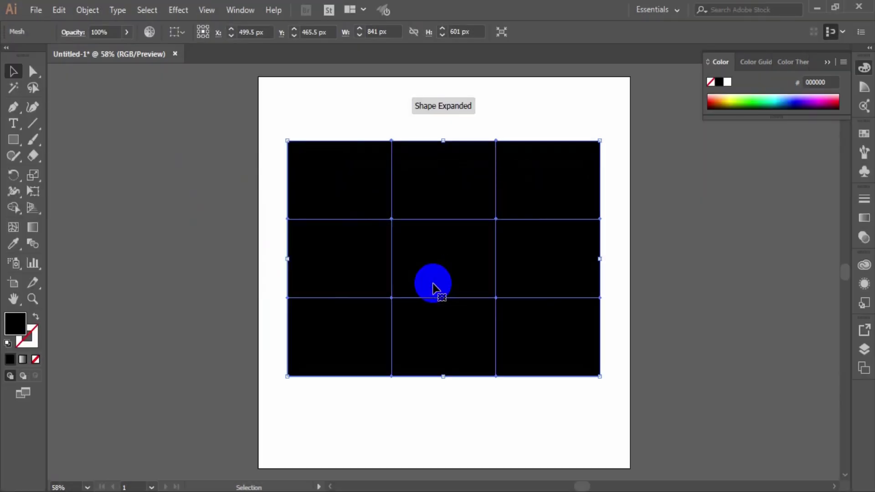
{"action": "left_click", "coordinate": [416, 262]}
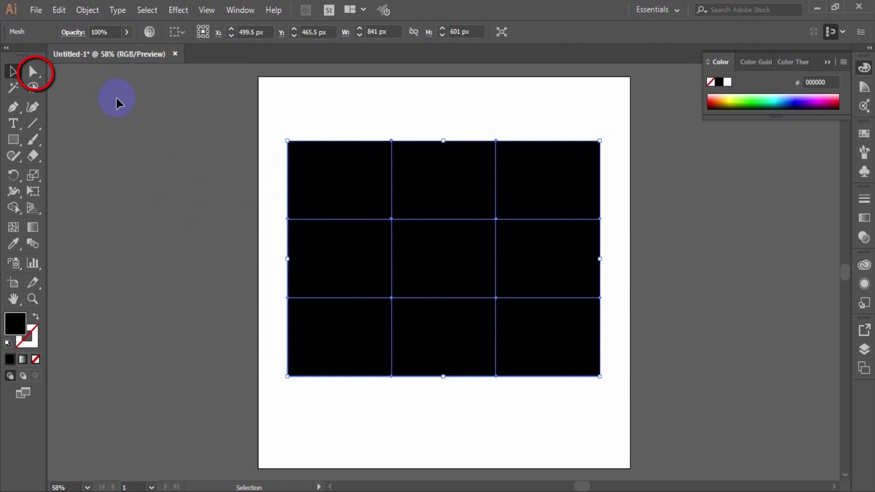
Step: Move the upper-left interior mesh point up about 53 px, the upper-right one down about 20 px and the lower-right one up about 17 px
{"action": "left_click", "coordinate": [33, 73]}
{"action": "left_click", "coordinate": [37, 71]}
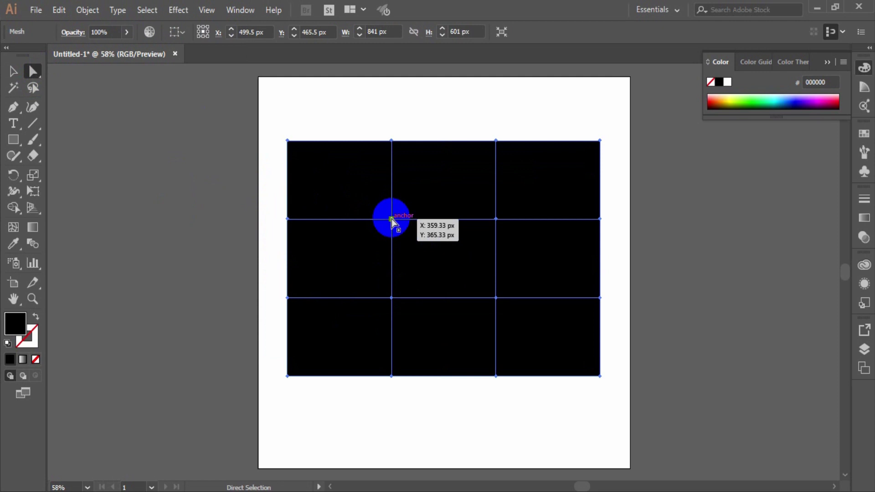
{"action": "left_click_drag", "start_coordinate": [391, 220], "coordinate": [392, 199]}
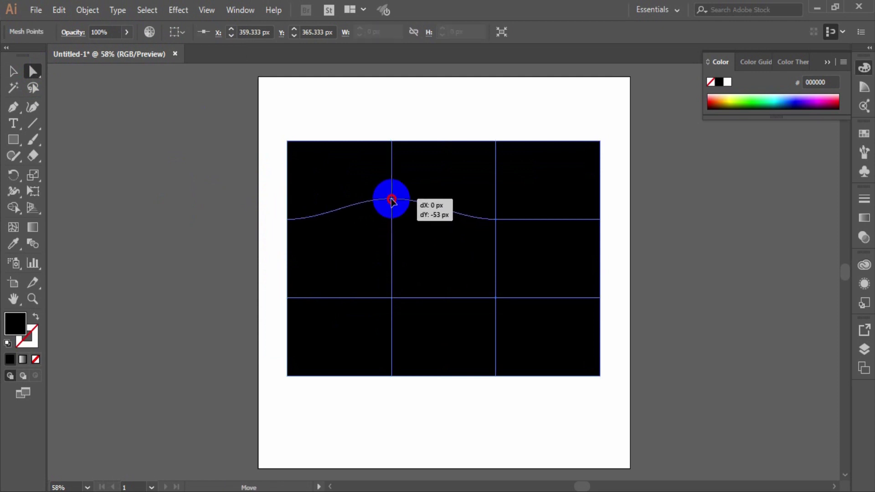
{"action": "left_click_drag", "start_coordinate": [496, 219], "coordinate": [496, 226]}
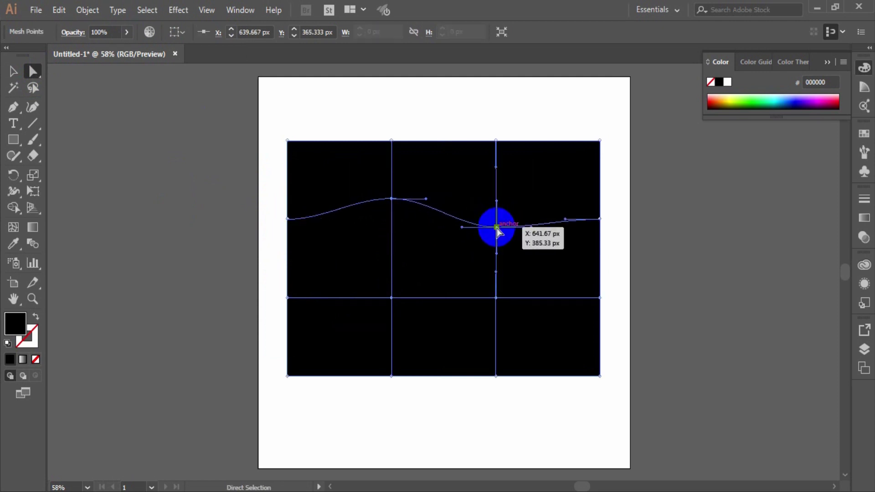
{"action": "left_click", "coordinate": [495, 298]}
{"action": "left_click_drag", "start_coordinate": [496, 299], "coordinate": [495, 292]}
Step: Color the upper-left mesh patch dark purple and the upper-right interior mesh point brown 7F4A00
{"action": "left_click", "coordinate": [342, 186]}
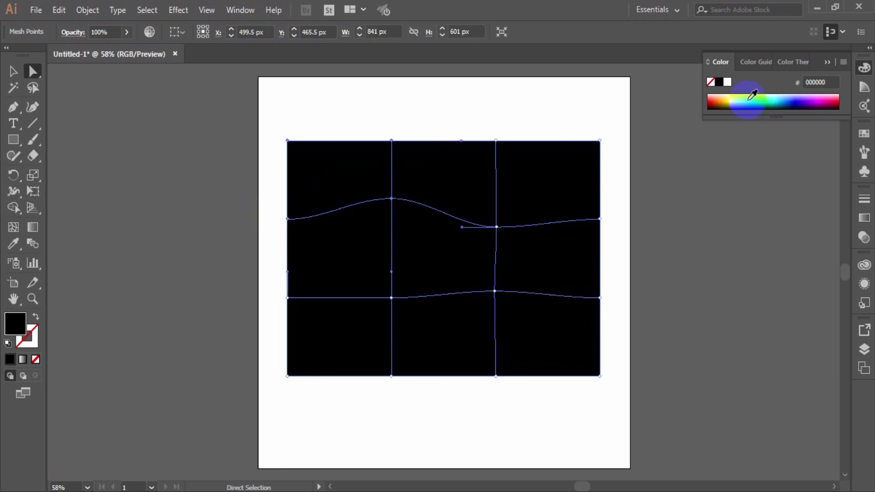
{"action": "left_click", "coordinate": [817, 99]}
{"action": "left_click_drag", "start_coordinate": [819, 94], "coordinate": [823, 100]}
{"action": "left_click", "coordinate": [513, 224]}
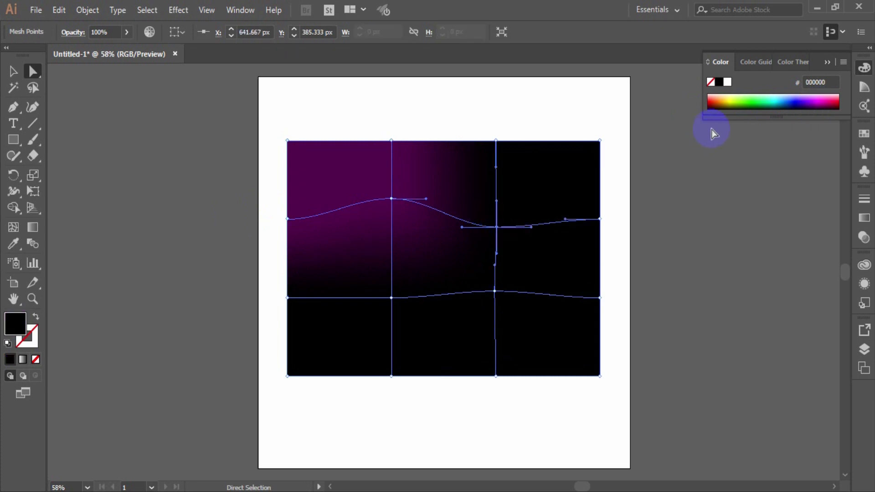
{"action": "left_click", "coordinate": [803, 100]}
{"action": "left_click_drag", "start_coordinate": [806, 93], "coordinate": [725, 95]}
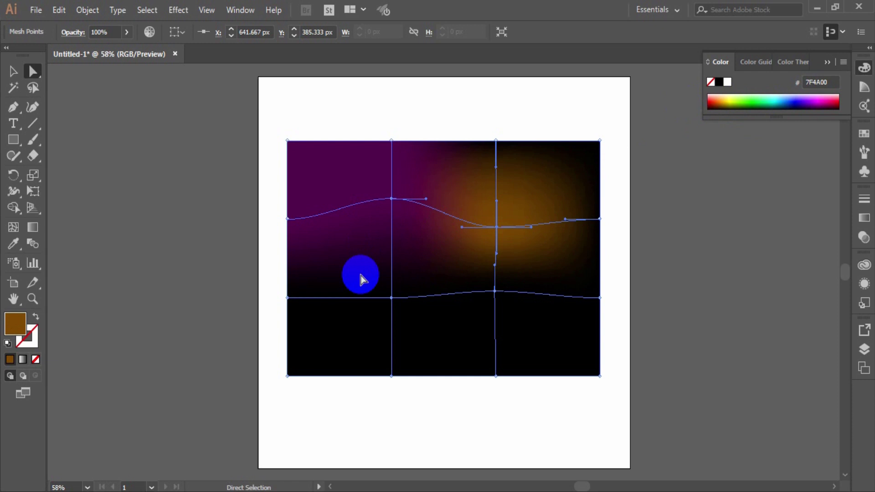
Step: Color the lower-left interior mesh point dark blue and the lower-right interior mesh point dark red 6A000C
{"action": "left_click", "coordinate": [391, 298]}
{"action": "left_click", "coordinate": [783, 101]}
{"action": "left_click_drag", "start_coordinate": [783, 101], "coordinate": [837, 104]}
{"action": "left_click", "coordinate": [494, 291]}
{"action": "left_click", "coordinate": [13, 72]}
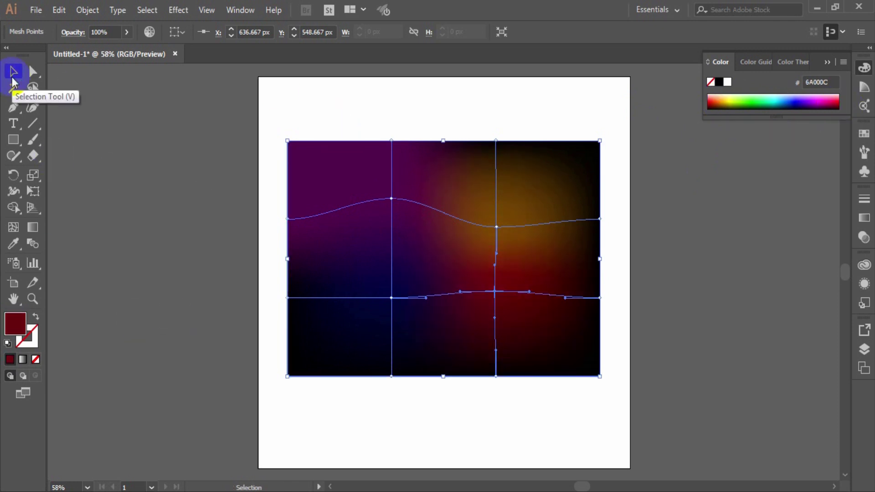
Step: Add the text NEON beside the artboard, enlarge it to about 225 pt and center it on the mesh rectangle
{"action": "left_click", "coordinate": [14, 123]}
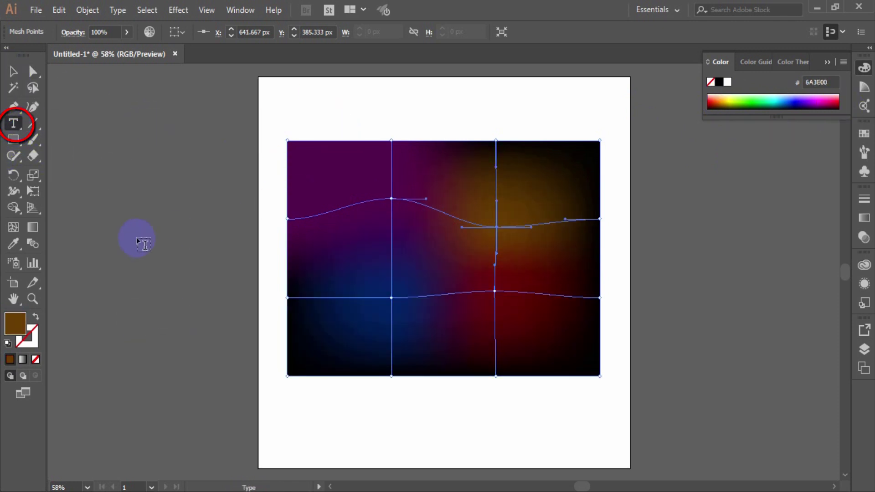
{"action": "left_click", "coordinate": [108, 196]}
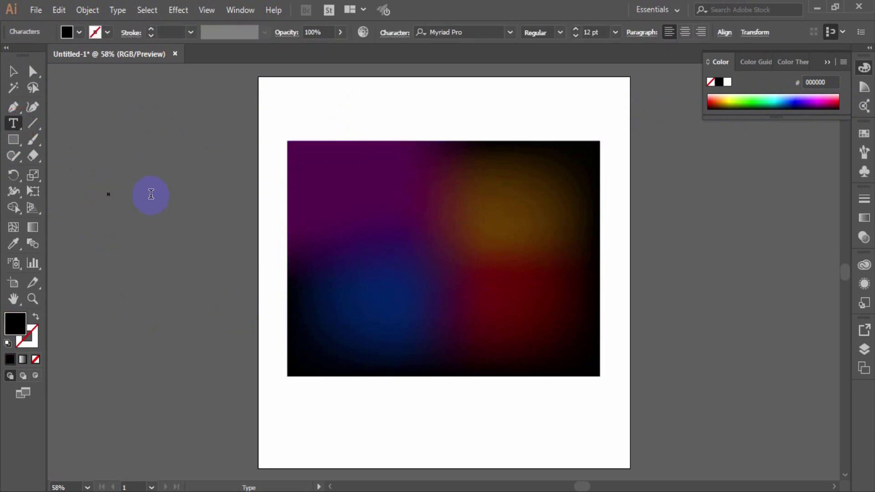
{"action": "left_click", "coordinate": [13, 71]}
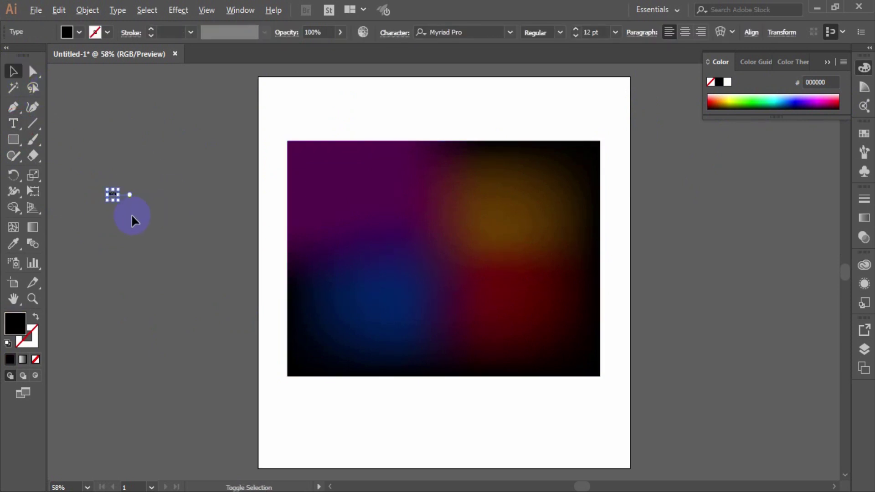
{"action": "left_click_drag", "start_coordinate": [119, 204], "coordinate": [217, 245]}
{"action": "left_click_drag", "start_coordinate": [166, 205], "coordinate": [499, 271]}
Step: Set the NEON text's font style to Myriad Pro Black SemiExtended
{"action": "left_click", "coordinate": [514, 33]}
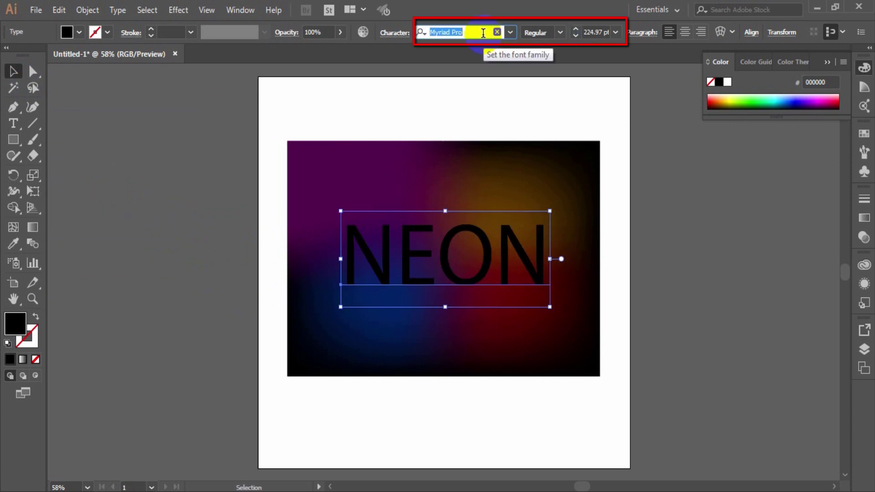
{"action": "left_click", "coordinate": [511, 33]}
{"action": "left_click", "coordinate": [521, 31]}
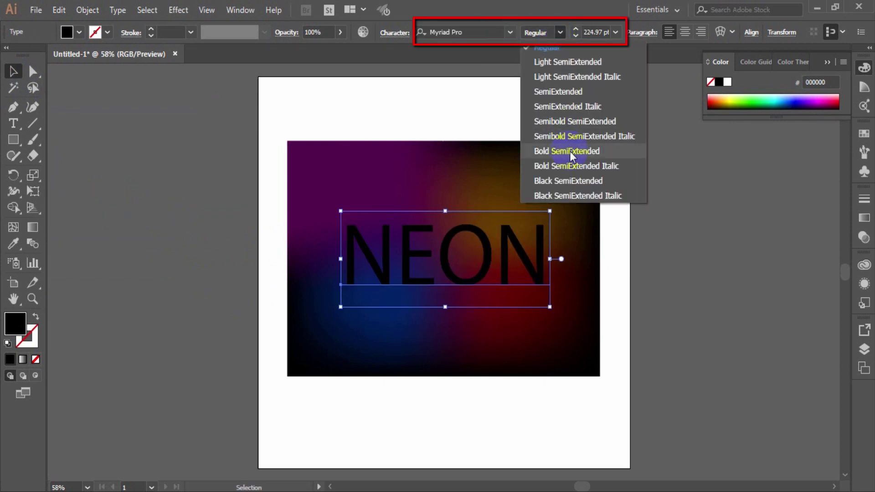
{"action": "left_click", "coordinate": [565, 180]}
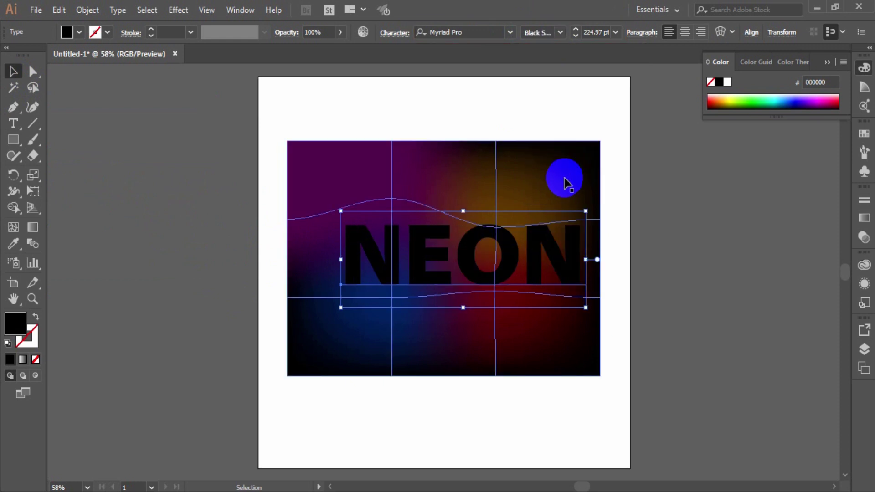
Step: Stretch the NEON text to about 397 pt so it nearly fills the mesh rectangle, and nudge it slightly to the right
{"action": "left_click_drag", "start_coordinate": [465, 210], "coordinate": [465, 183]}
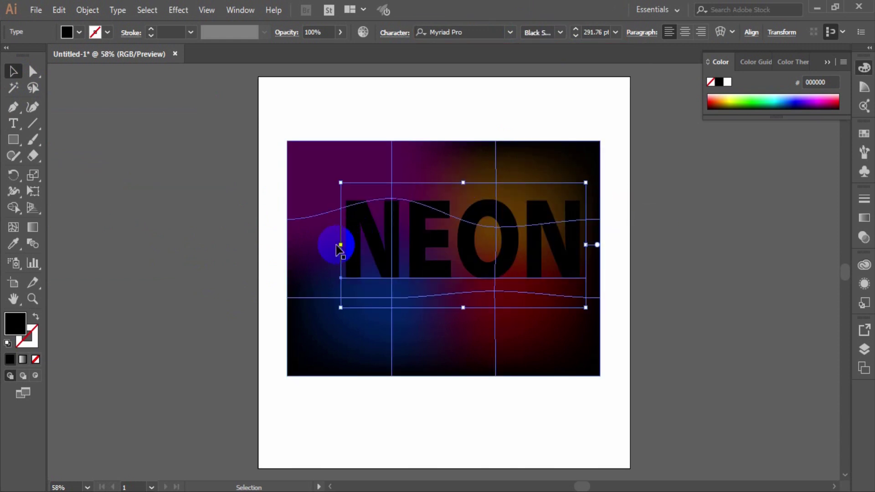
{"action": "left_click_drag", "start_coordinate": [339, 245], "coordinate": [307, 245]}
{"action": "left_click_drag", "start_coordinate": [422, 297], "coordinate": [445, 343]}
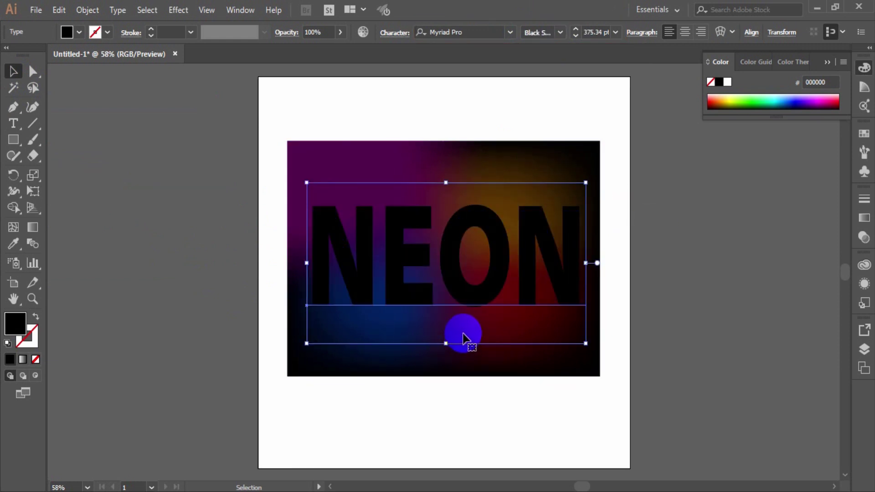
{"action": "left_click_drag", "start_coordinate": [445, 183], "coordinate": [445, 173]}
{"action": "left_click_drag", "start_coordinate": [306, 258], "coordinate": [299, 256]}
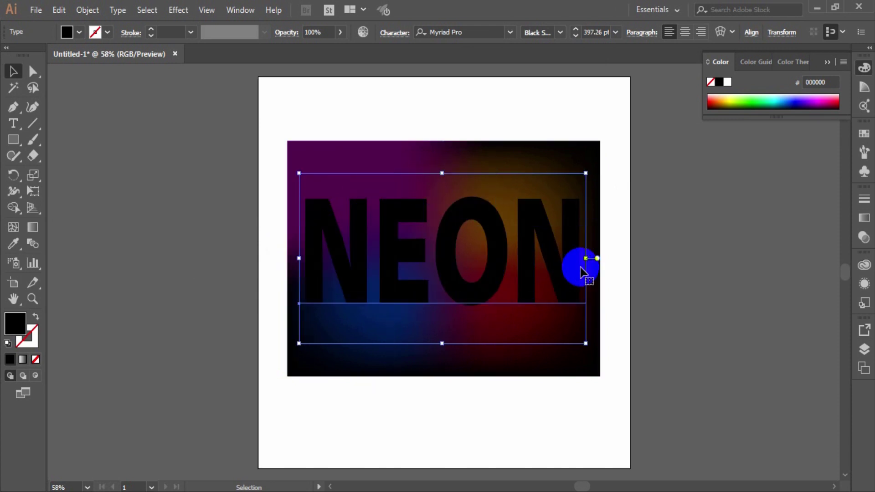
{"action": "key", "text": "Right"}
{"action": "key", "text": "Right"}
{"action": "key", "text": "Right"}
{"action": "key", "text": "Right"}
{"action": "key", "text": "Right"}
{"action": "left_click", "coordinate": [195, 130]}
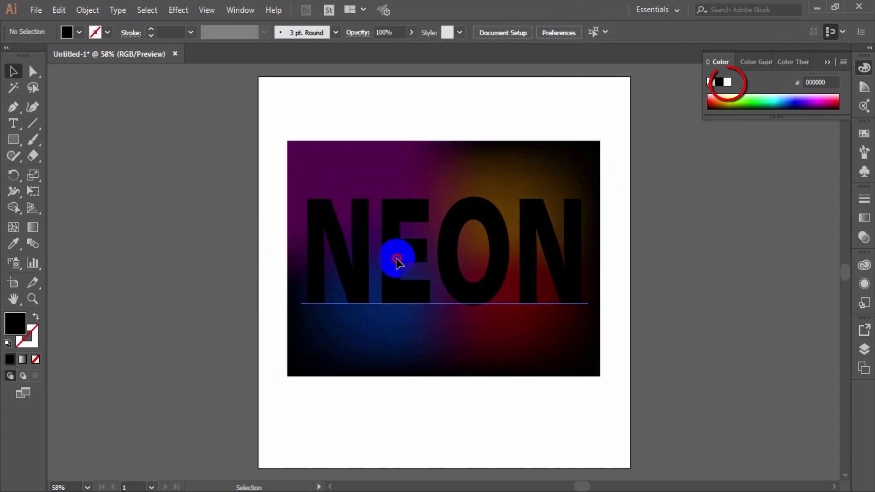
Step: Fill the NEON text with white FFFFFF
{"action": "left_click", "coordinate": [399, 261]}
{"action": "left_click", "coordinate": [727, 82]}
{"action": "left_click", "coordinate": [199, 193]}
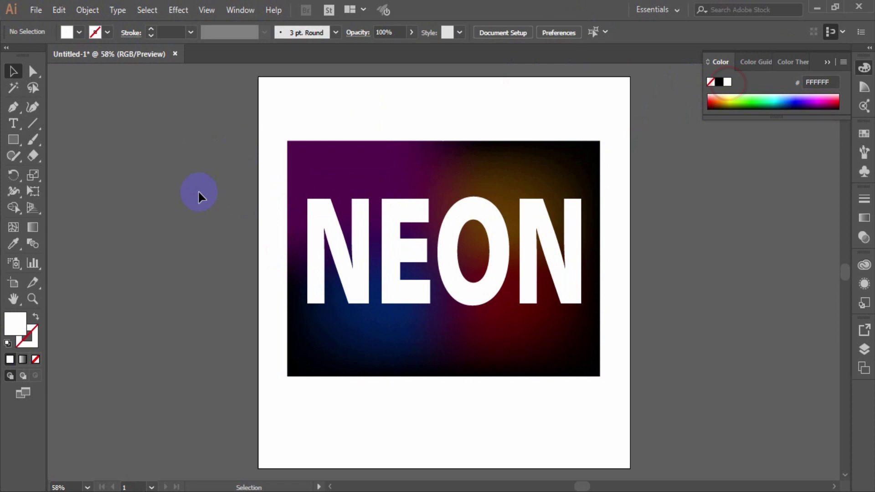
Step: Set up a 3D Extrude & Bevel effect on the NEON text with rotations of 0°, 32° and 0° and a perspective of 72°
{"action": "left_click", "coordinate": [326, 214]}
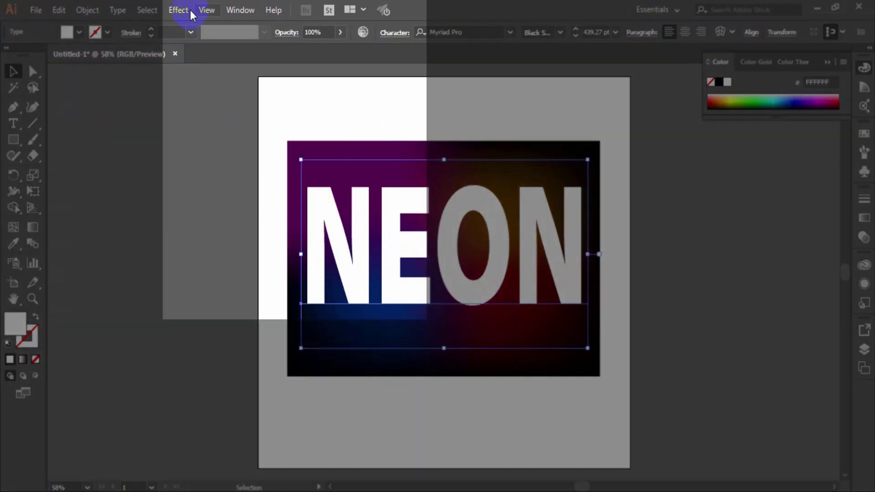
{"action": "left_click", "coordinate": [179, 11]}
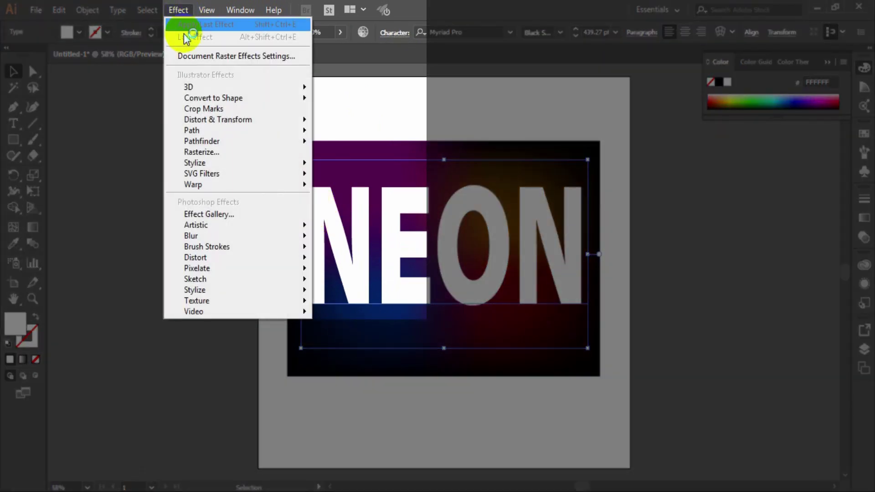
{"action": "mouse_move", "coordinate": [186, 85]}
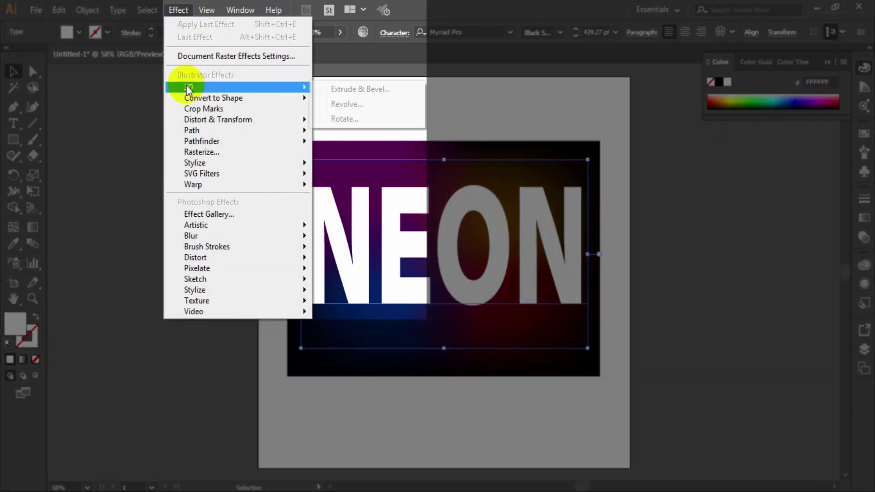
{"action": "left_click", "coordinate": [351, 90]}
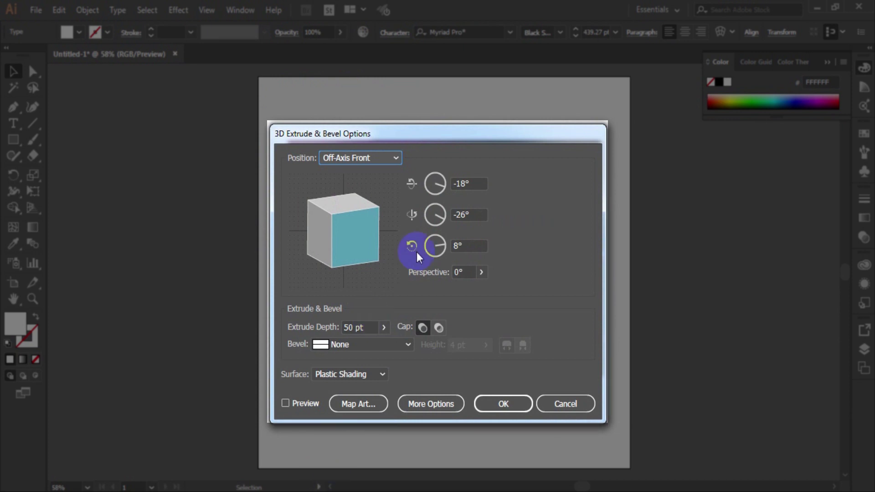
{"action": "key", "text": "Tab"}
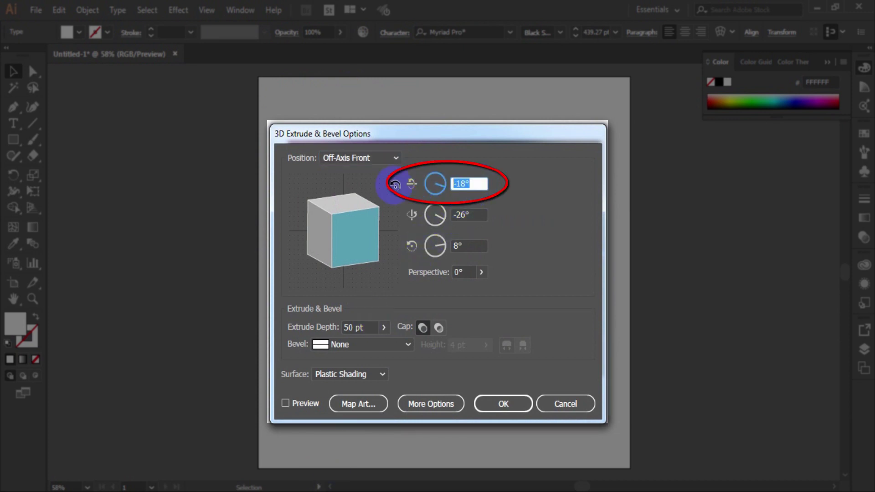
{"action": "type", "text": "0"}
{"action": "left_click", "coordinate": [479, 215]}
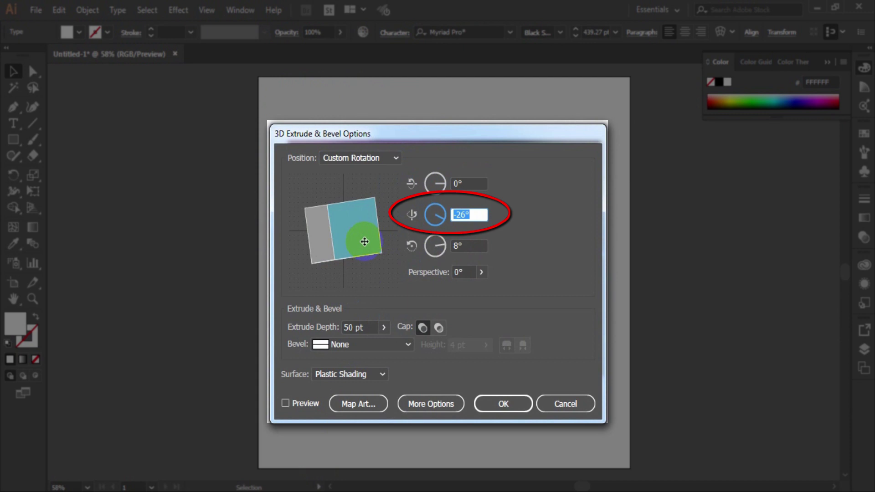
{"action": "left_click", "coordinate": [469, 245]}
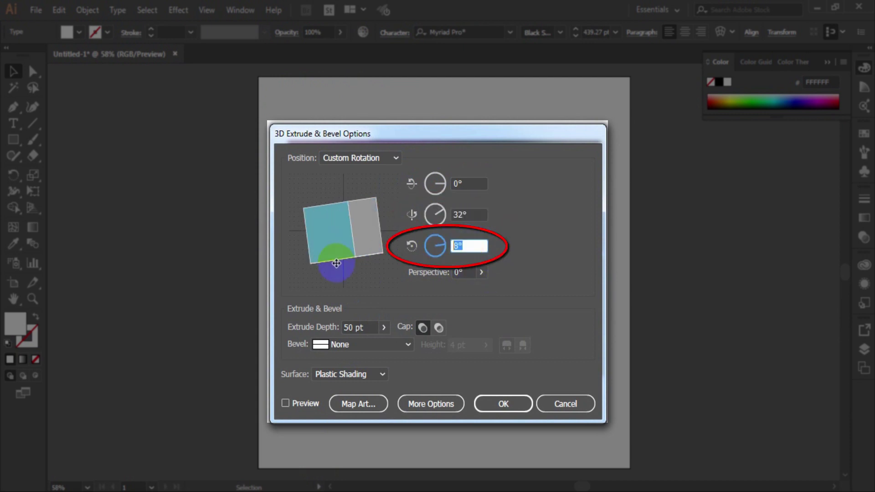
{"action": "type", "text": "0"}
{"action": "left_click", "coordinate": [461, 275]}
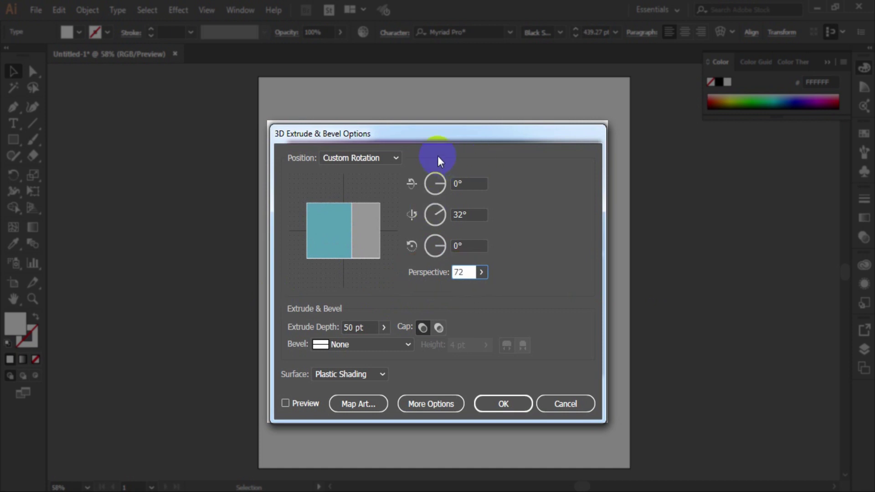
Step: Preview the 3D extrusion, set its extrude depth to 163 pt and apply the effect
{"action": "left_click", "coordinate": [313, 405]}
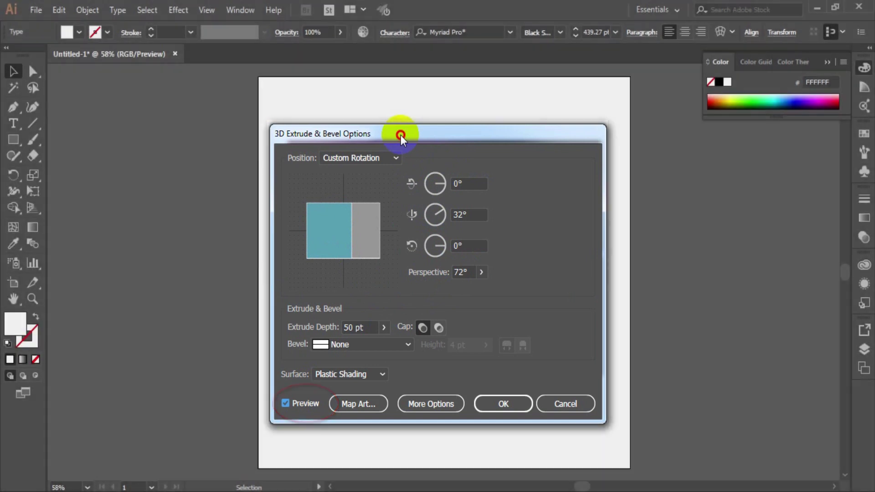
{"action": "left_click_drag", "start_coordinate": [403, 132], "coordinate": [693, 117]}
{"action": "left_click", "coordinate": [654, 309]}
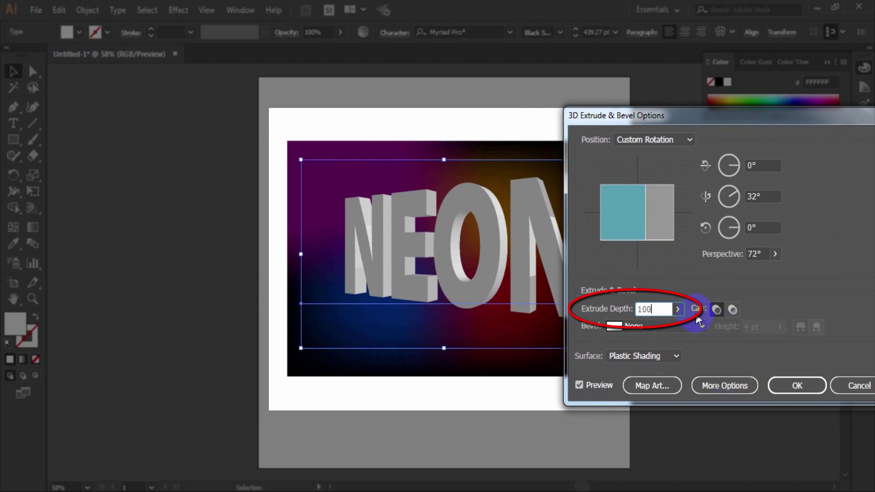
{"action": "left_click", "coordinate": [757, 225]}
{"action": "left_click", "coordinate": [665, 308]}
{"action": "key", "text": "shift+Up"}
{"action": "key", "text": "shift+Up"}
{"action": "key", "text": "shift+Up"}
{"action": "key", "text": "shift+Up"}
{"action": "key", "text": "shift+Up"}
{"action": "key", "text": "shift+Up"}
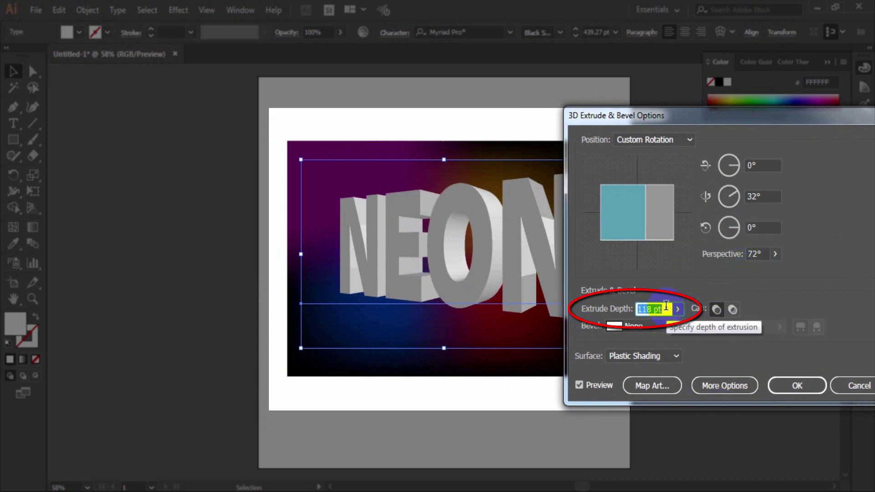
{"action": "key", "text": "Up"}
{"action": "key", "text": "Up"}
{"action": "key", "text": "Up"}
{"action": "key", "text": "Up"}
{"action": "key", "text": "Up"}
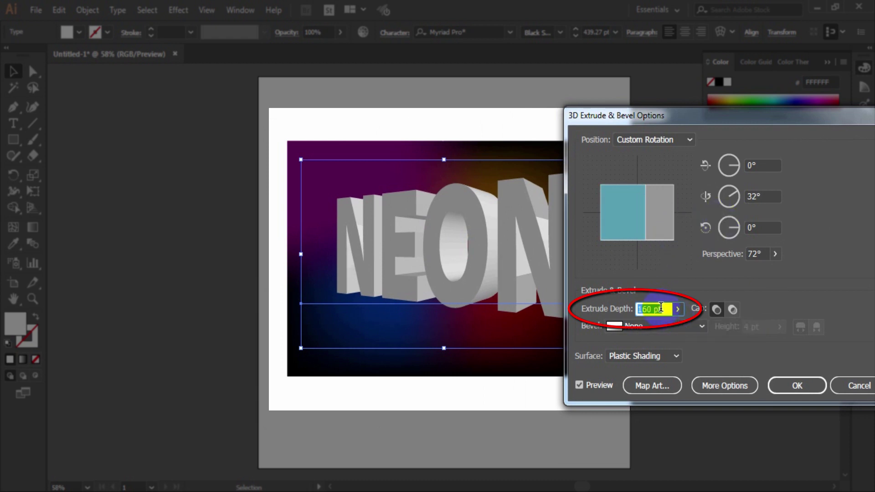
{"action": "key", "text": "Up"}
{"action": "key", "text": "Up"}
{"action": "key", "text": "Up"}
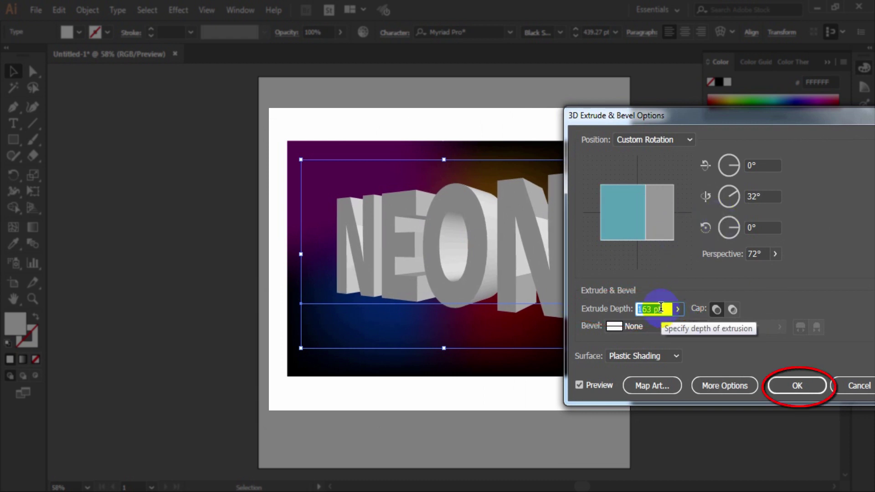
{"action": "left_click", "coordinate": [806, 385]}
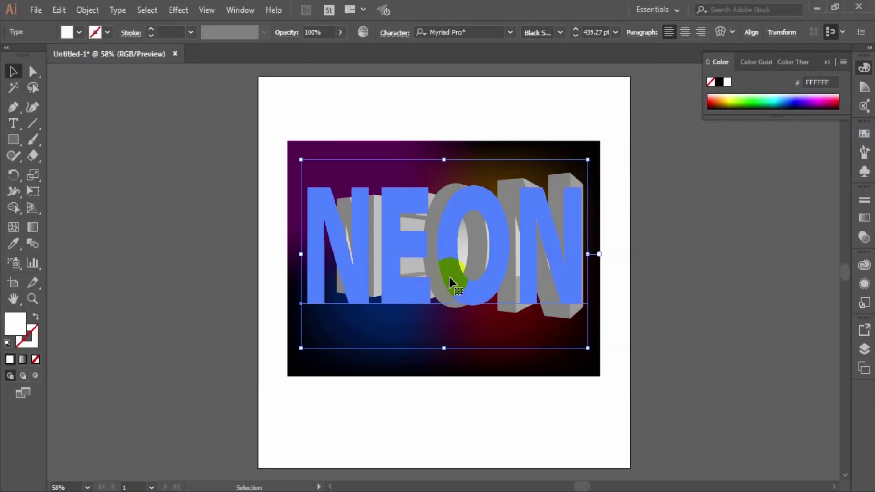
Step: Hide the NEON text's 3D Extrude & Bevel effect so the flat lettering shows
{"action": "left_click", "coordinate": [172, 221]}
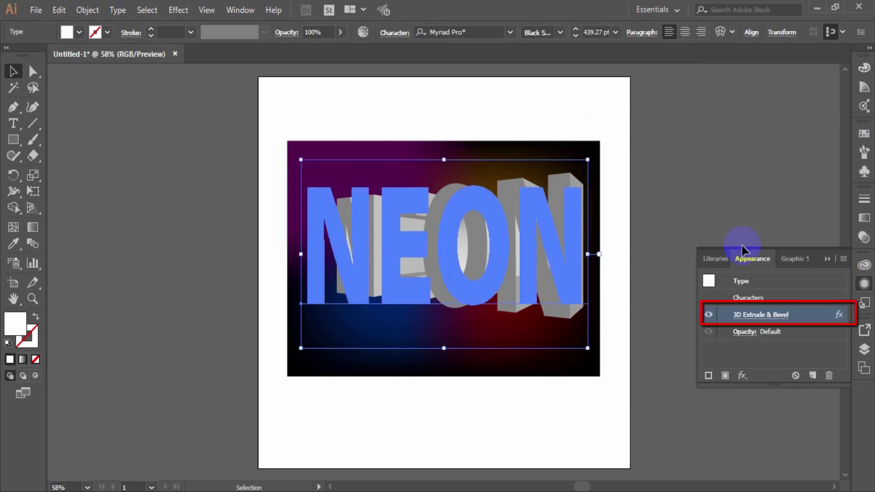
{"action": "left_click", "coordinate": [826, 259]}
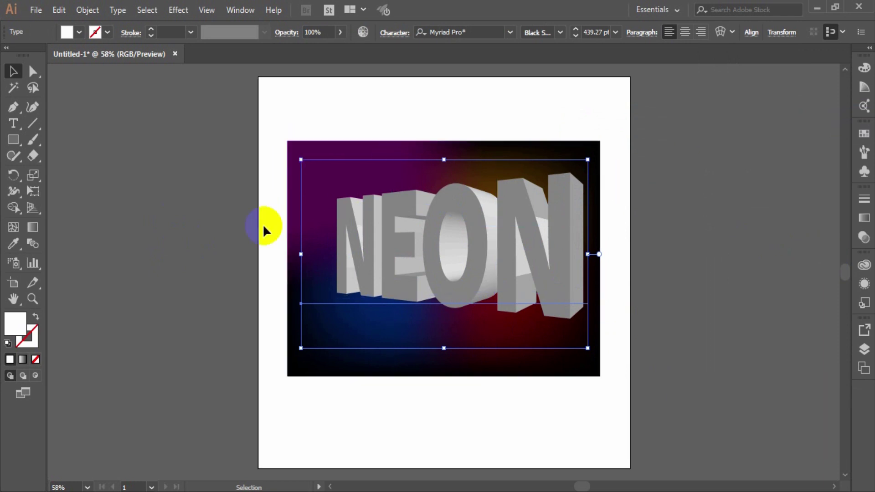
{"action": "left_click", "coordinate": [202, 201]}
{"action": "left_click", "coordinate": [383, 214]}
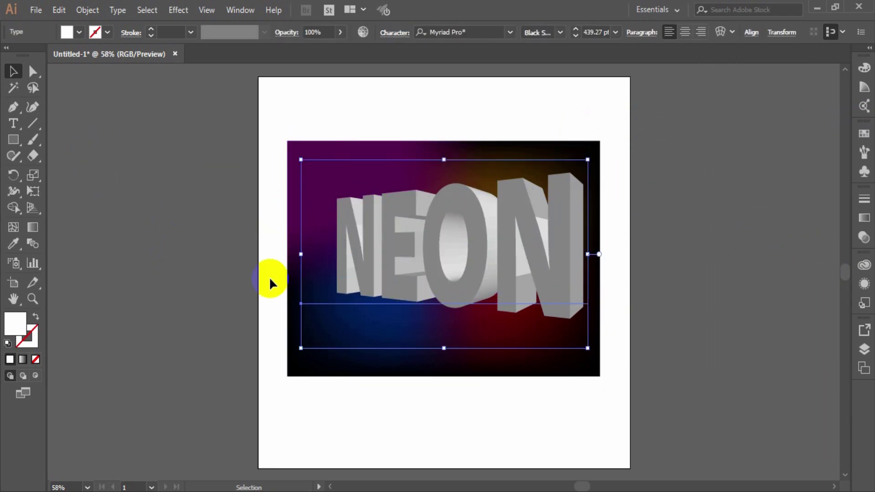
{"action": "left_click", "coordinate": [863, 284]}
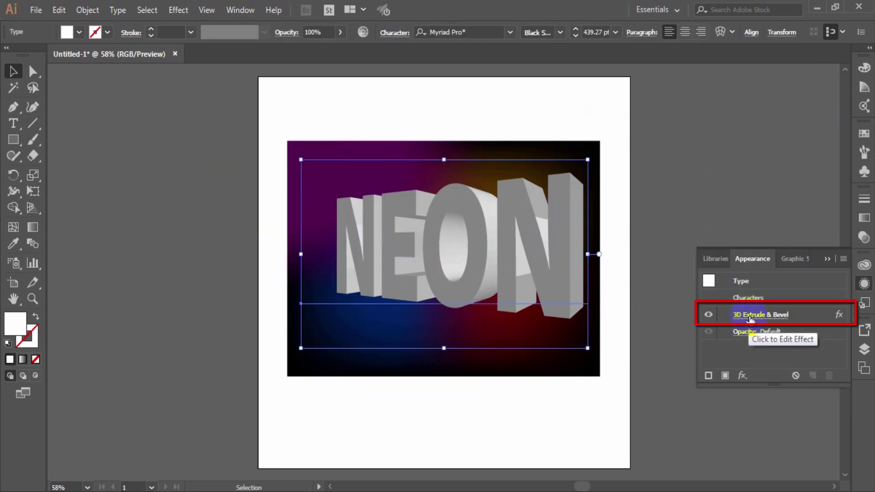
{"action": "left_click", "coordinate": [709, 316]}
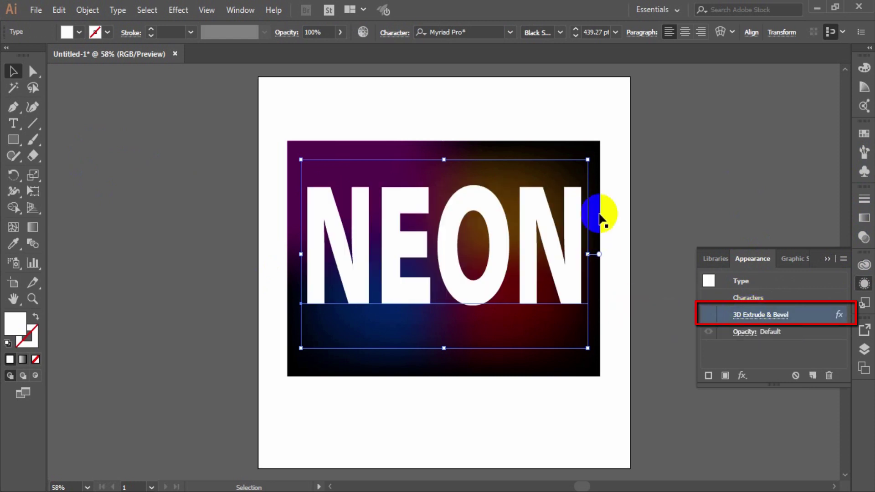
{"action": "left_click", "coordinate": [684, 166]}
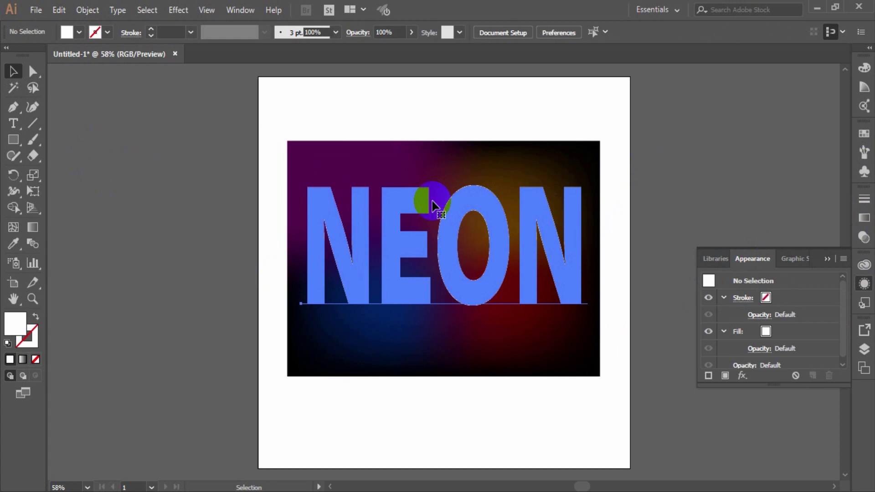
Step: Draw a very thin horizontal ellipse about 791 px wide and 3 px tall below the mesh rectangle, starting outside the artboard
{"action": "left_click", "coordinate": [13, 144]}
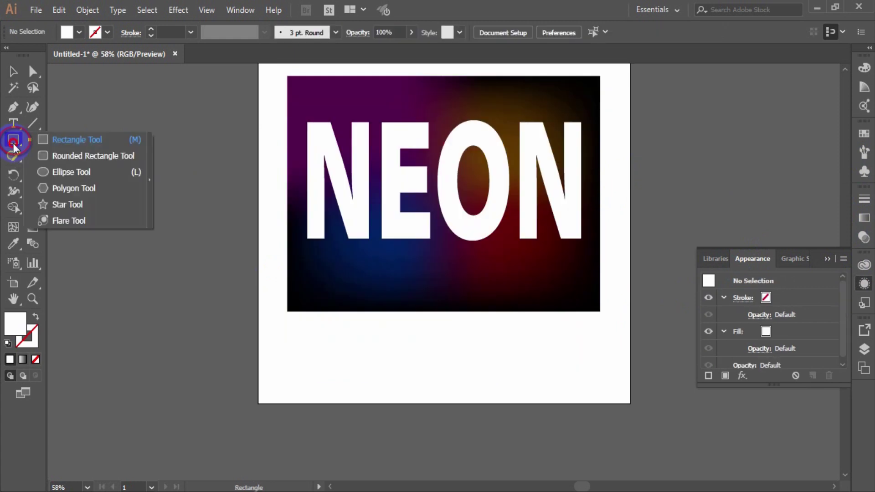
{"action": "left_click", "coordinate": [63, 177]}
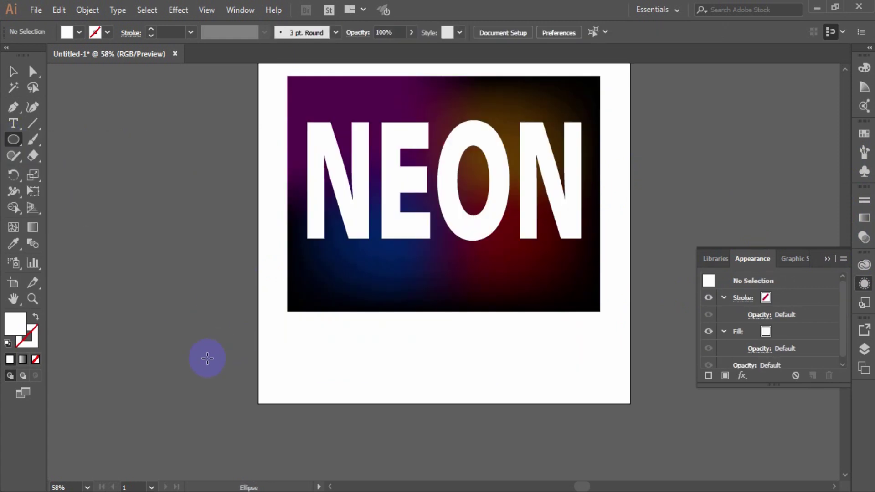
{"action": "mouse_move", "coordinate": [122, 333]}
{"action": "left_mouse_down"}
{"action": "mouse_move", "coordinate": [352, 357]}
{"action": "mouse_move", "coordinate": [533, 335]}
{"action": "mouse_move", "coordinate": [416, 334]}
{"action": "left_mouse_up"}
Step: Fill the thin ellipse with medium gray
{"action": "left_click", "coordinate": [12, 246]}
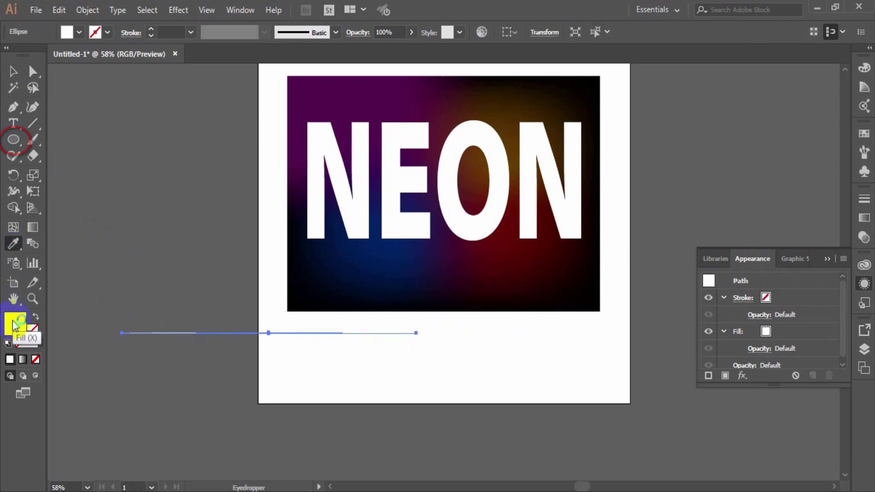
{"action": "double_click", "coordinate": [15, 322]}
{"action": "left_click", "coordinate": [272, 240]}
{"action": "left_click", "coordinate": [558, 167]}
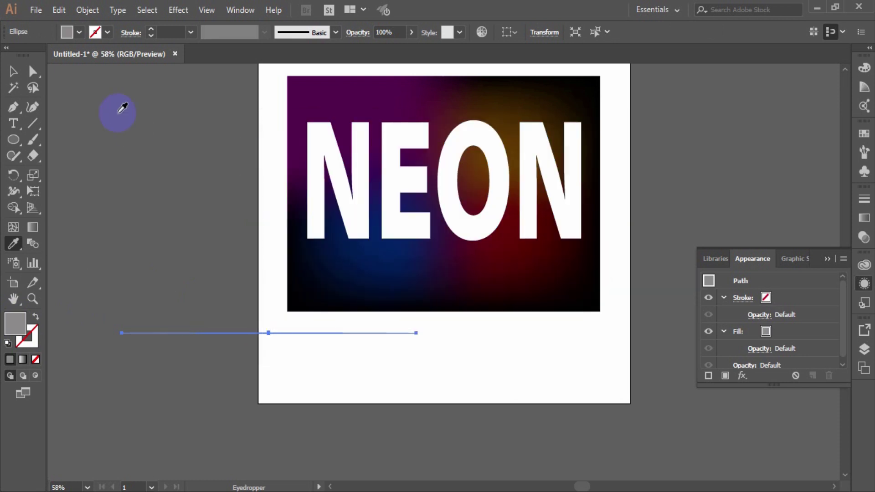
Step: Move the thin gray ellipse to the empty area beside the artboard, clear of the mesh rectangle
{"action": "left_click", "coordinate": [14, 72]}
{"action": "left_click", "coordinate": [212, 269]}
{"action": "left_click_drag", "start_coordinate": [233, 333], "coordinate": [496, 296]}
{"action": "left_click", "coordinate": [142, 211]}
{"action": "key", "text": "z"}
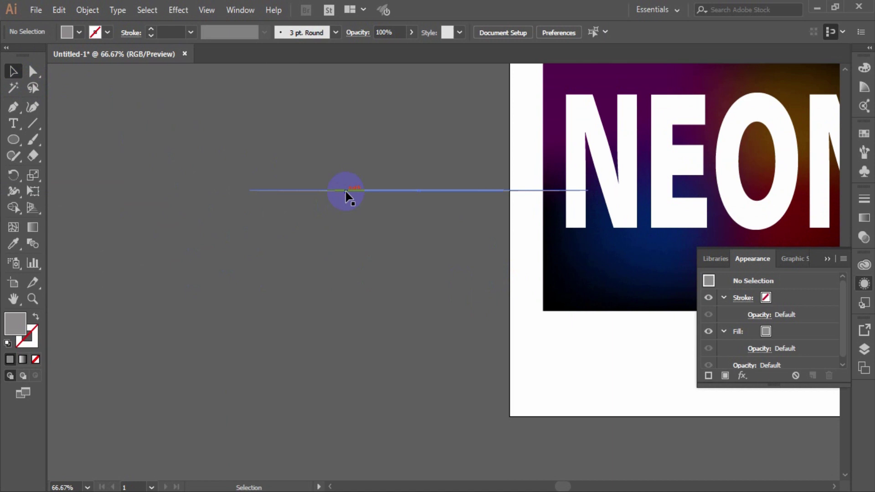
{"action": "left_click_drag", "start_coordinate": [359, 191], "coordinate": [186, 190]}
{"action": "left_click", "coordinate": [202, 219]}
Step: Scale the thin gray ellipse beside the artboard proportionally to a width of 500 px
{"action": "left_click", "coordinate": [242, 190]}
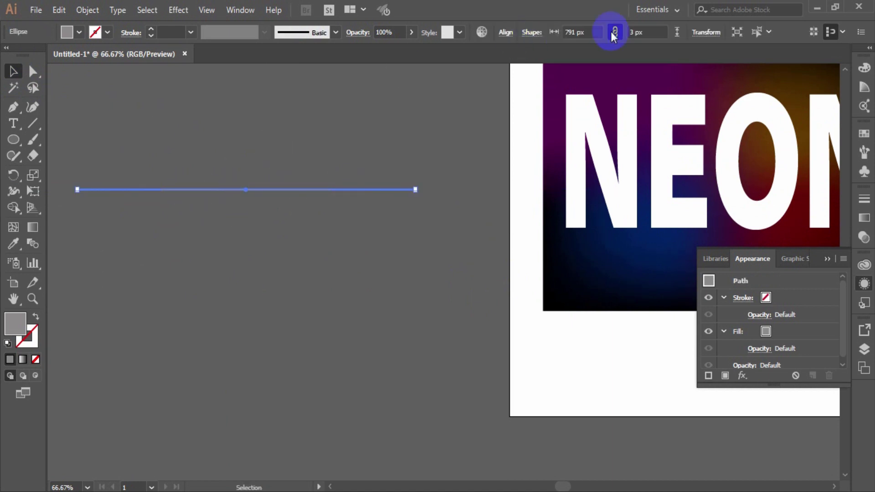
{"action": "left_click", "coordinate": [657, 32]}
{"action": "left_click", "coordinate": [633, 32]}
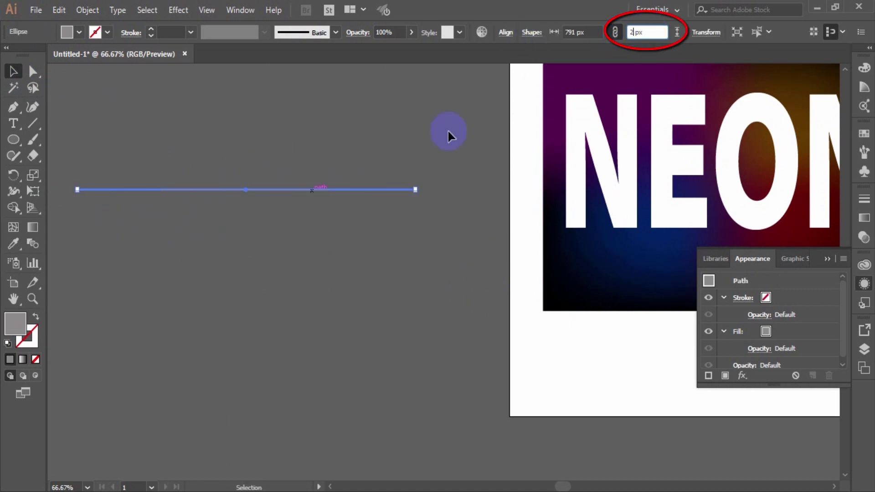
{"action": "left_click_drag", "start_coordinate": [589, 32], "coordinate": [337, 52]}
{"action": "type", "text": "5"}
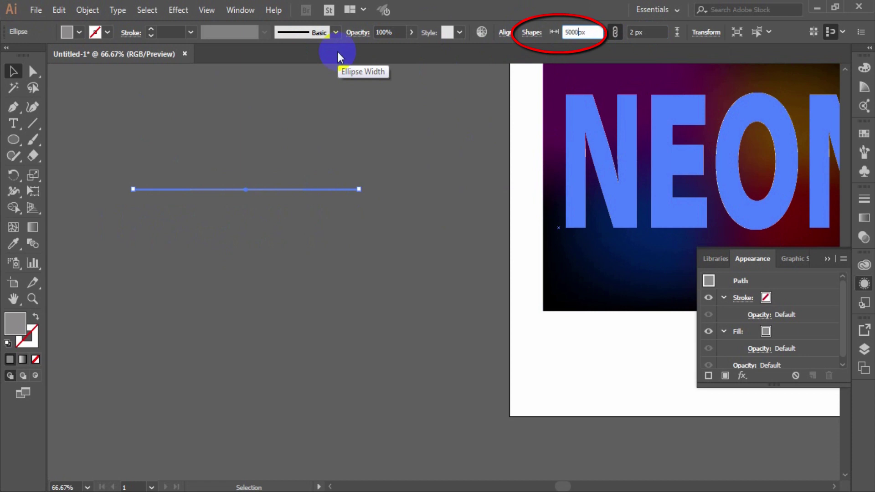
{"action": "type", "text": "000"}
{"action": "key", "text": "BackSpace"}
{"action": "key", "text": "Return"}
{"action": "left_click", "coordinate": [229, 176]}
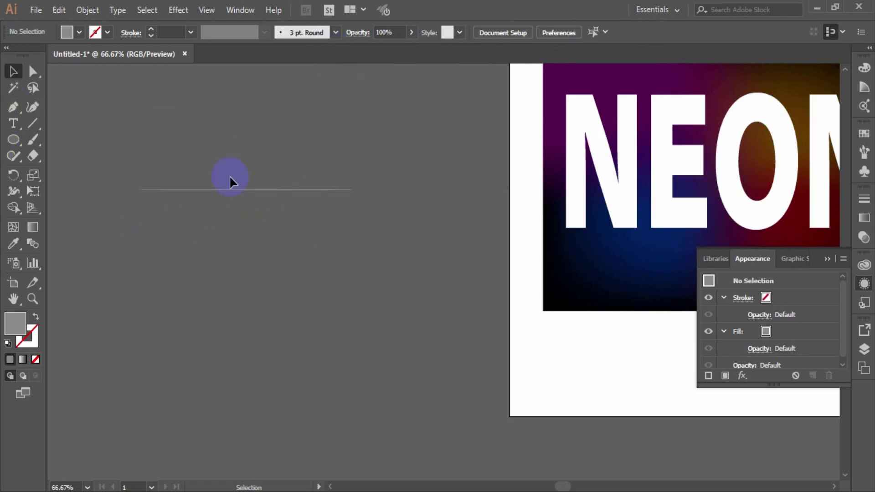
Step: Duplicate the 500 px ellipse just below the original and scale the copy proportionally to a height of 3 px
{"action": "left_click", "coordinate": [236, 190]}
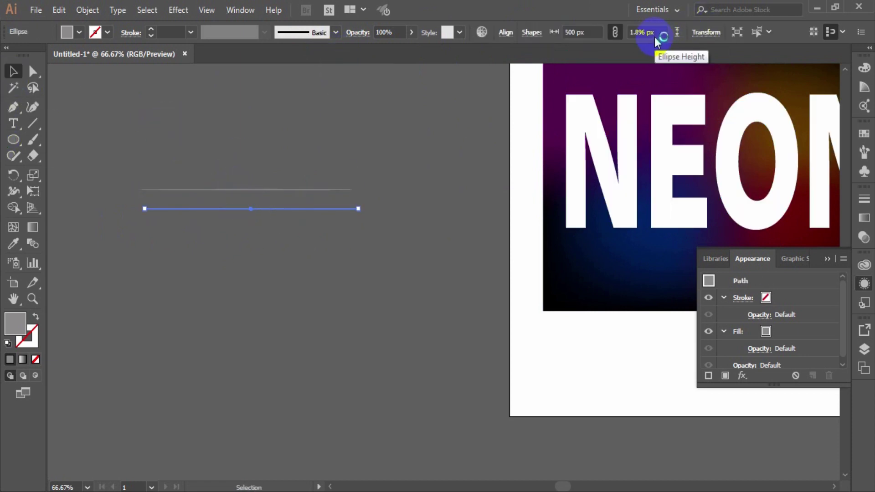
{"action": "left_click", "coordinate": [381, 222]}
{"action": "left_click", "coordinate": [304, 208]}
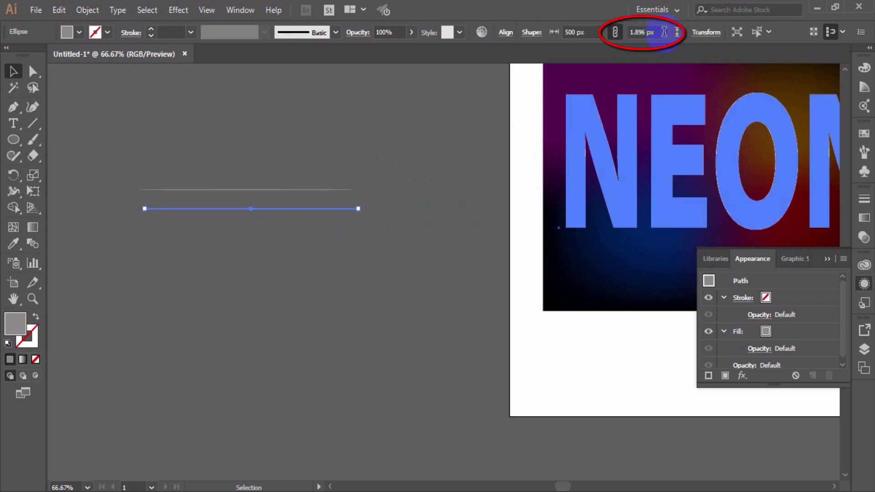
{"action": "double_click", "coordinate": [664, 32]}
{"action": "type", "text": "3"}
{"action": "key", "text": "Return"}
{"action": "left_click", "coordinate": [367, 131]}
Step: Create a new Art Brush from the upper, shorter ellipse with the default name and options
{"action": "left_click", "coordinate": [864, 134]}
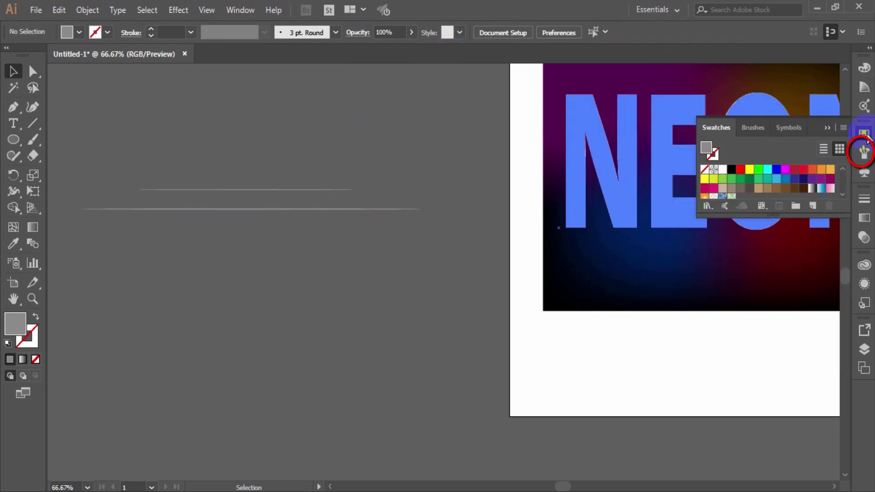
{"action": "left_click", "coordinate": [748, 127]}
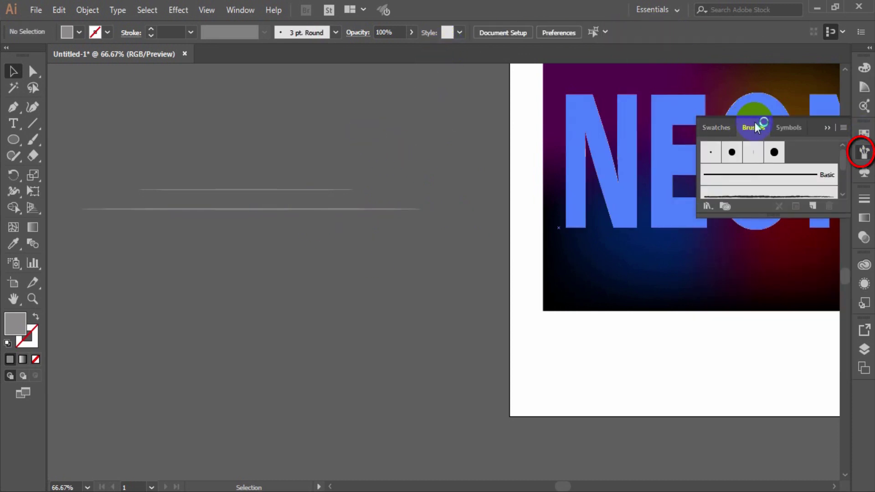
{"action": "left_click", "coordinate": [294, 189]}
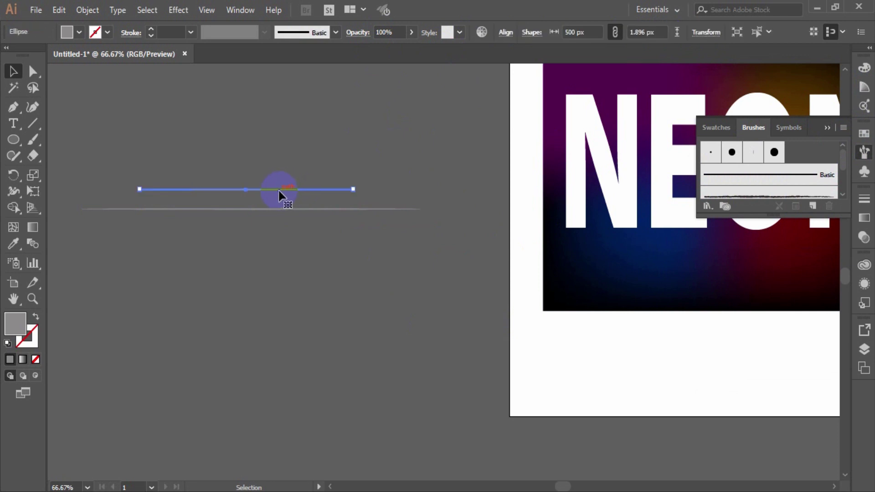
{"action": "mouse_move", "coordinate": [278, 189]}
{"action": "left_mouse_down"}
{"action": "mouse_move", "coordinate": [553, 176]}
{"action": "mouse_move", "coordinate": [797, 149]}
{"action": "left_mouse_up"}
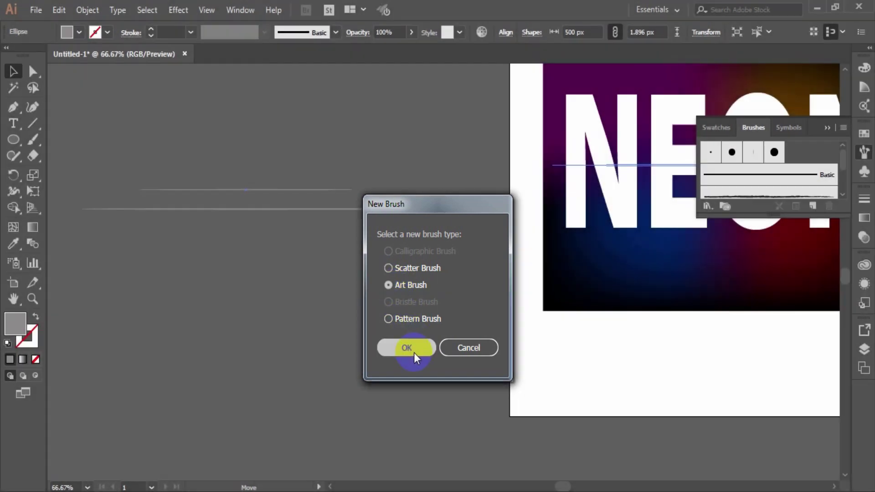
{"action": "left_click", "coordinate": [414, 352]}
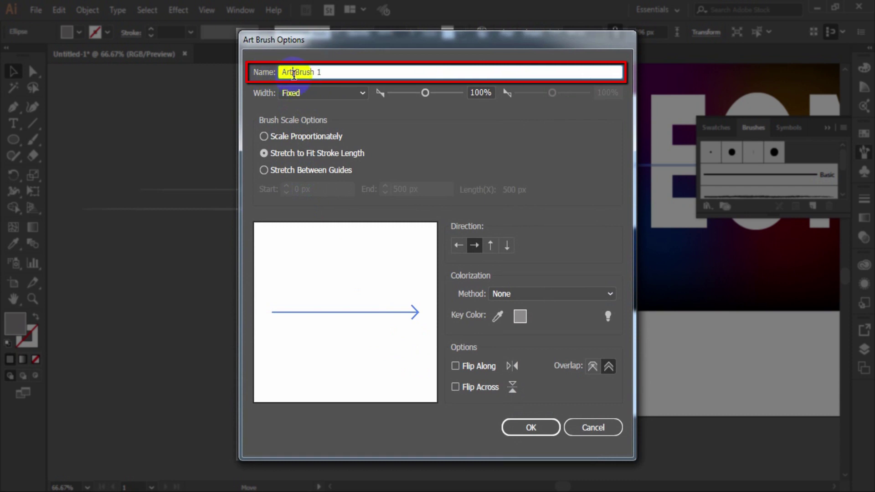
{"action": "left_click", "coordinate": [527, 429]}
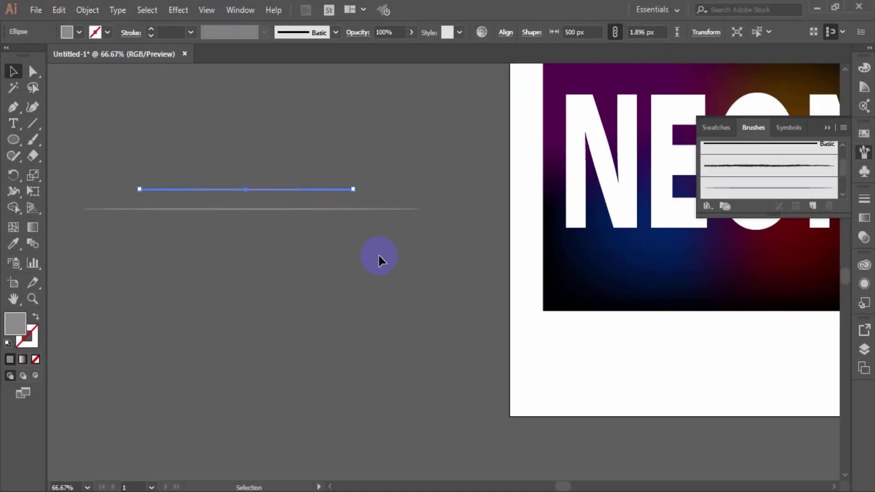
Step: Create a second Art Brush with default options from the lower, longer ellipse, and delete both source ellipses
{"action": "left_click", "coordinate": [344, 257]}
{"action": "mouse_move", "coordinate": [267, 213]}
{"action": "left_mouse_down"}
{"action": "mouse_move", "coordinate": [260, 211]}
{"action": "mouse_move", "coordinate": [800, 147]}
{"action": "left_mouse_up"}
{"action": "left_click", "coordinate": [401, 285]}
{"action": "left_click", "coordinate": [416, 351]}
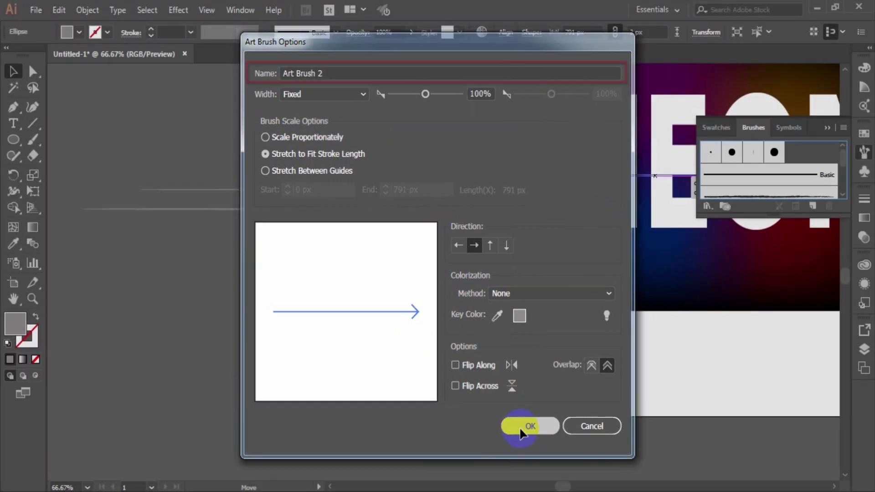
{"action": "left_click", "coordinate": [520, 430]}
{"action": "left_click_drag", "start_coordinate": [374, 313], "coordinate": [179, 168]}
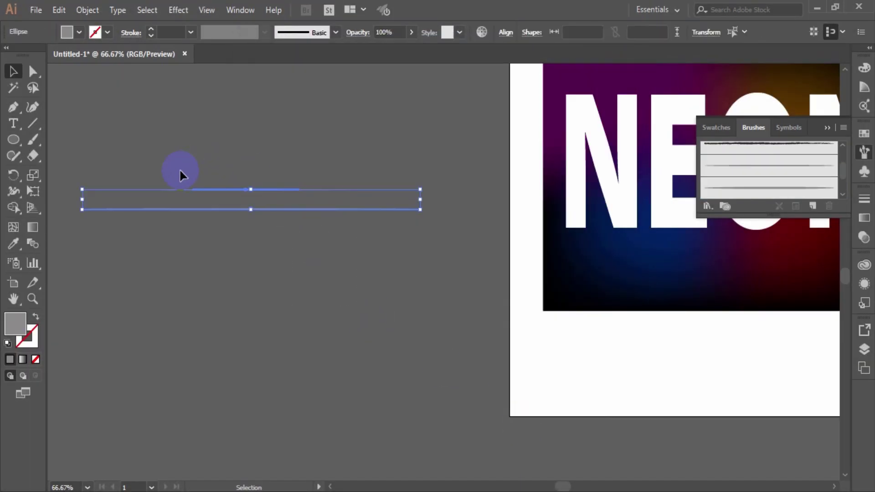
{"action": "key", "text": "Delete"}
Step: Fill the white NEON text with the near-black color #1C1818
{"action": "left_click_drag", "start_coordinate": [528, 259], "coordinate": [231, 308]}
{"action": "left_click", "coordinate": [230, 308]}
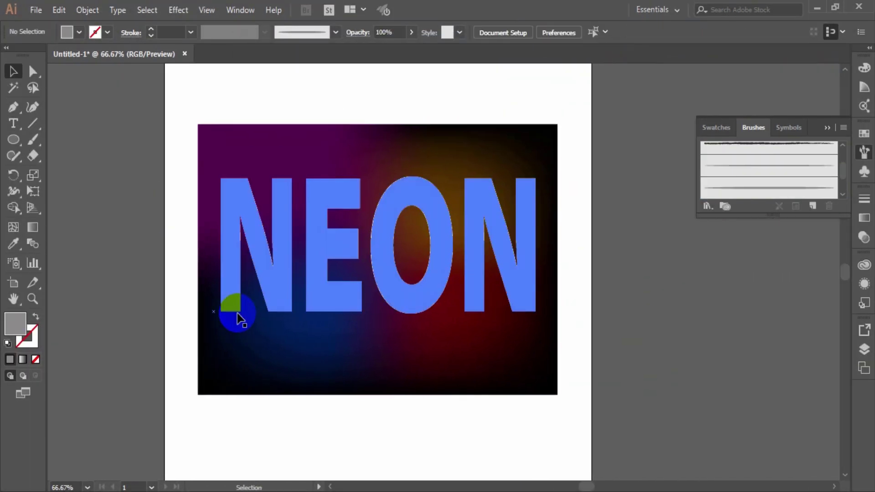
{"action": "double_click", "coordinate": [15, 323]}
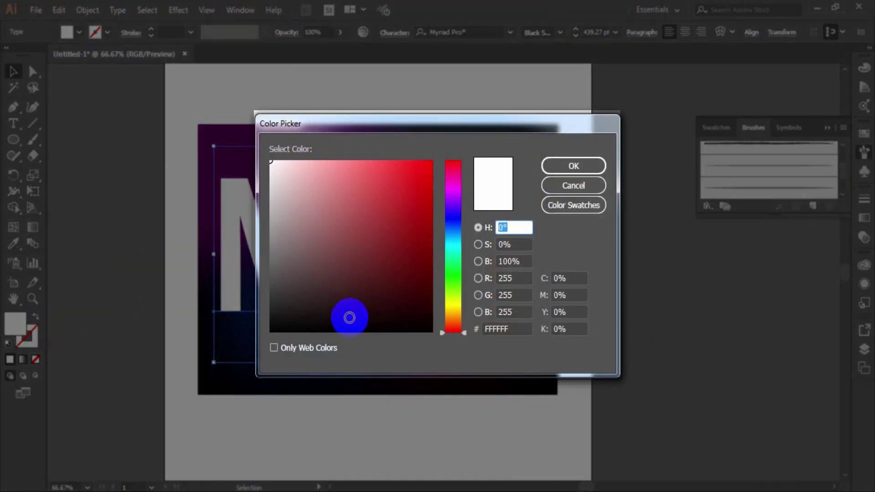
{"action": "left_click", "coordinate": [338, 320]}
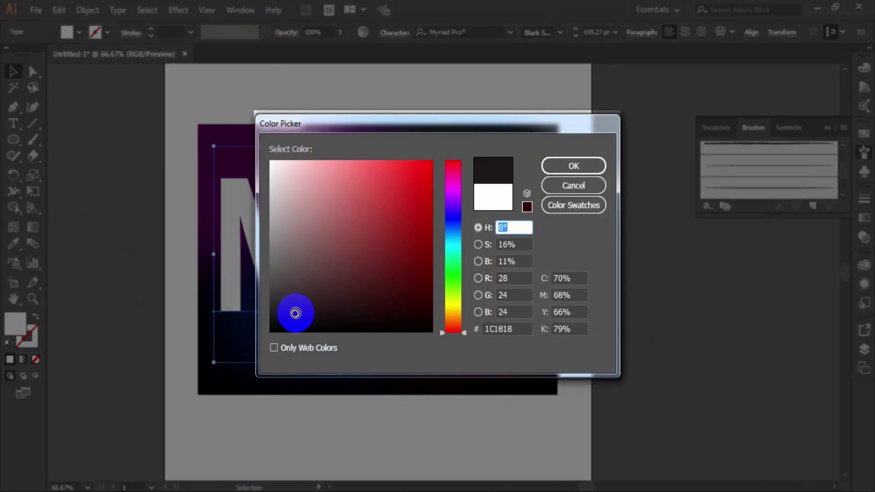
{"action": "left_click", "coordinate": [575, 166]}
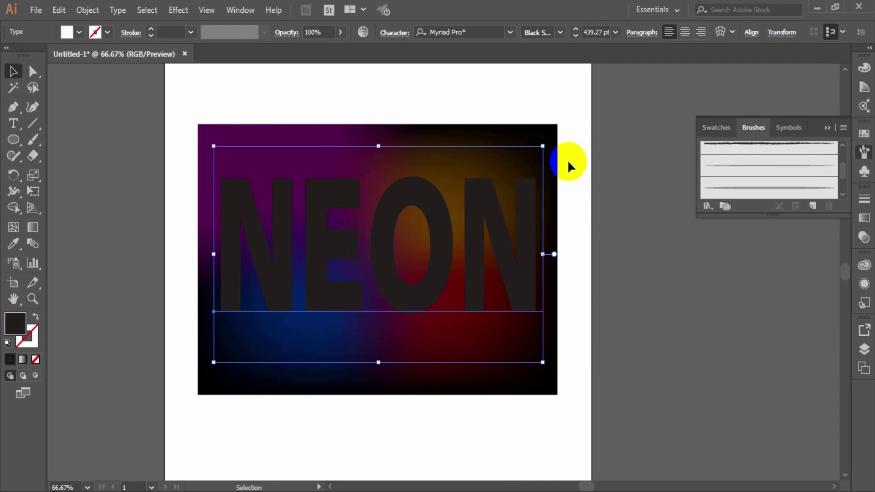
Step: Show the NEON text's 3D Extrude & Bevel effect and shift the text slightly left over the gradient mesh
{"action": "left_click", "coordinate": [865, 266]}
{"action": "left_click", "coordinate": [754, 259]}
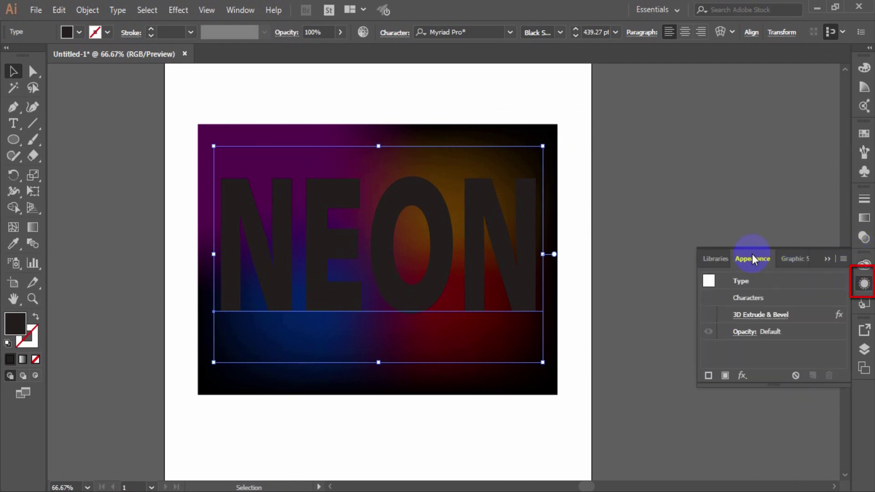
{"action": "left_click", "coordinate": [708, 315]}
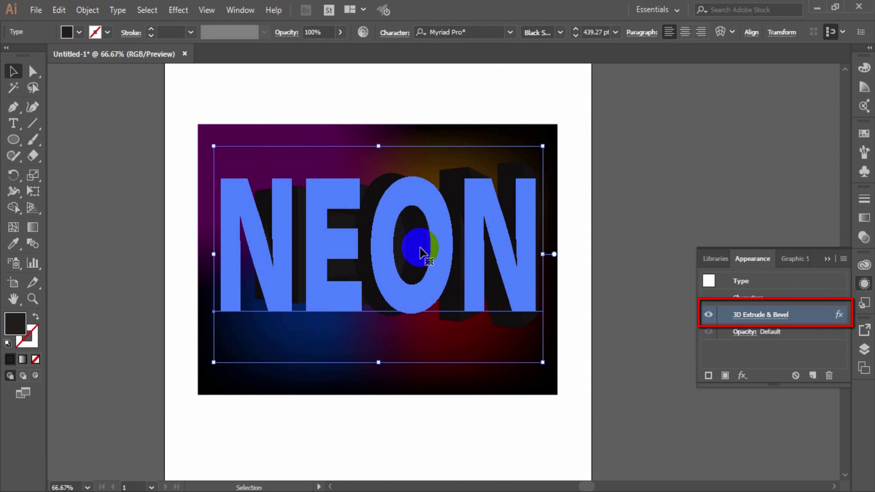
{"action": "left_click_drag", "start_coordinate": [439, 248], "coordinate": [427, 247]}
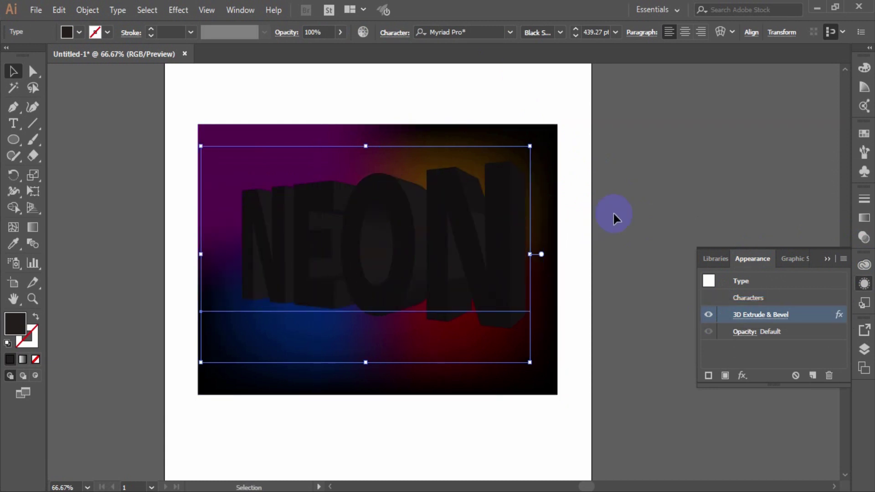
{"action": "left_click", "coordinate": [641, 211]}
Step: Set a dark gray #494646 stroke with no fill for paths drawn with the Pen tool
{"action": "key", "text": "p"}
{"action": "scroll", "coordinate": [640, 211], "scroll_direction": "down", "scroll_amount": 1}
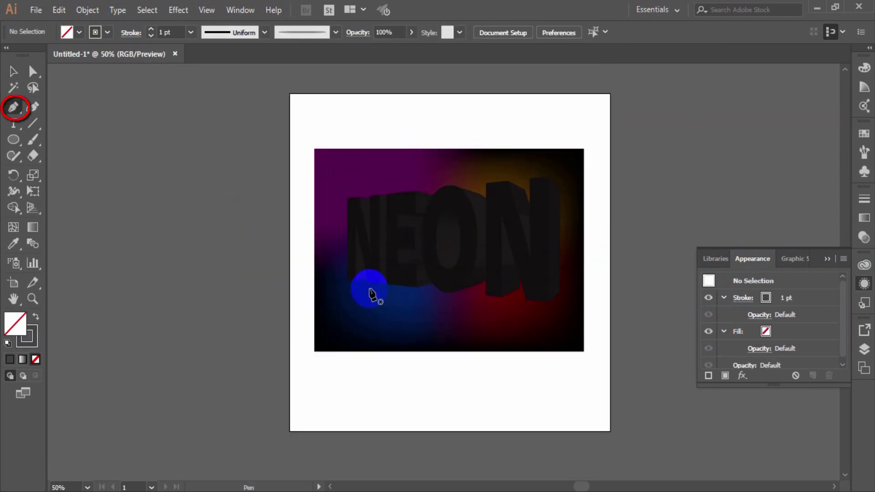
{"action": "double_click", "coordinate": [34, 337]}
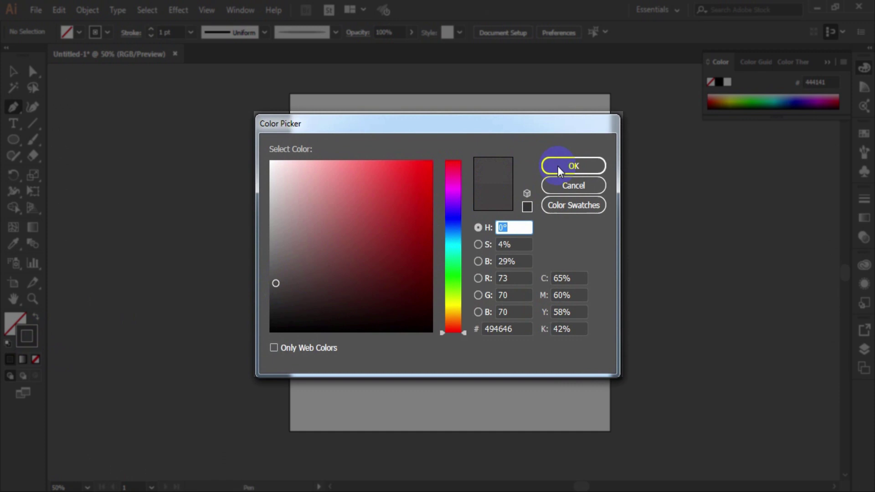
{"action": "left_click", "coordinate": [575, 169]}
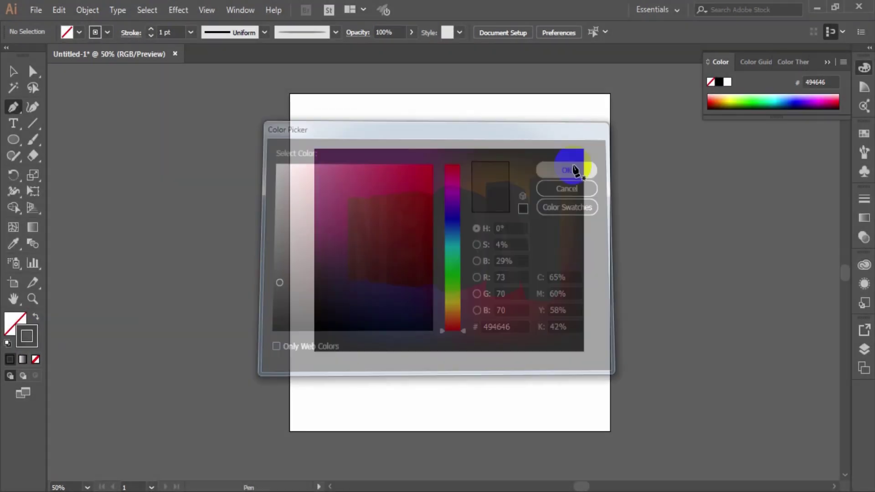
Step: Draw a short straight Pen path along the slanted lower-right edge of the last N, starting at its outer corner
{"action": "left_click", "coordinate": [540, 221]}
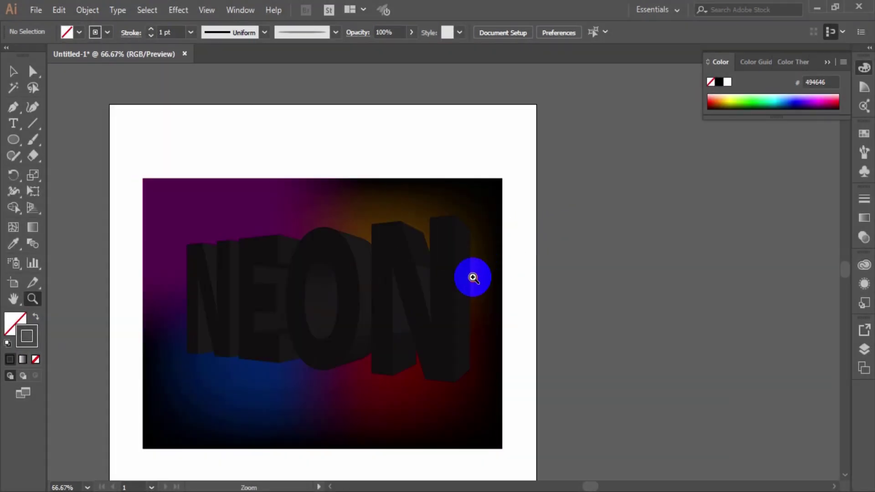
{"action": "left_click", "coordinate": [471, 278]}
{"action": "left_click", "coordinate": [455, 273]}
{"action": "scroll", "coordinate": [432, 286], "scroll_direction": "down", "scroll_amount": 2}
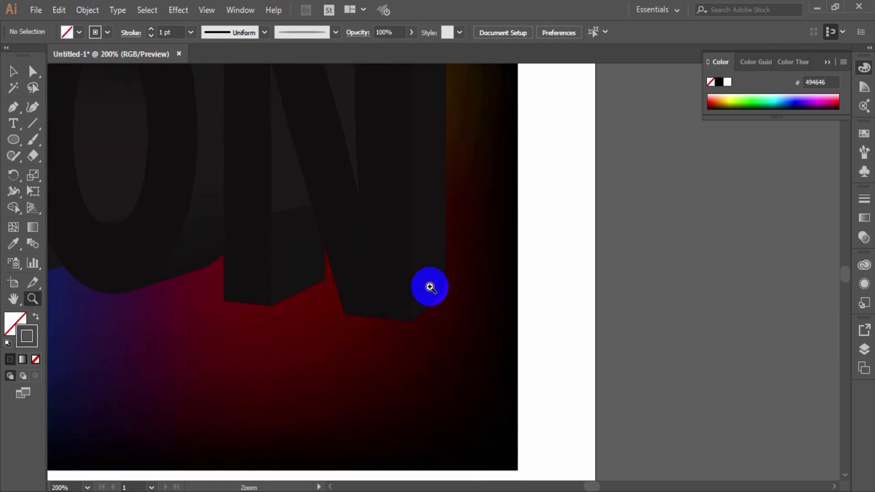
{"action": "left_click", "coordinate": [433, 286]}
{"action": "left_click", "coordinate": [457, 228]}
{"action": "left_click", "coordinate": [13, 107]}
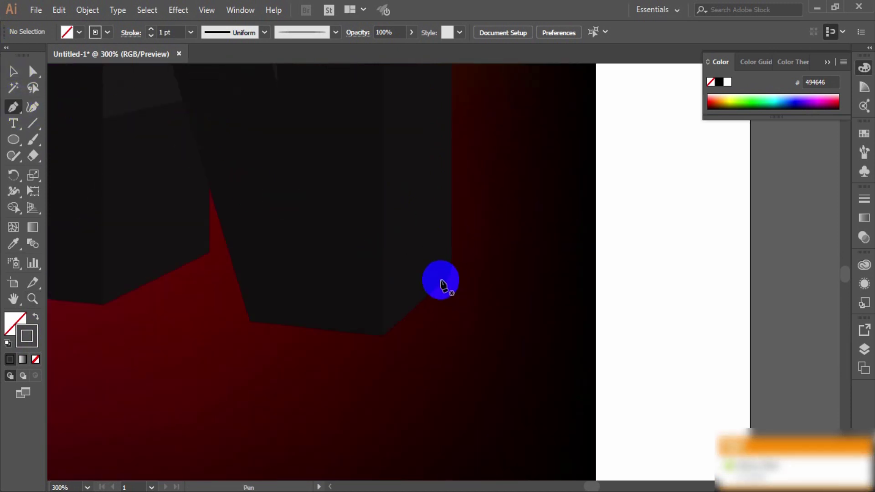
{"action": "left_click", "coordinate": [453, 275]}
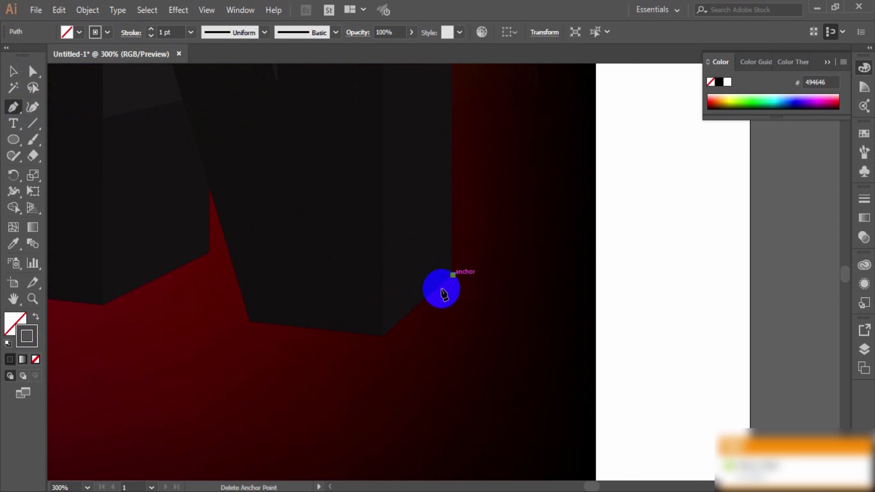
{"action": "left_click", "coordinate": [410, 307]}
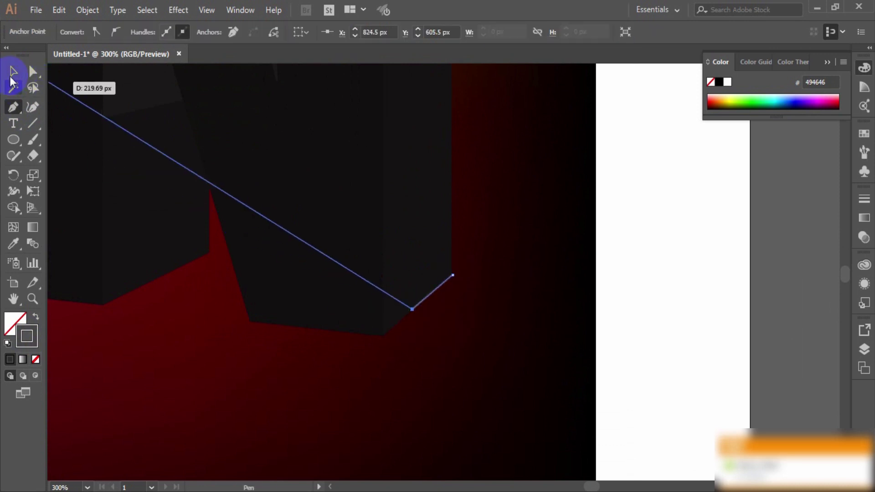
{"action": "left_click", "coordinate": [14, 71]}
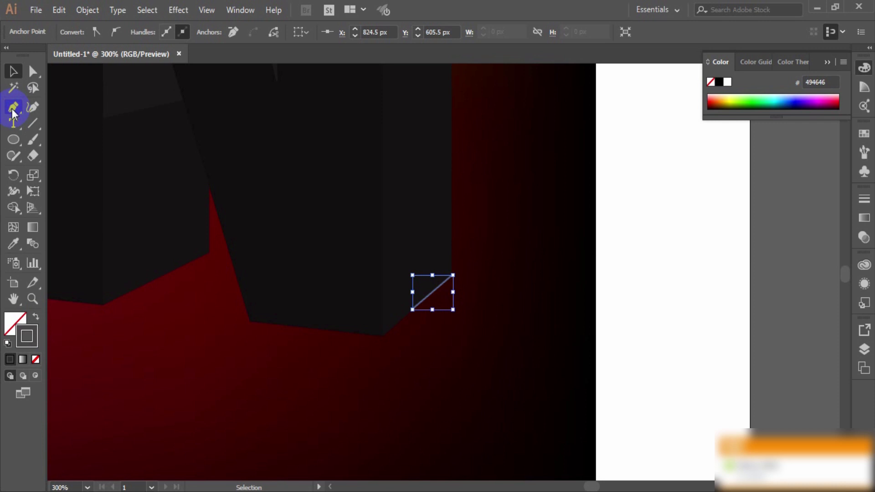
Step: Draw an angled Pen path around the bottom tip of the last N, leaving a gap after the slanted line
{"action": "left_click", "coordinate": [398, 322]}
{"action": "left_click", "coordinate": [383, 335]}
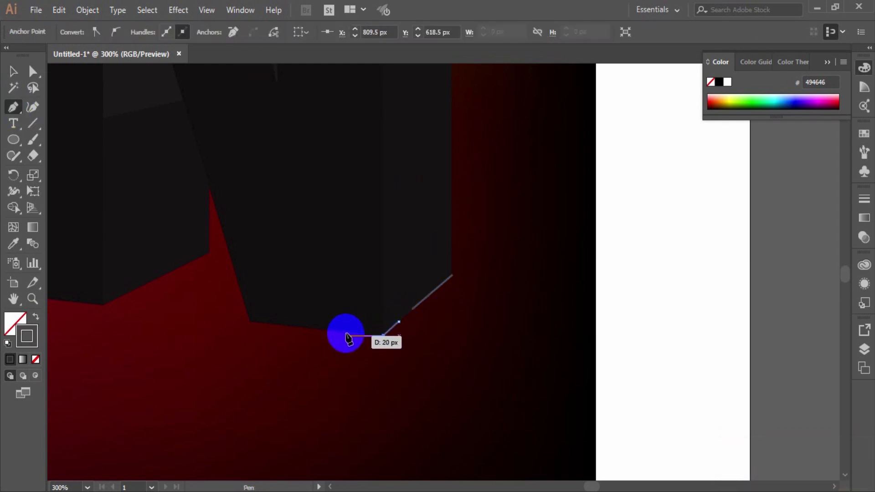
{"action": "left_click", "coordinate": [344, 334]}
{"action": "left_click", "coordinate": [32, 73]}
{"action": "left_click", "coordinate": [235, 139]}
Step: Draw an angled Pen path around the bottom-left corner of the last N, continuing partway up its diagonal edge
{"action": "key", "text": "z"}
{"action": "left_click", "coordinate": [342, 309]}
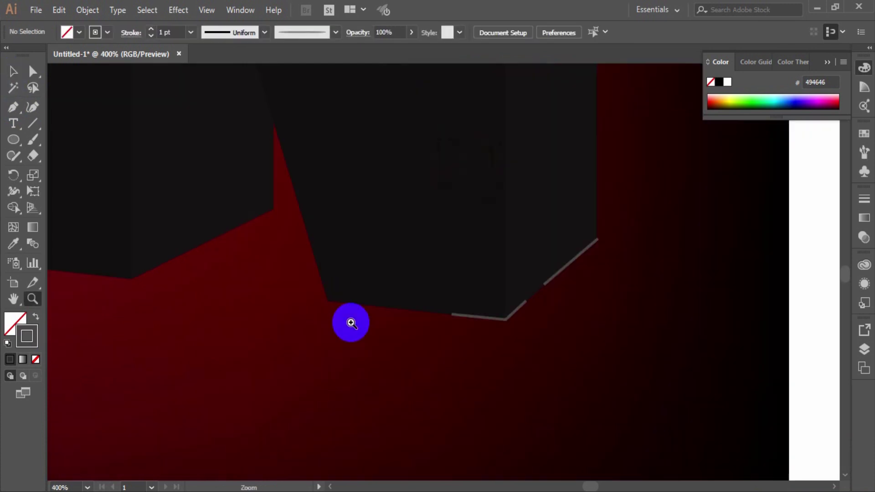
{"action": "left_click", "coordinate": [388, 269]}
{"action": "left_click", "coordinate": [410, 248]}
{"action": "left_click", "coordinate": [13, 107]}
{"action": "left_click", "coordinate": [458, 424]}
{"action": "left_click", "coordinate": [320, 408]}
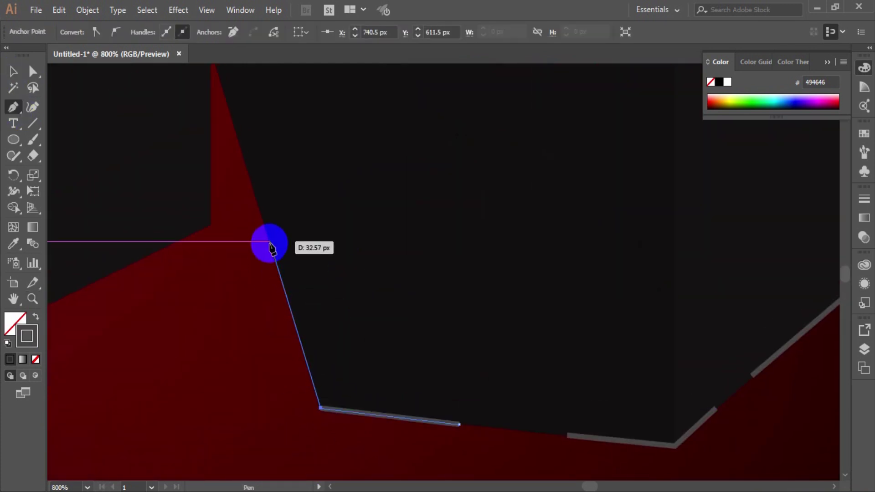
{"action": "left_click", "coordinate": [269, 241]}
{"action": "left_click", "coordinate": [14, 71]}
Step: Draw a vertical straight Pen path along the lower part of the last N's outer right edge
{"action": "scroll", "coordinate": [261, 213], "scroll_direction": "up", "scroll_amount": 3}
{"action": "key", "text": "ctrl+minus"}
{"action": "key", "text": "ctrl+minus"}
{"action": "key", "text": "ctrl+minus"}
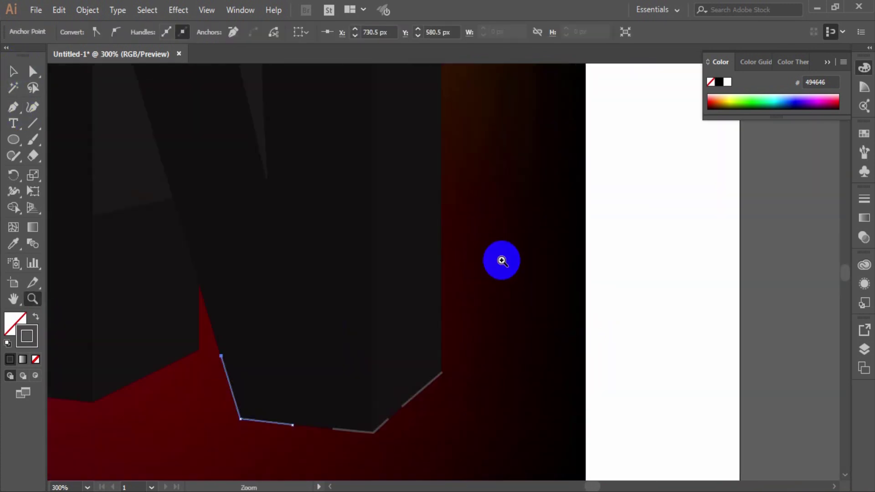
{"action": "key", "text": "p"}
{"action": "left_click", "coordinate": [442, 401]}
{"action": "left_click", "coordinate": [441, 202]}
{"action": "scroll", "coordinate": [441, 155], "scroll_direction": "up", "scroll_amount": 1}
{"action": "left_click", "coordinate": [12, 73]}
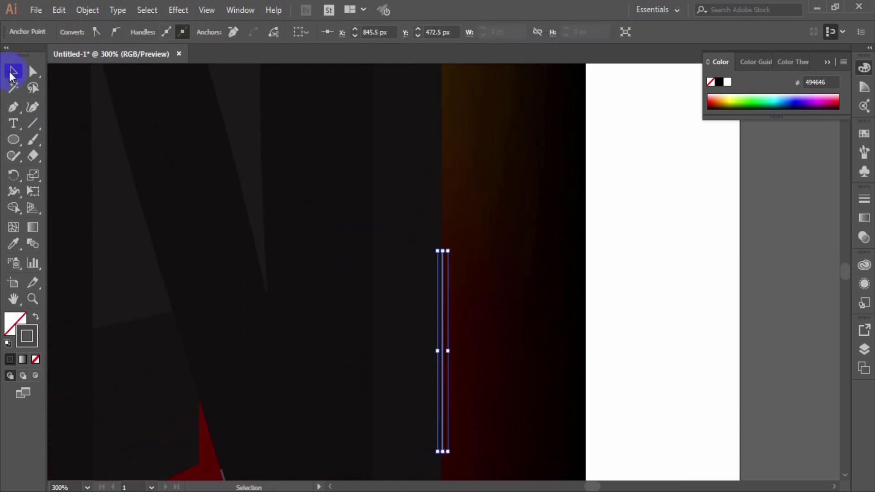
Step: Draw a vertical straight Pen path along the upper part of the last N's outer right edge, stopping below its top corner
{"action": "left_click", "coordinate": [13, 107]}
{"action": "scroll", "coordinate": [441, 226], "scroll_direction": "up", "scroll_amount": 5}
{"action": "left_click", "coordinate": [441, 191]}
{"action": "left_click", "coordinate": [14, 71]}
Step: Draw an angled Pen path around the last N's upper-right outer corner, continuing partway up the slanted top edge
{"action": "left_click", "coordinate": [14, 107]}
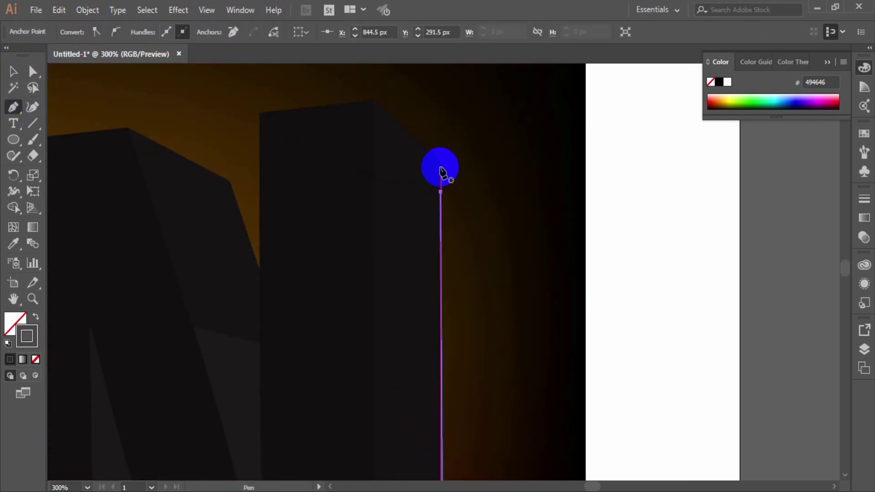
{"action": "left_click", "coordinate": [441, 167]}
{"action": "left_click", "coordinate": [440, 161]}
{"action": "left_click", "coordinate": [408, 133]}
{"action": "left_click", "coordinate": [13, 71]}
Step: Draw an angled Pen path around the top peak of the last N's right stem, continuing partway along its front top edge
{"action": "left_click", "coordinate": [13, 107]}
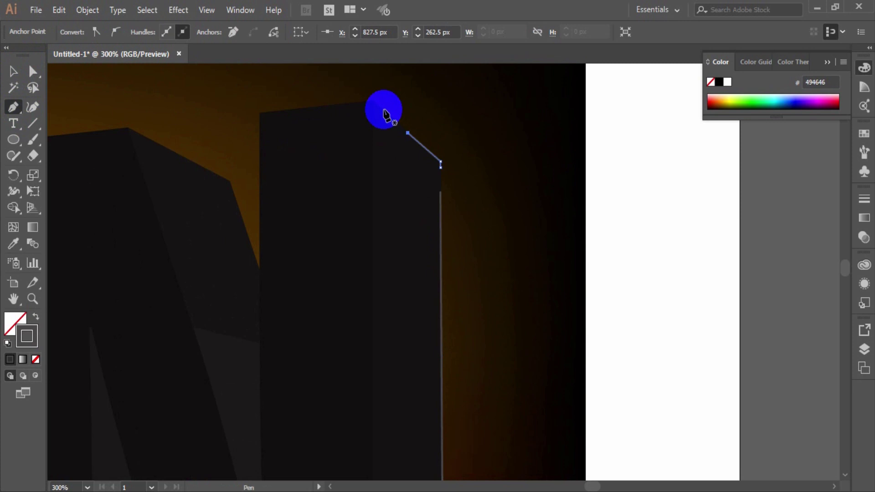
{"action": "left_click", "coordinate": [371, 100]}
{"action": "left_click", "coordinate": [319, 105]}
{"action": "key", "text": "v"}
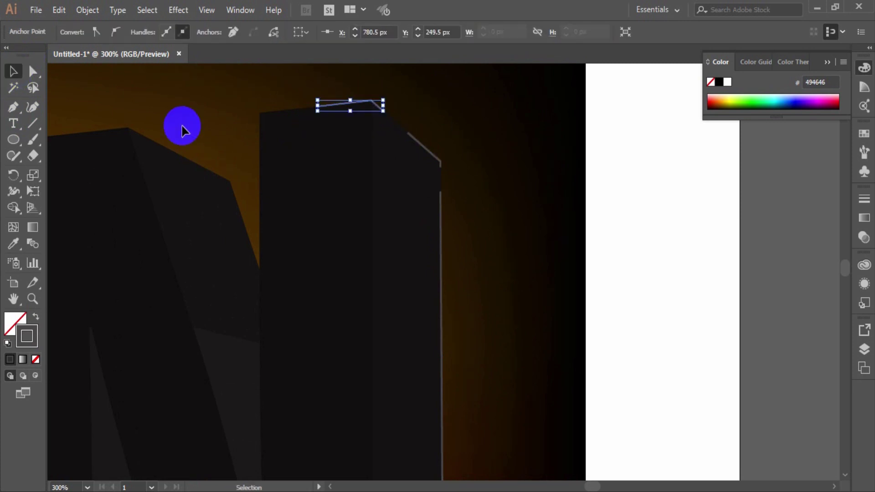
{"action": "left_click", "coordinate": [182, 127]}
Step: Draw an angled Pen path around the top-left corner of the last N's right stem, continuing a short way down
{"action": "left_click_drag", "start_coordinate": [324, 168], "coordinate": [539, 181]}
{"action": "key", "text": "p"}
{"action": "left_click", "coordinate": [494, 123]}
{"action": "left_click", "coordinate": [474, 123]}
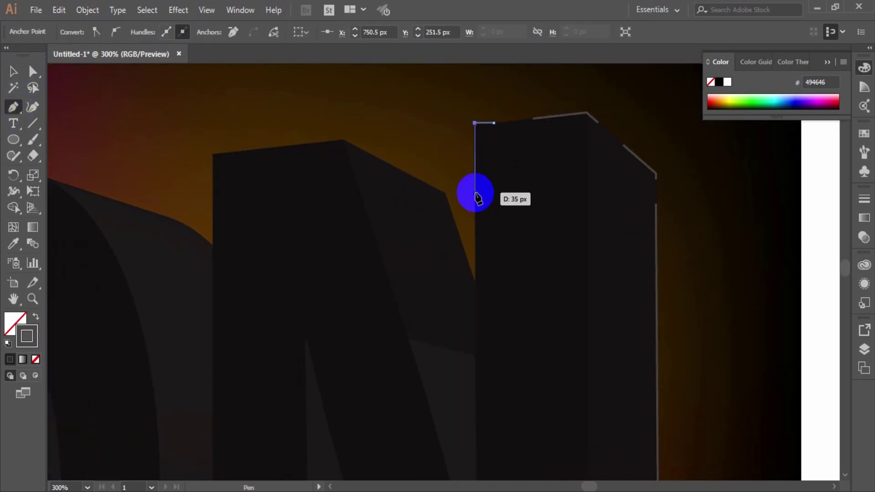
{"action": "left_click", "coordinate": [475, 195]}
{"action": "left_click", "coordinate": [13, 71]}
Step: Draw a long vertical Pen path down the left edge of the last N's right stem, ending above the inner notch
{"action": "left_click", "coordinate": [14, 107]}
{"action": "scroll", "coordinate": [475, 203], "scroll_direction": "down", "scroll_amount": 4}
{"action": "left_click", "coordinate": [478, 208]}
{"action": "scroll", "coordinate": [481, 209], "scroll_direction": "down", "scroll_amount": 4}
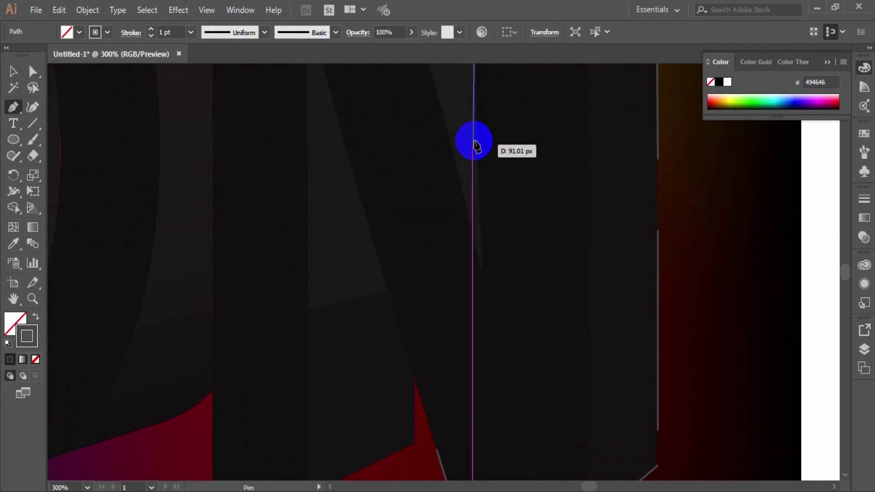
{"action": "left_click", "coordinate": [476, 134]}
{"action": "left_click", "coordinate": [477, 204], "text": "ctrl"}
Step: Draw an angled Pen path around the last N's inner V notch, continuing partway up the diagonal's upper edge
{"action": "left_click", "coordinate": [476, 204]}
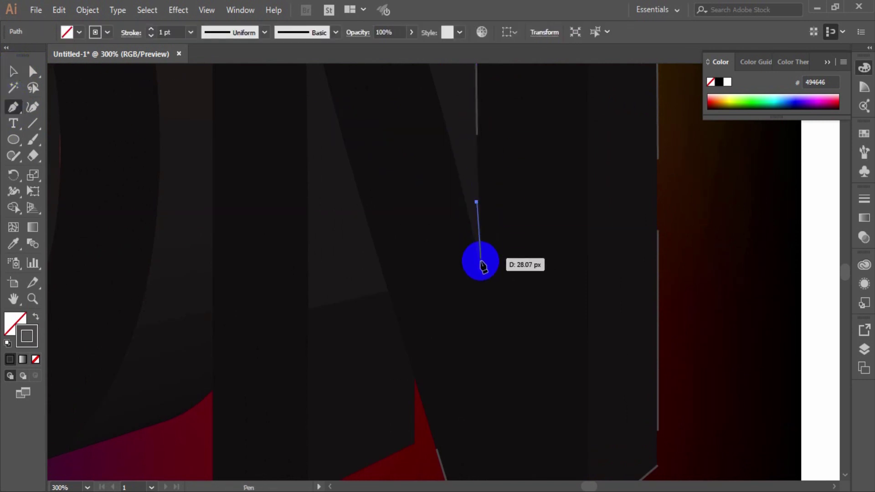
{"action": "left_click", "coordinate": [481, 270]}
{"action": "scroll", "coordinate": [478, 264], "scroll_direction": "up", "scroll_amount": 2}
{"action": "left_click", "coordinate": [446, 210]}
{"action": "left_click", "coordinate": [16, 71]}
Step: Draw an angled Pen path up the last N's diagonal to its top corner and partway along the left stem's top edge
{"action": "left_click", "coordinate": [13, 107]}
{"action": "scroll", "coordinate": [450, 230], "scroll_direction": "up", "scroll_amount": 5}
{"action": "scroll", "coordinate": [451, 234], "scroll_direction": "up", "scroll_amount": 1}
{"action": "left_click", "coordinate": [413, 341]}
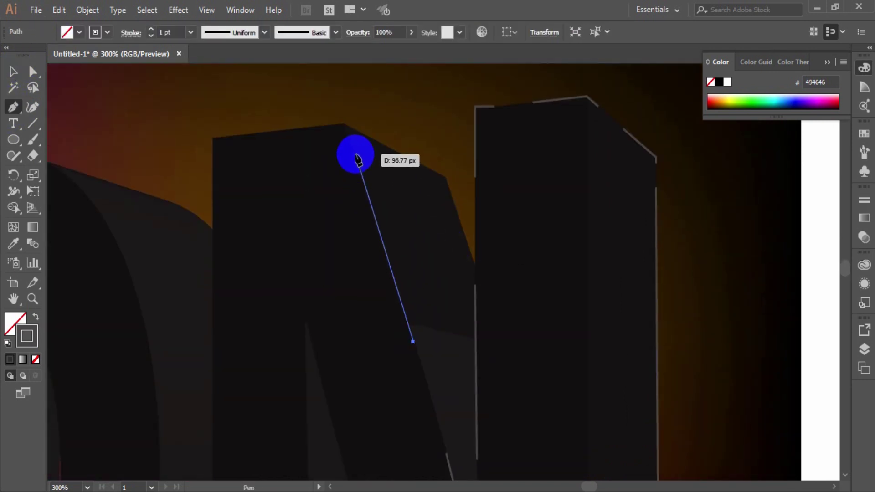
{"action": "left_click", "coordinate": [344, 126]}
{"action": "left_click", "coordinate": [288, 128]}
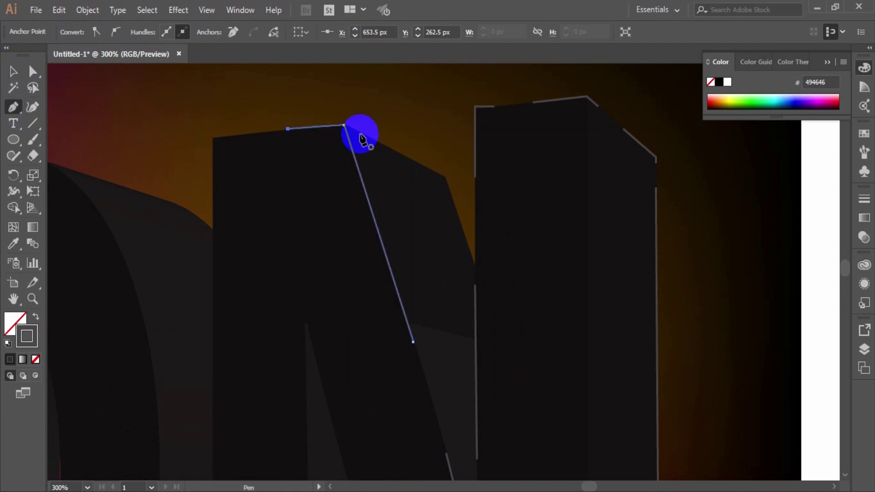
Step: Draw a straight Pen path along the slanted extruded top edge beside the last N's diagonal
{"action": "left_click", "coordinate": [360, 133]}
{"action": "left_click", "coordinate": [430, 170]}
{"action": "left_click", "coordinate": [179, 99], "text": "ctrl"}
Step: Draw an angled Pen path around the outer corner of the extrusion behind the last N's diagonal
{"action": "key", "text": "z"}
{"action": "left_click", "coordinate": [453, 187]}
{"action": "left_click", "coordinate": [444, 267]}
{"action": "left_click", "coordinate": [455, 290]}
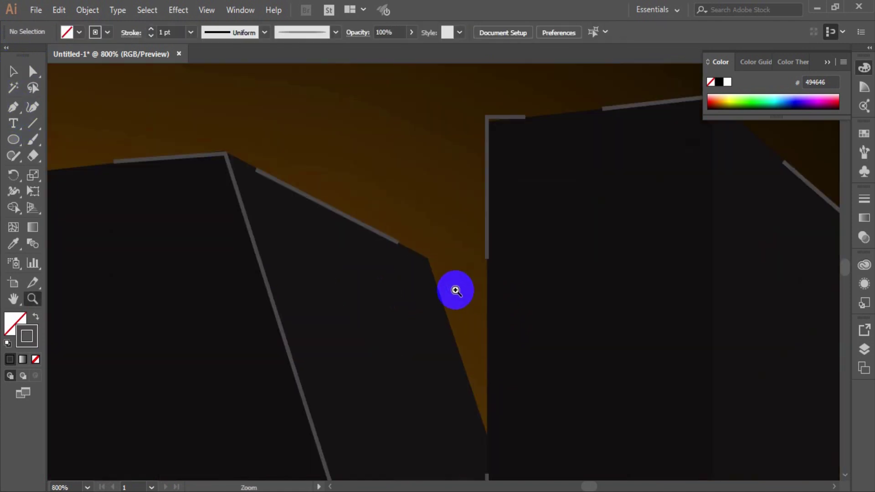
{"action": "key", "text": "p"}
{"action": "left_click", "coordinate": [389, 221]}
{"action": "left_click", "coordinate": [410, 233]}
{"action": "left_click", "coordinate": [434, 313]}
{"action": "key", "text": "v"}
{"action": "left_click", "coordinate": [61, 90]}
Step: Draw a short straight Pen path down the slanted extrusion edge, ending near the last N's right stem
{"action": "left_click_drag", "start_coordinate": [459, 390], "coordinate": [403, 284]}
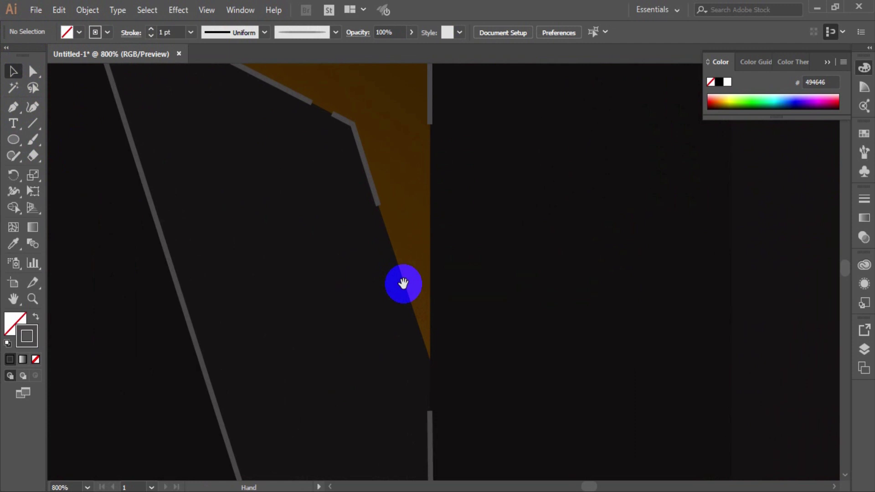
{"action": "key", "text": "p"}
{"action": "left_click", "coordinate": [399, 276]}
{"action": "left_click", "coordinate": [426, 351]}
{"action": "left_click", "coordinate": [68, 117], "text": "ctrl"}
{"action": "key", "text": "z"}
{"action": "left_click", "coordinate": [345, 272], "text": "alt"}
{"action": "left_click", "coordinate": [346, 272], "text": "alt"}
{"action": "left_click", "coordinate": [463, 319], "text": "alt"}
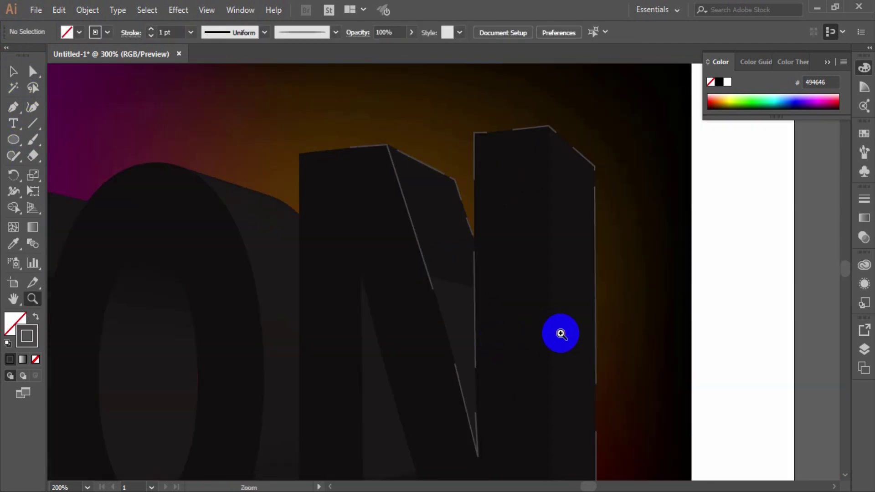
{"action": "left_click", "coordinate": [526, 222]}
{"action": "left_click", "coordinate": [514, 222]}
{"action": "left_click", "coordinate": [17, 111]}
{"action": "scroll", "coordinate": [427, 145], "scroll_direction": "down", "scroll_amount": 2}
{"action": "left_click", "coordinate": [13, 71]}
{"action": "key", "text": "p"}
{"action": "left_click_drag", "start_coordinate": [345, 226], "coordinate": [518, 228]}
{"action": "key", "text": "z"}
{"action": "left_click", "coordinate": [440, 312], "text": "alt"}
{"action": "left_click", "coordinate": [441, 309], "text": "alt"}
Step: Draw a vertical Pen path along the upper part of the last N's front right edge, between its front and side faces
{"action": "key", "text": "v"}
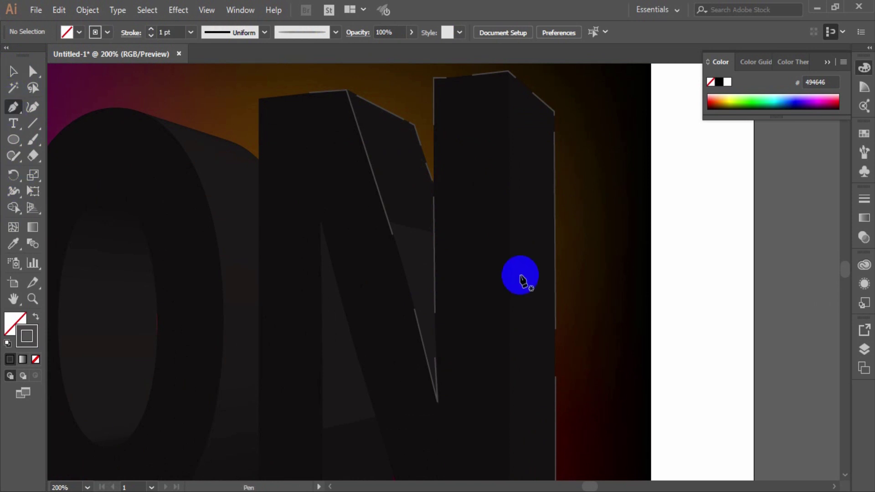
{"action": "left_click", "coordinate": [510, 95]}
{"action": "left_click", "coordinate": [510, 237]}
{"action": "scroll", "coordinate": [509, 237], "scroll_direction": "down", "scroll_amount": 3}
{"action": "left_click", "coordinate": [14, 88]}
Step: Draw a vertical Pen path along the lower part of the last N's front right edge, down to the bottom tip
{"action": "key", "text": "p"}
{"action": "scroll", "coordinate": [507, 185], "scroll_direction": "down", "scroll_amount": 2}
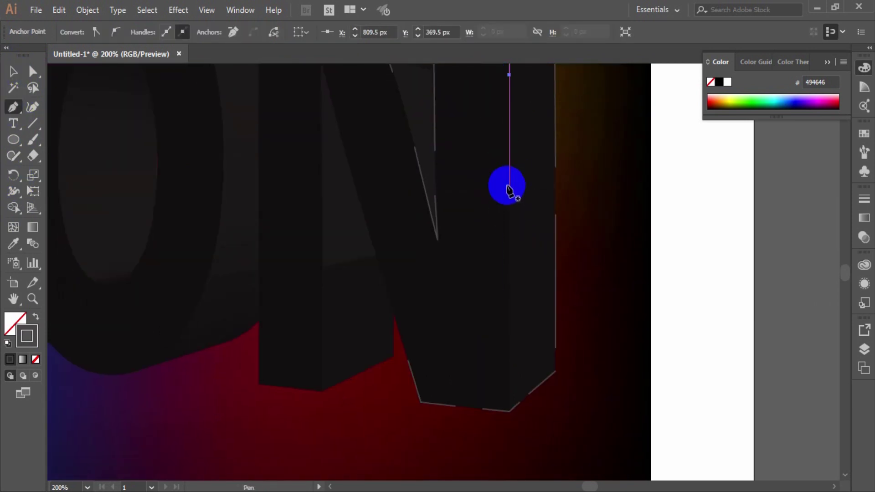
{"action": "left_click", "coordinate": [509, 179]}
{"action": "scroll", "coordinate": [510, 274], "scroll_direction": "down", "scroll_amount": 1}
{"action": "left_click", "coordinate": [510, 395]}
{"action": "left_click", "coordinate": [14, 71]}
{"action": "left_click", "coordinate": [59, 97]}
Step: Draw an angled Pen path up the lower edge of the last N's diagonal to the inner apex and down the left stem's edge
{"action": "mouse_move", "coordinate": [396, 94]}
{"action": "left_mouse_down"}
{"action": "mouse_move", "coordinate": [491, 302]}
{"action": "mouse_move", "coordinate": [481, 263]}
{"action": "left_mouse_up"}
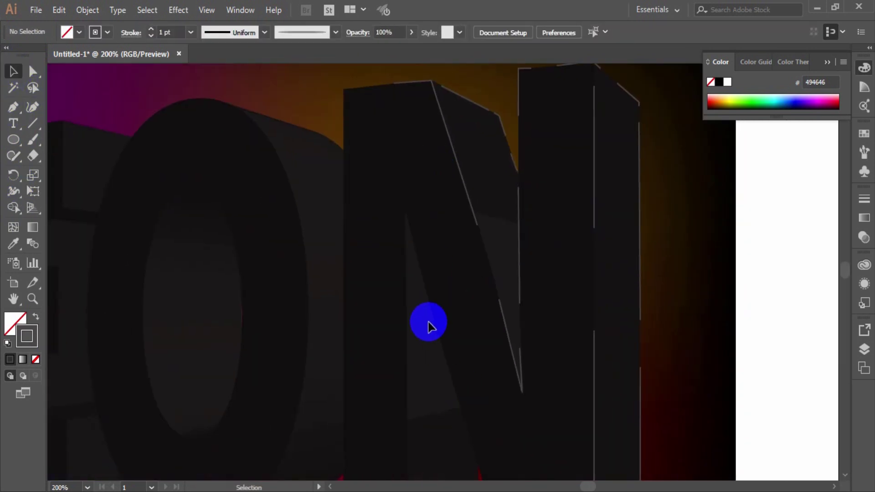
{"action": "key", "text": "p"}
{"action": "scroll", "coordinate": [455, 365], "scroll_direction": "down", "scroll_amount": 2}
{"action": "left_click", "coordinate": [468, 368]}
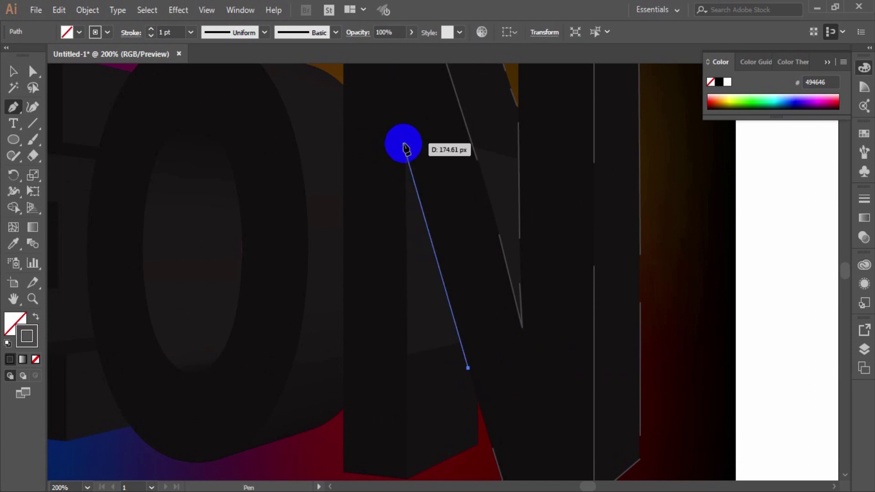
{"action": "left_click", "coordinate": [403, 145]}
{"action": "scroll", "coordinate": [406, 250], "scroll_direction": "down", "scroll_amount": 1}
Step: Draw an angled Pen path down the last N's left stem front edge and around its bottom tip, partway along the slanted side
{"action": "left_click", "coordinate": [12, 109]}
{"action": "scroll", "coordinate": [405, 273], "scroll_direction": "down", "scroll_amount": 3}
{"action": "left_click", "coordinate": [406, 226]}
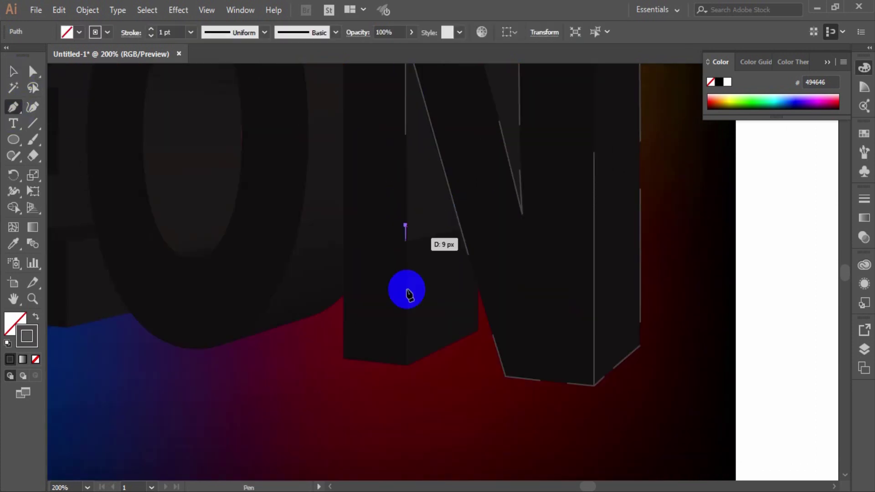
{"action": "left_click", "coordinate": [406, 366]}
{"action": "left_click", "coordinate": [443, 346]}
{"action": "left_click", "coordinate": [66, 186], "text": "ctrl"}
Step: Draw a short Pen path around the lower-right extruded corner of the last N's left stem
{"action": "scroll", "coordinate": [475, 341], "scroll_direction": "up", "scroll_amount": 1}
{"action": "left_click", "coordinate": [476, 329]}
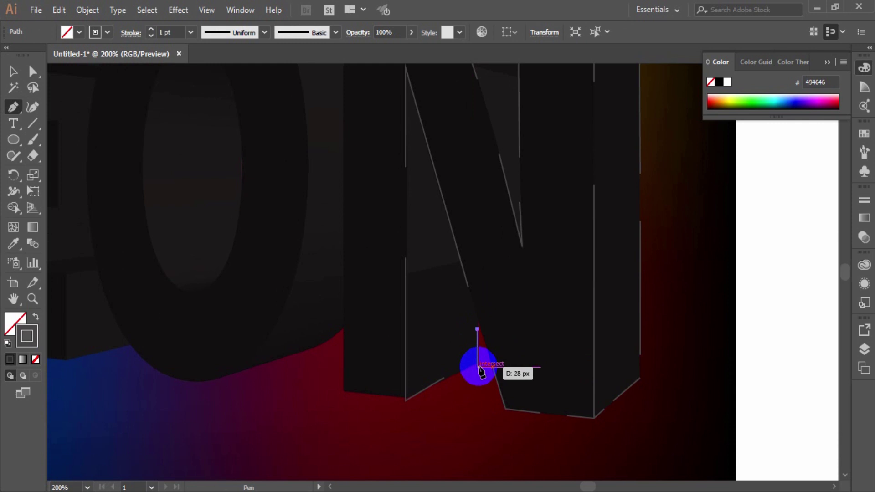
{"action": "left_click", "coordinate": [478, 364]}
Step: Draw an angled Pen path around the bottom-left corner of the last N's left stem, continuing up to the O's extrusion
{"action": "left_click", "coordinate": [12, 107]}
{"action": "left_click", "coordinate": [381, 394]}
{"action": "left_click", "coordinate": [341, 390]}
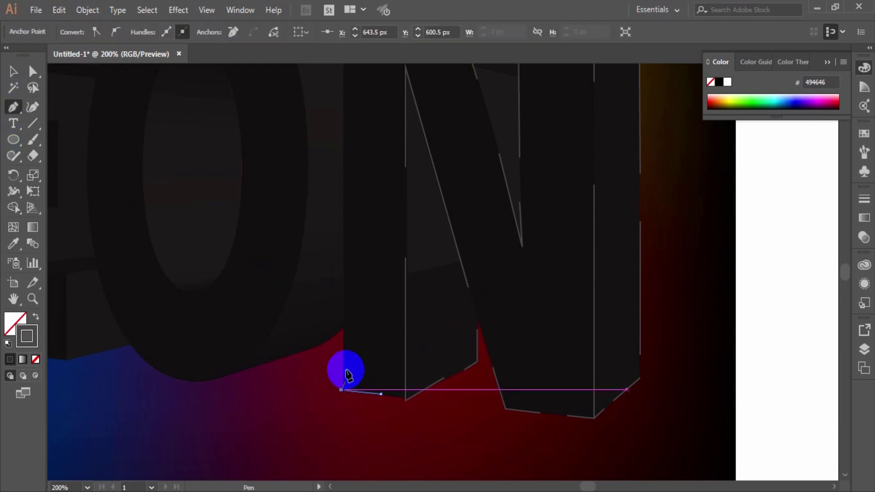
{"action": "left_click", "coordinate": [344, 329]}
{"action": "key", "text": "v"}
{"action": "left_click", "coordinate": [277, 297]}
Step: Draw a vertical straight Pen path along the middle of the last N's outer left edge, beside the O
{"action": "scroll", "coordinate": [278, 297], "scroll_direction": "up", "scroll_amount": 4}
{"action": "left_click", "coordinate": [14, 110]}
{"action": "scroll", "coordinate": [342, 325], "scroll_direction": "down", "scroll_amount": 2}
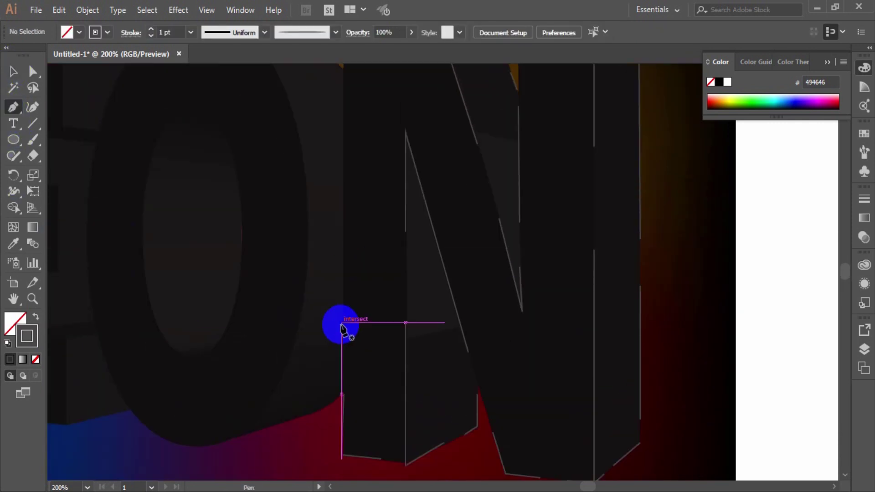
{"action": "left_click", "coordinate": [341, 325]}
{"action": "scroll", "coordinate": [342, 325], "scroll_direction": "up", "scroll_amount": 3}
{"action": "left_click", "coordinate": [344, 264]}
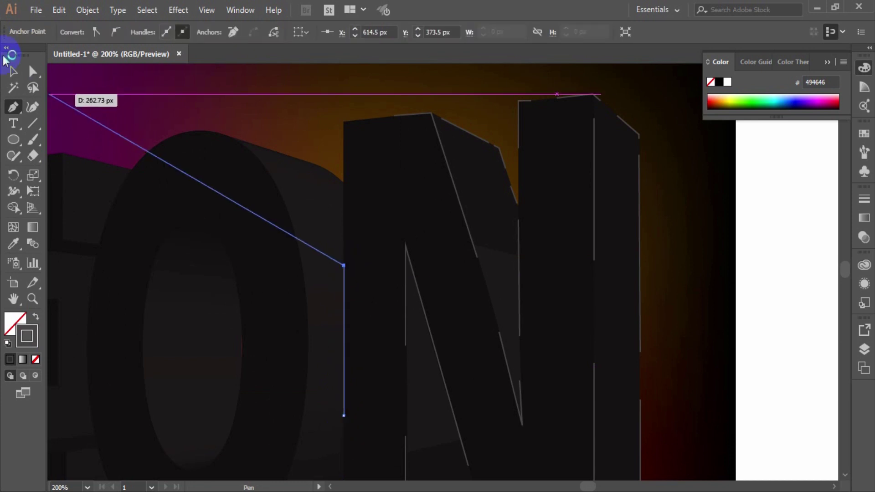
{"action": "left_click", "coordinate": [10, 69]}
Step: Draw a Pen path along the upper part of the last N's outer left edge up to its top-left corner
{"action": "scroll", "coordinate": [307, 240], "scroll_direction": "down", "scroll_amount": 4}
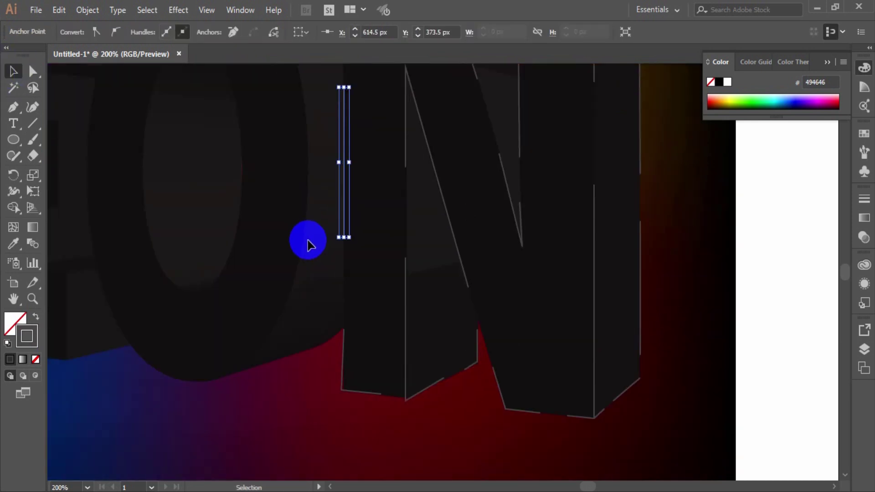
{"action": "scroll", "coordinate": [307, 240], "scroll_direction": "up", "scroll_amount": 5}
{"action": "left_click", "coordinate": [13, 106]}
{"action": "left_click", "coordinate": [344, 268]}
{"action": "left_click", "coordinate": [344, 169]}
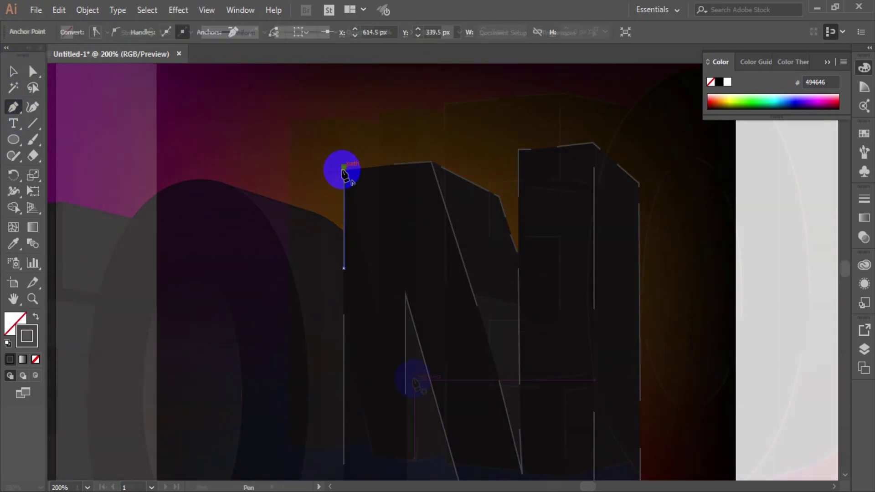
Step: Draw a vertical straight Pen path along the front right edge of the first N's right stem
{"action": "left_click", "coordinate": [416, 419]}
{"action": "left_click", "coordinate": [416, 207]}
{"action": "left_click", "coordinate": [13, 71]}
{"action": "left_click", "coordinate": [372, 168]}
{"action": "left_click", "coordinate": [13, 71]}
{"action": "left_click_drag", "start_coordinate": [275, 341], "coordinate": [467, 232]}
Step: Draw an angled Pen path around the top peak of the first N's right stem, continuing along the slanted side edge
{"action": "key", "text": "z"}
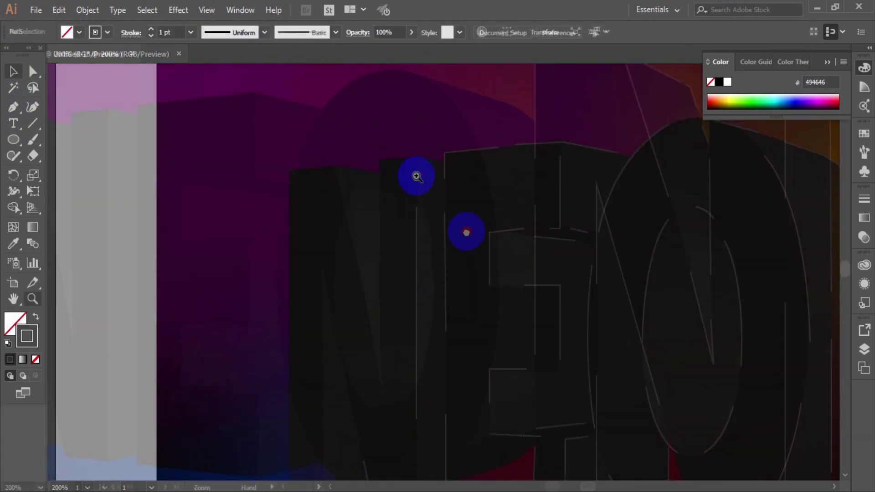
{"action": "left_click", "coordinate": [416, 176]}
{"action": "left_click", "coordinate": [416, 176]}
{"action": "left_click", "coordinate": [416, 176]}
{"action": "left_click", "coordinate": [13, 107]}
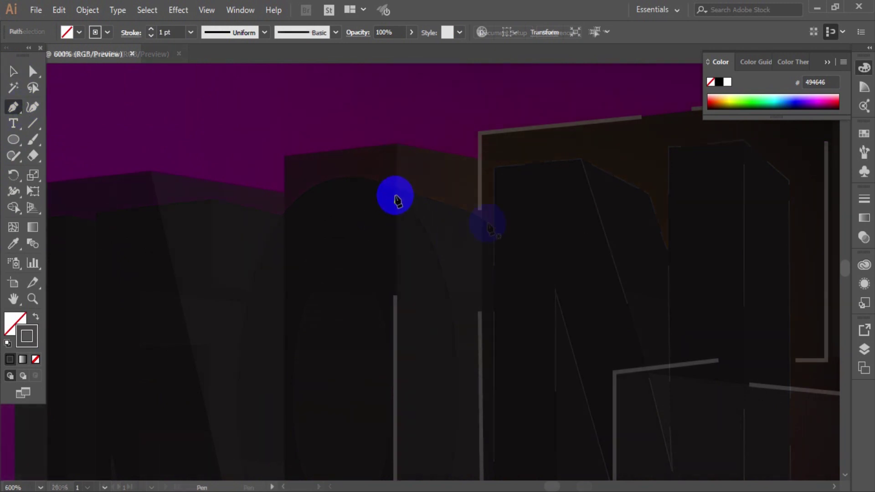
{"action": "left_click", "coordinate": [395, 201]}
{"action": "left_click", "coordinate": [394, 141]}
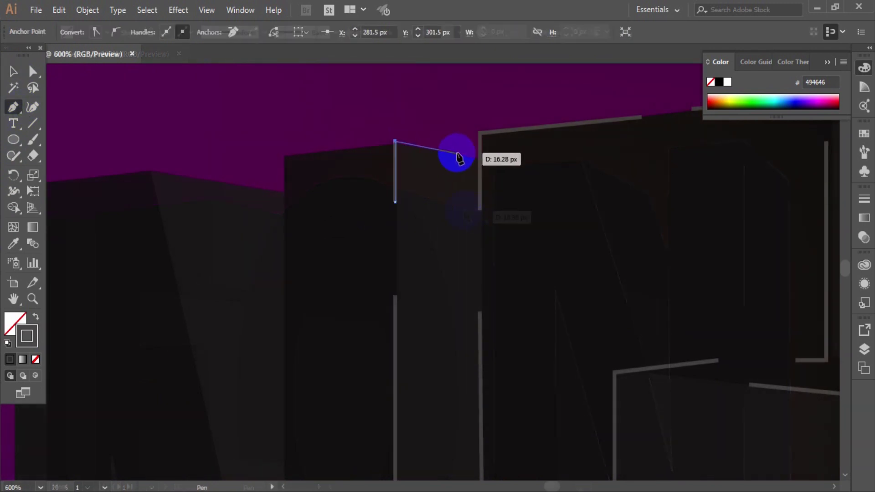
{"action": "left_click", "coordinate": [457, 153]}
{"action": "left_click", "coordinate": [13, 71]}
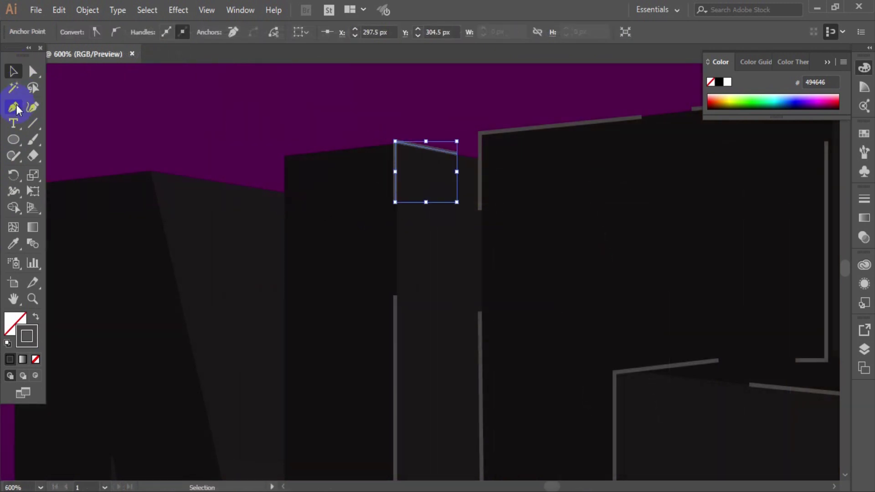
Step: Draw an angled Pen path around the top-left corner of the first N's right stem, continuing partway down its left edge
{"action": "left_click", "coordinate": [13, 106]}
{"action": "left_click", "coordinate": [342, 148]}
{"action": "left_click", "coordinate": [284, 156]}
{"action": "scroll", "coordinate": [285, 156], "scroll_direction": "down", "scroll_amount": 4}
{"action": "left_click", "coordinate": [283, 250]}
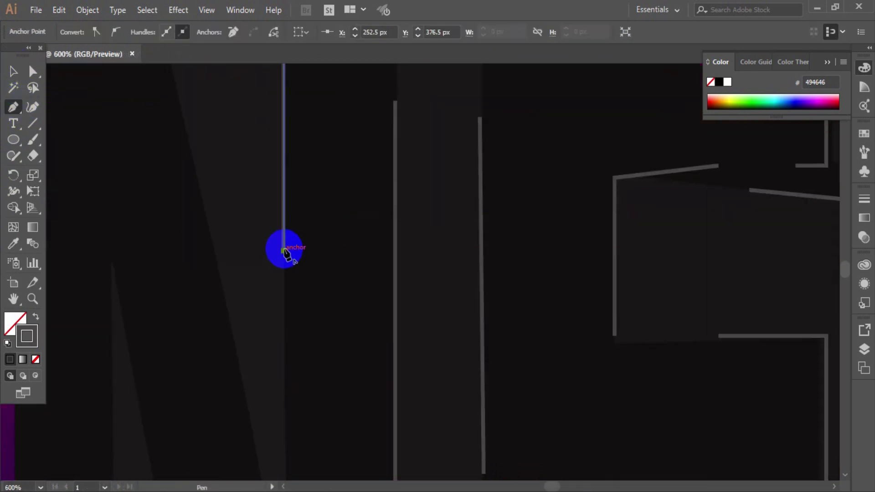
Step: Draw an angled Pen path around the first N's inner V notch, continuing partway up the diagonal's upper edge
{"action": "key", "text": "z"}
{"action": "left_click", "coordinate": [357, 289], "text": "alt"}
{"action": "scroll", "coordinate": [401, 265], "scroll_direction": "down", "scroll_amount": 3}
{"action": "left_click", "coordinate": [416, 253]}
{"action": "key", "text": "p"}
{"action": "left_click", "coordinate": [396, 241], "text": "ctrl"}
{"action": "left_click", "coordinate": [384, 221]}
{"action": "left_click", "coordinate": [388, 354]}
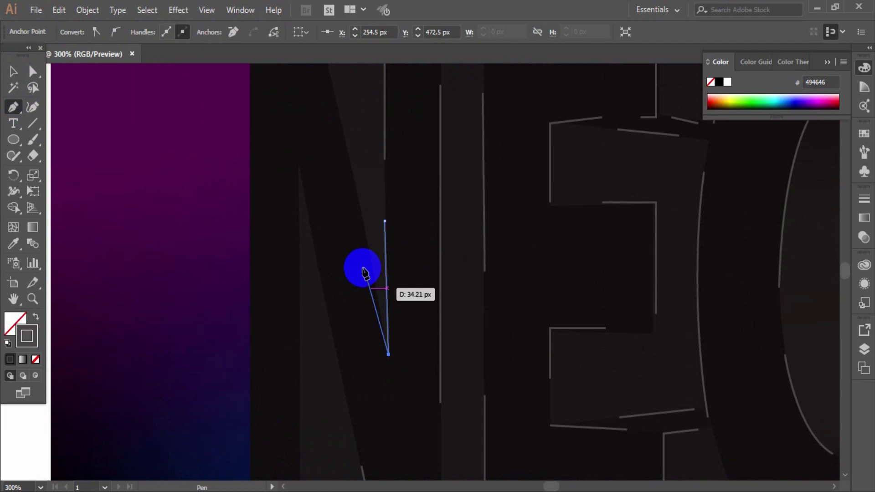
{"action": "left_click", "coordinate": [375, 280]}
{"action": "left_click", "coordinate": [13, 71]}
Step: Draw a short straight Pen path along the middle of the first N's diagonal upper edge
{"action": "left_click", "coordinate": [13, 107]}
{"action": "scroll", "coordinate": [357, 262], "scroll_direction": "up", "scroll_amount": 2}
{"action": "left_click", "coordinate": [357, 259]}
{"action": "left_click", "coordinate": [344, 197]}
{"action": "left_click", "coordinate": [13, 71]}
Step: Draw an angled Pen path around the first N's top corner where the diagonal meets the left stem's top edge
{"action": "left_click", "coordinate": [13, 107]}
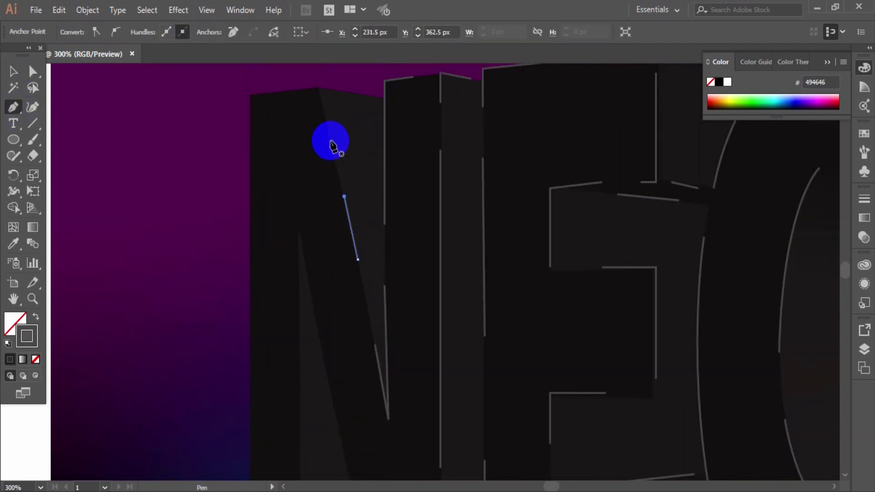
{"action": "left_click", "coordinate": [329, 140]}
{"action": "left_click", "coordinate": [319, 87]}
{"action": "key", "text": "v"}
Step: Draw an angled Pen path around the top-left corner of the first N's left stem, continuing partway down its left edge
{"action": "key", "text": "p"}
{"action": "left_click", "coordinate": [261, 93]}
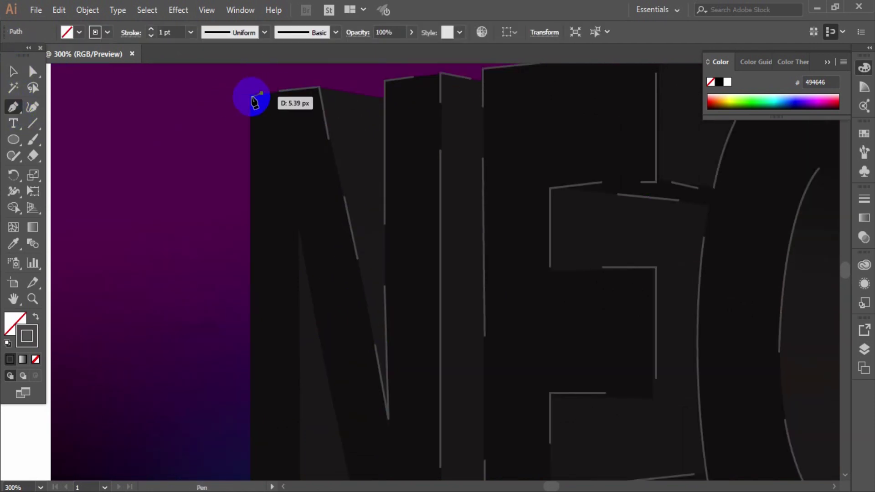
{"action": "left_click", "coordinate": [251, 95]}
{"action": "left_click", "coordinate": [251, 206]}
{"action": "key", "text": "v"}
Step: Draw a straight Pen path along the middle of the first N's outer left edge
{"action": "scroll", "coordinate": [205, 164], "scroll_direction": "down", "scroll_amount": 3}
{"action": "key", "text": "p"}
{"action": "scroll", "coordinate": [250, 138], "scroll_direction": "down", "scroll_amount": 4}
{"action": "left_click", "coordinate": [250, 139]}
{"action": "left_click", "coordinate": [251, 217]}
{"action": "left_click", "coordinate": [14, 80]}
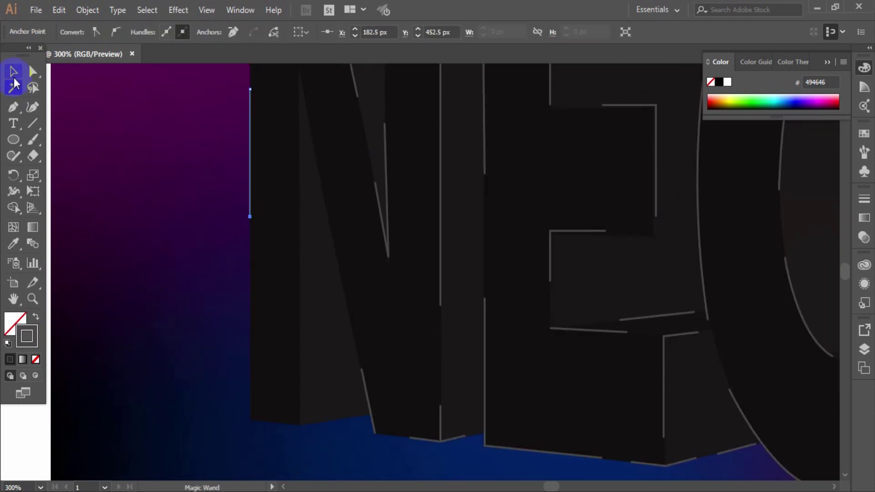
Step: Draw an angled Pen path down the lower left edge of the first N and around the bottom corner of its left stem
{"action": "left_click", "coordinate": [13, 107]}
{"action": "left_click", "coordinate": [251, 266]}
{"action": "scroll", "coordinate": [250, 266], "scroll_direction": "down", "scroll_amount": 6}
{"action": "left_click", "coordinate": [251, 322]}
{"action": "left_click", "coordinate": [287, 327]}
{"action": "key", "text": "v"}
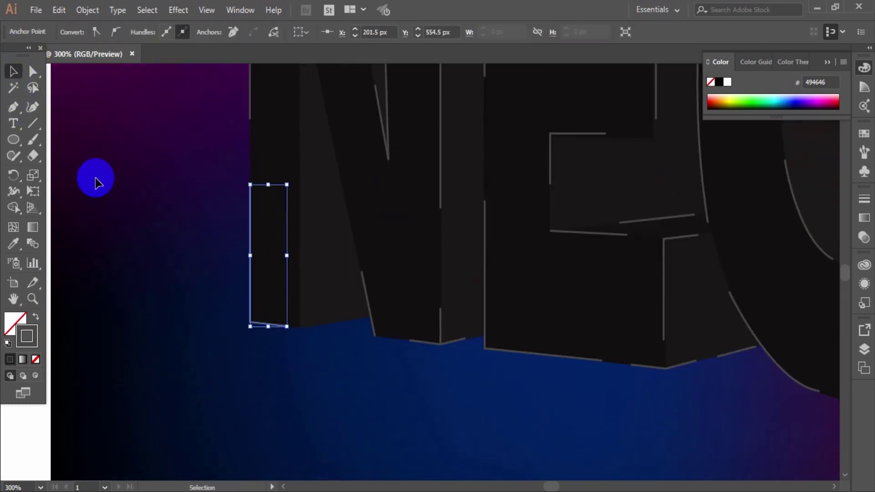
{"action": "left_click", "coordinate": [95, 179]}
Step: Draw a short Pen path along the bottom edge of the side face beside the first N's left stem
{"action": "key", "text": "z"}
{"action": "left_click", "coordinate": [344, 312]}
{"action": "scroll", "coordinate": [343, 312], "scroll_direction": "up", "scroll_amount": 4}
{"action": "key", "text": "p"}
{"action": "left_click", "coordinate": [320, 430]}
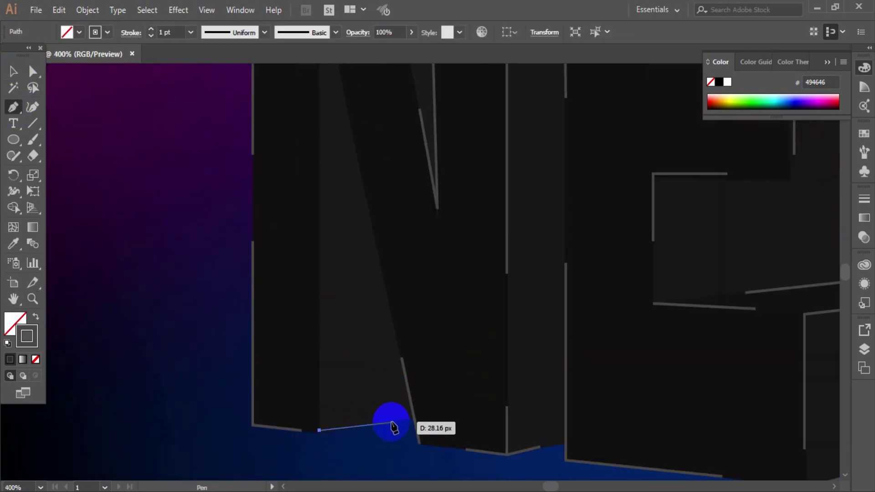
{"action": "left_click", "coordinate": [391, 422]}
{"action": "left_click", "coordinate": [14, 71]}
Step: Draw two separate straight Pen paths up the inner edge of the first N's left stem, from its bottom corner and along its middle
{"action": "left_click", "coordinate": [14, 107]}
{"action": "left_click", "coordinate": [320, 430]}
{"action": "scroll", "coordinate": [197, 234], "scroll_direction": "up", "scroll_amount": 4}
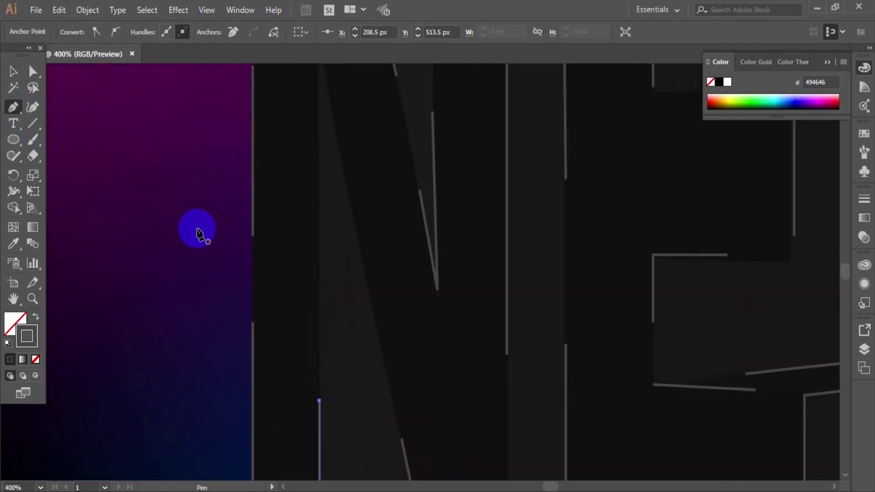
{"action": "left_click", "coordinate": [319, 374]}
{"action": "left_click", "coordinate": [319, 266]}
{"action": "scroll", "coordinate": [319, 267], "scroll_direction": "up", "scroll_amount": 2}
{"action": "left_click", "coordinate": [13, 73]}
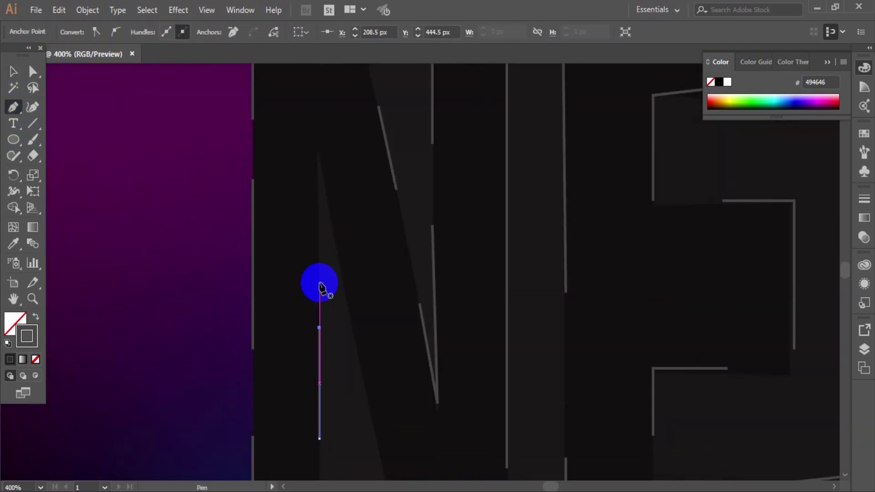
Step: Draw an angled Pen path around the first N's inner apex, where the left stem meets the diagonal's lower edge
{"action": "left_click", "coordinate": [319, 280]}
{"action": "scroll", "coordinate": [319, 255], "scroll_direction": "up", "scroll_amount": 2}
{"action": "left_click", "coordinate": [319, 211]}
{"action": "scroll", "coordinate": [322, 214], "scroll_direction": "down", "scroll_amount": 3}
{"action": "left_click", "coordinate": [334, 211]}
{"action": "left_click", "coordinate": [14, 72]}
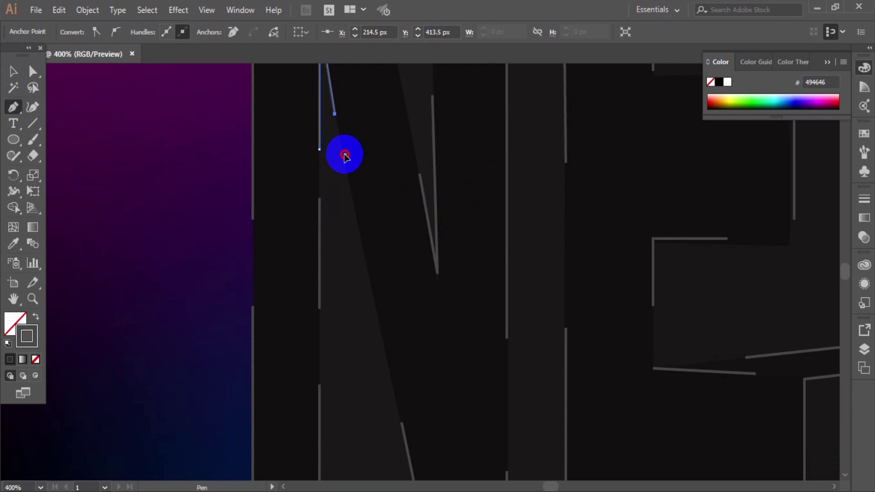
{"action": "left_click", "coordinate": [345, 154], "text": "ctrl"}
Step: Draw a straight Pen path along the upper part of the first N's diagonal lower edge, below the inner apex
{"action": "left_click", "coordinate": [345, 154]}
{"action": "scroll", "coordinate": [345, 154], "scroll_direction": "down", "scroll_amount": 1}
{"action": "left_click", "coordinate": [379, 273]}
Step: Draw a Pen path along the top edge of the first N's extruded side face between the diagonal and the right stem
{"action": "key", "text": "z"}
{"action": "left_click", "coordinate": [424, 283], "text": "alt"}
{"action": "left_click", "coordinate": [383, 101]}
{"action": "left_click", "coordinate": [409, 266]}
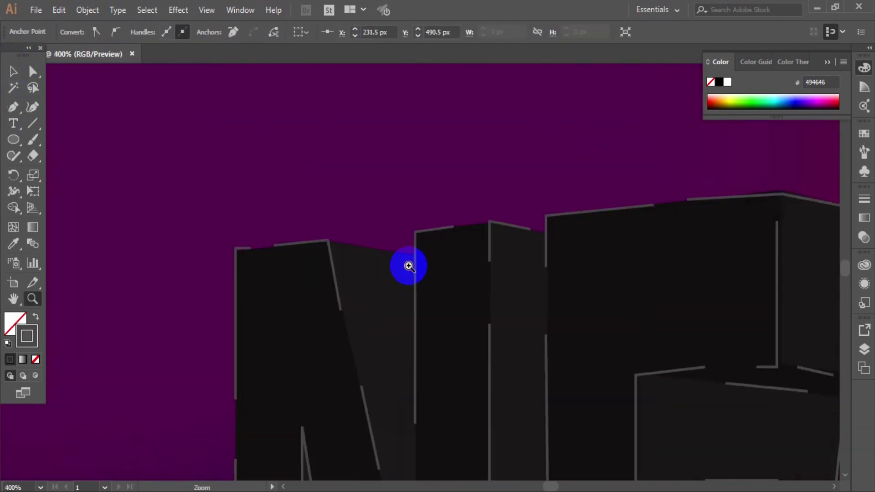
{"action": "left_click", "coordinate": [409, 266]}
{"action": "key", "text": "p"}
{"action": "left_click", "coordinate": [302, 231], "text": "ctrl"}
{"action": "left_click", "coordinate": [300, 232]}
{"action": "left_click", "coordinate": [400, 248]}
{"action": "left_click", "coordinate": [184, 170], "text": "ctrl"}
Step: Select all the traced edge paths on the NEON lettering and apply the thin tapered art brush to them
{"action": "key", "text": "z"}
{"action": "left_click", "coordinate": [526, 328], "text": "alt"}
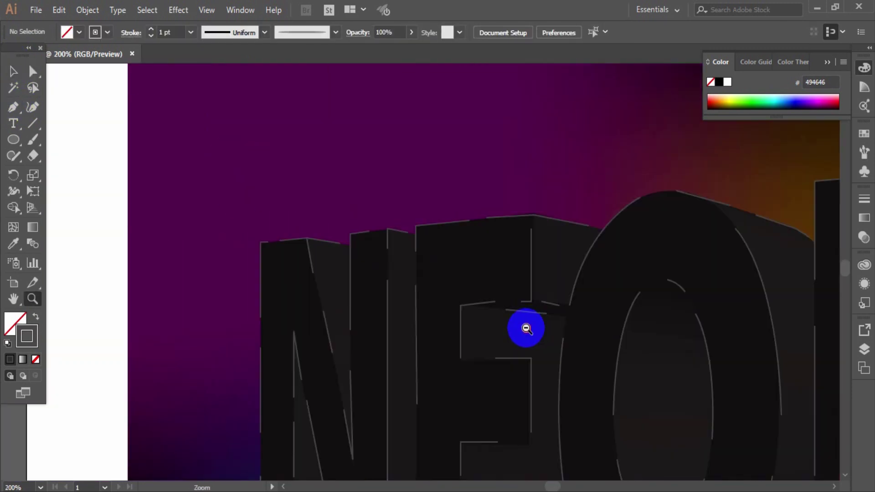
{"action": "left_click", "coordinate": [526, 328], "text": "alt"}
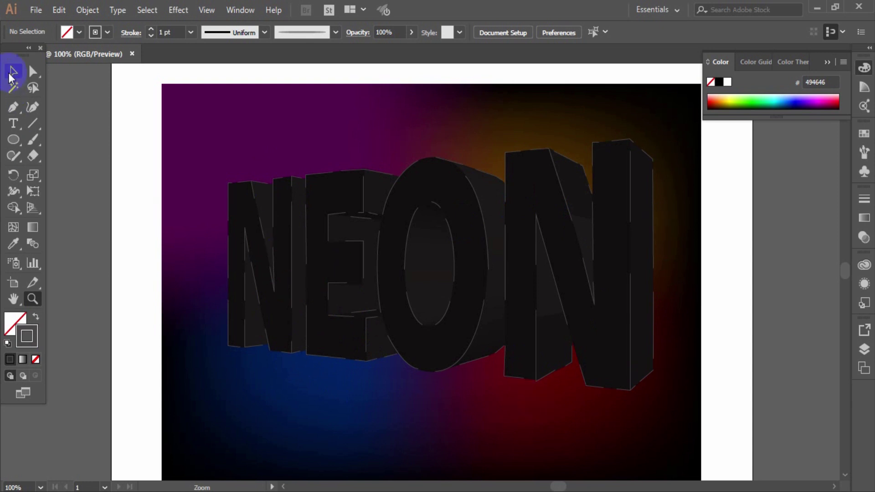
{"action": "left_click", "coordinate": [12, 73]}
{"action": "scroll", "coordinate": [368, 240], "scroll_direction": "down", "scroll_amount": 3}
{"action": "left_click_drag", "start_coordinate": [195, 120], "coordinate": [667, 319]}
{"action": "left_click", "coordinate": [280, 152]}
{"action": "key", "text": "z"}
{"action": "left_click", "coordinate": [503, 219], "text": "alt"}
{"action": "left_click", "coordinate": [15, 71]}
{"action": "left_click_drag", "start_coordinate": [229, 177], "coordinate": [536, 375]}
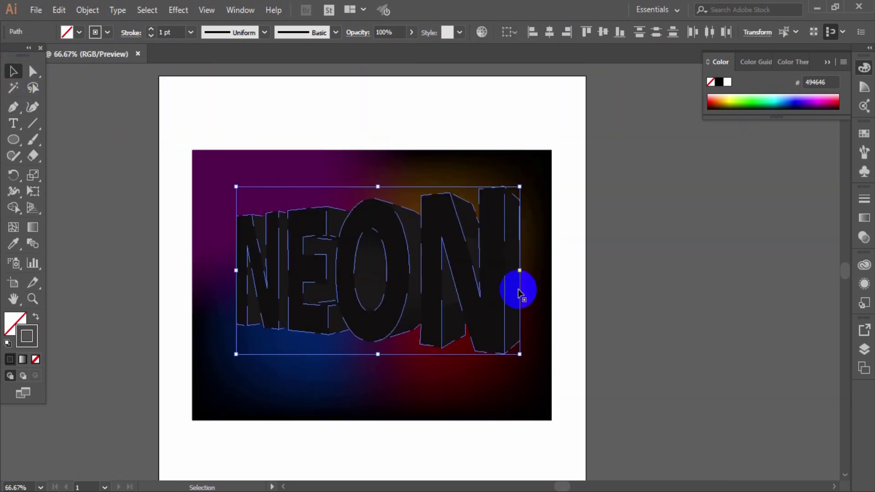
{"action": "left_click", "coordinate": [865, 133]}
{"action": "left_click", "coordinate": [753, 127]}
{"action": "scroll", "coordinate": [766, 169], "scroll_direction": "down", "scroll_amount": 3}
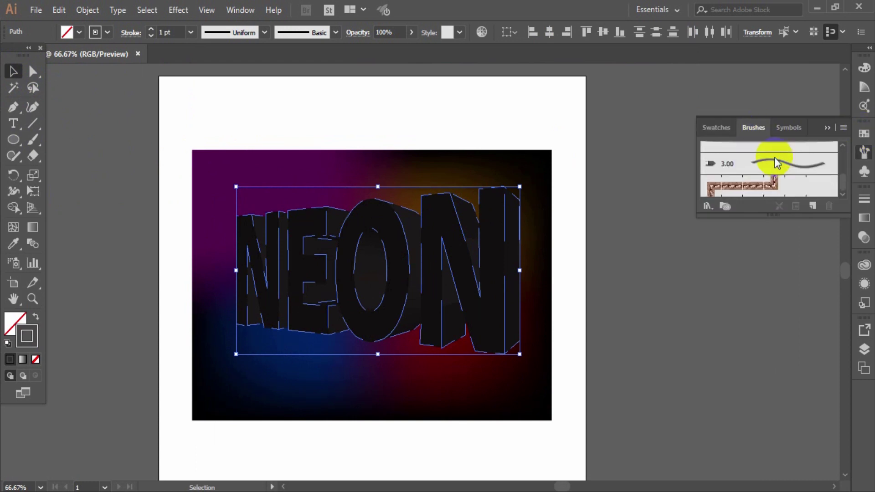
{"action": "left_click", "coordinate": [756, 166]}
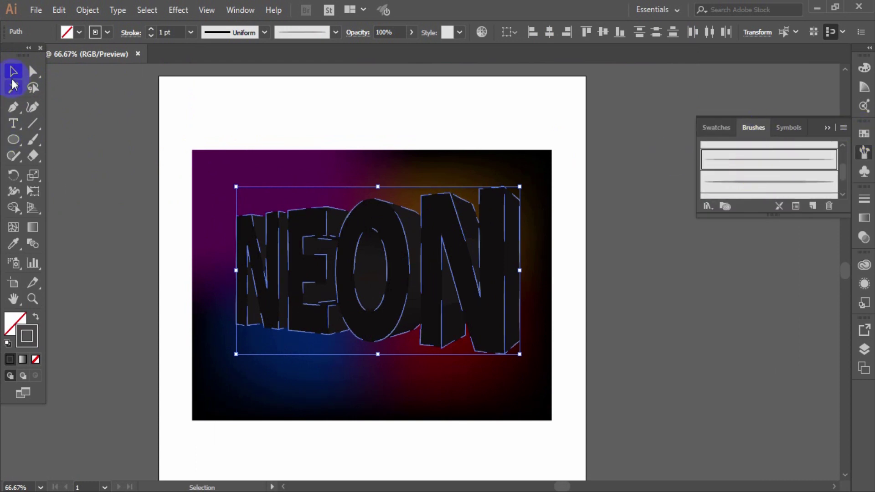
{"action": "key", "text": "ctrl+shift+a"}
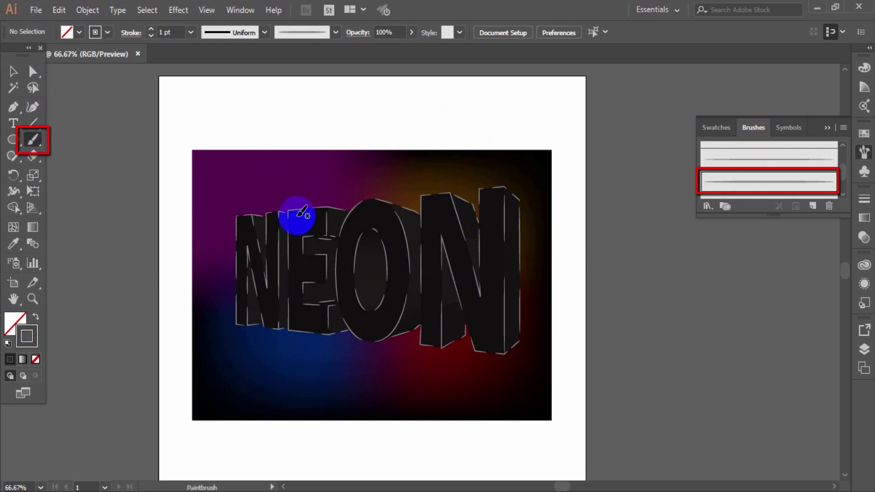
Step: Paint a rough stroke along the first N's top edge with the Paintbrush tool and the thicker tapered art brush
{"action": "key", "text": "z"}
{"action": "left_click", "coordinate": [283, 254]}
{"action": "left_click", "coordinate": [280, 264]}
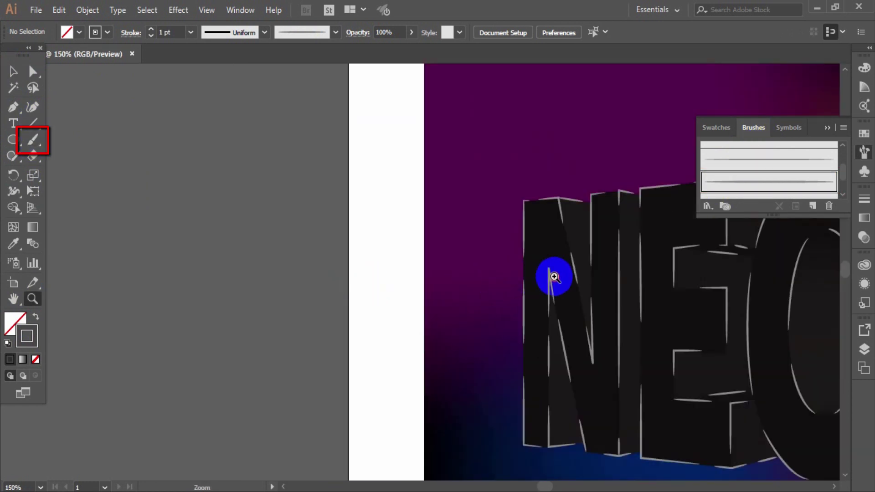
{"action": "left_click", "coordinate": [537, 280]}
{"action": "left_click", "coordinate": [515, 279]}
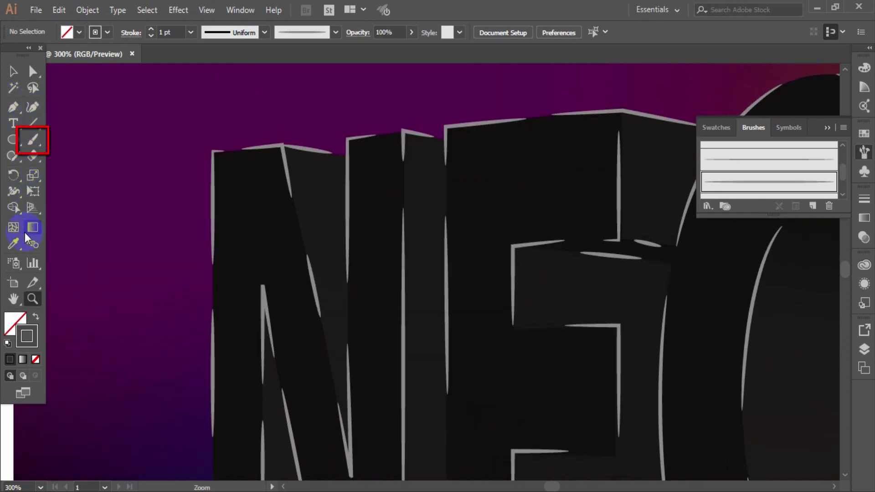
{"action": "left_click", "coordinate": [40, 146]}
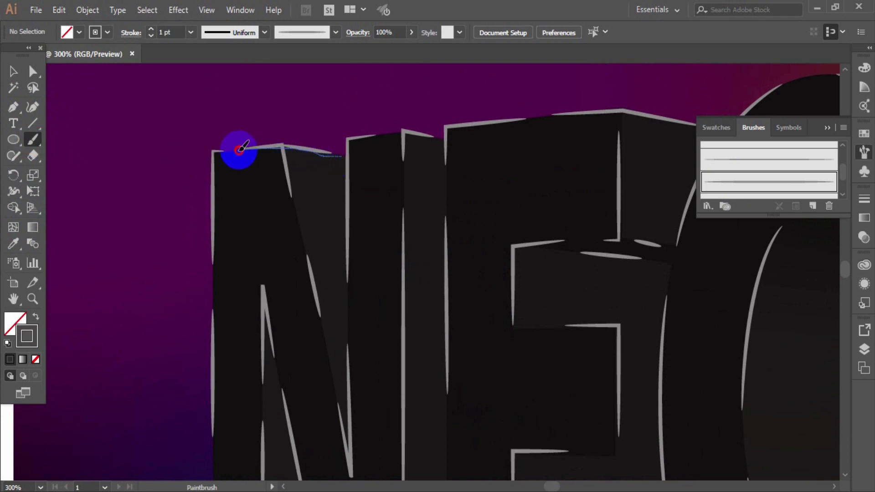
{"action": "left_click_drag", "start_coordinate": [213, 151], "coordinate": [247, 152]}
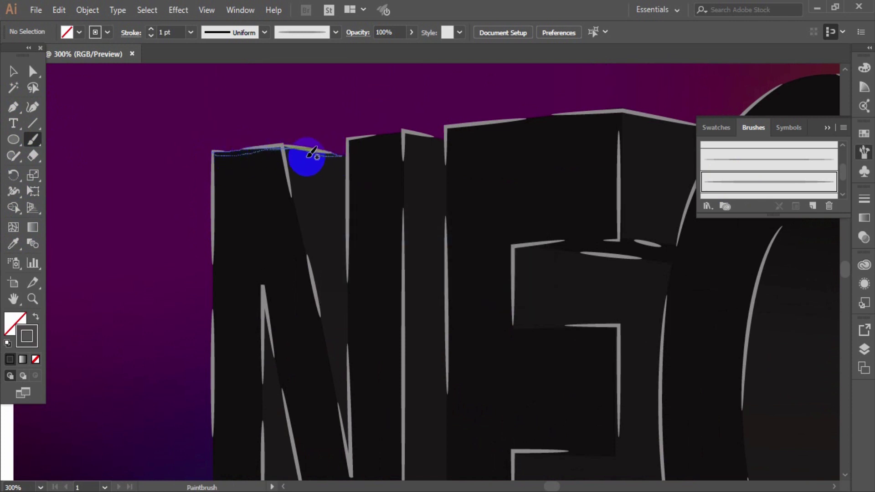
Step: Paint tapered Paintbrush strokes down the first N's diagonal upper edge and along the left, top and front edges of its right stem
{"action": "scroll", "coordinate": [308, 156], "scroll_direction": "down", "scroll_amount": 3}
{"action": "scroll", "coordinate": [303, 158], "scroll_direction": "up", "scroll_amount": 1}
{"action": "left_click_drag", "start_coordinate": [285, 93], "coordinate": [344, 361]}
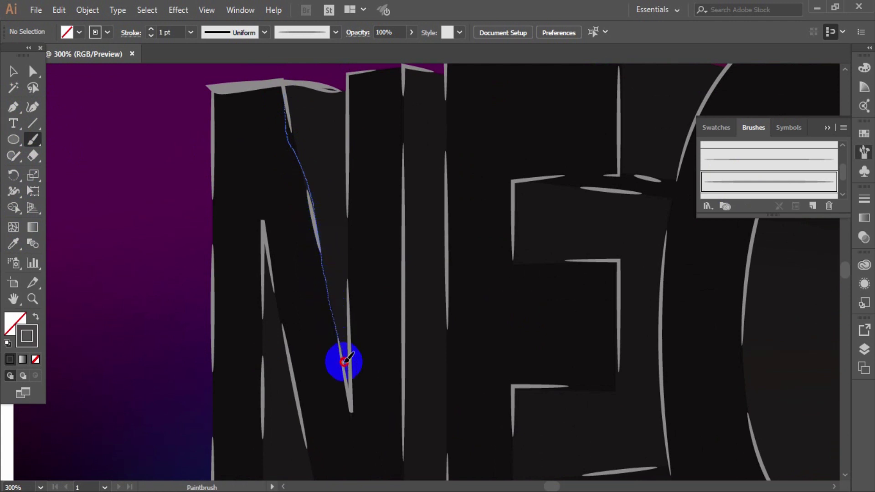
{"action": "mouse_move", "coordinate": [356, 401]}
{"action": "left_mouse_down"}
{"action": "mouse_move", "coordinate": [354, 139]}
{"action": "mouse_move", "coordinate": [417, 112]}
{"action": "mouse_move", "coordinate": [441, 120]}
{"action": "left_mouse_up"}
{"action": "scroll", "coordinate": [357, 388], "scroll_direction": "up", "scroll_amount": 2}
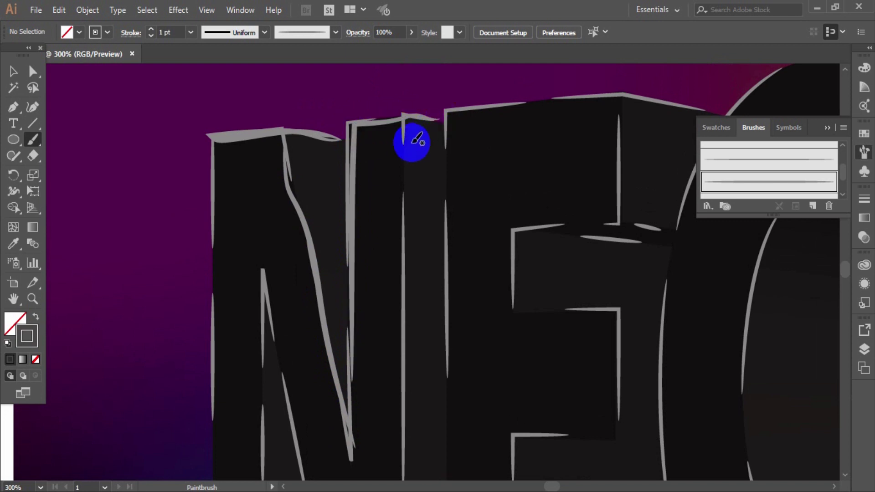
{"action": "left_click_drag", "start_coordinate": [407, 146], "coordinate": [404, 313]}
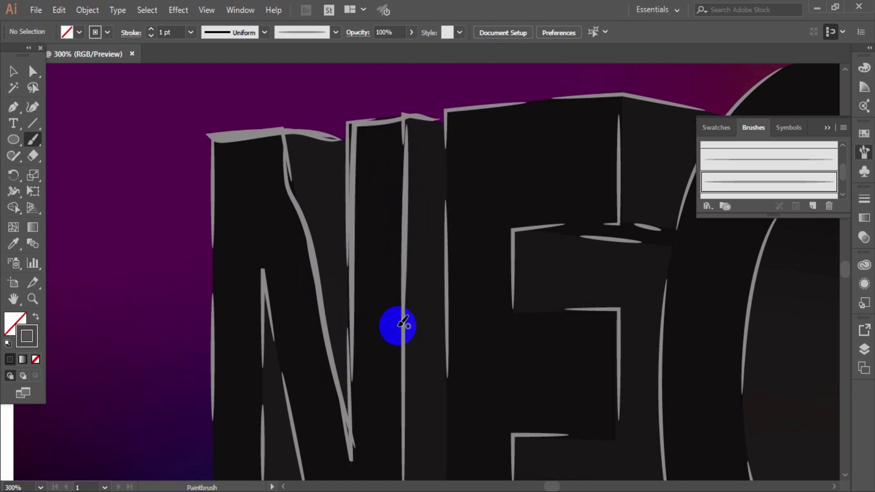
{"action": "scroll", "coordinate": [401, 325], "scroll_direction": "down", "scroll_amount": 5}
{"action": "mouse_move", "coordinate": [404, 194]}
{"action": "left_mouse_down"}
{"action": "mouse_move", "coordinate": [401, 397]}
{"action": "mouse_move", "coordinate": [429, 392]}
{"action": "left_mouse_up"}
Step: Paint tapered Paintbrush strokes along the first N's diagonal lower edge, inner apex and outer left edge, and on the E's left edge
{"action": "left_click_drag", "start_coordinate": [337, 391], "coordinate": [283, 130]}
{"action": "scroll", "coordinate": [291, 246], "scroll_direction": "up", "scroll_amount": 4}
{"action": "mouse_move", "coordinate": [283, 243]}
{"action": "left_mouse_down"}
{"action": "mouse_move", "coordinate": [265, 263]}
{"action": "mouse_move", "coordinate": [257, 396]}
{"action": "mouse_move", "coordinate": [264, 351]}
{"action": "mouse_move", "coordinate": [209, 173]}
{"action": "mouse_move", "coordinate": [213, 145]}
{"action": "left_mouse_up"}
{"action": "scroll", "coordinate": [259, 305], "scroll_direction": "down", "scroll_amount": 5}
{"action": "scroll", "coordinate": [213, 196], "scroll_direction": "up", "scroll_amount": 2}
{"action": "left_click_drag", "start_coordinate": [212, 259], "coordinate": [217, 156]}
{"action": "scroll", "coordinate": [216, 142], "scroll_direction": "up", "scroll_amount": 4}
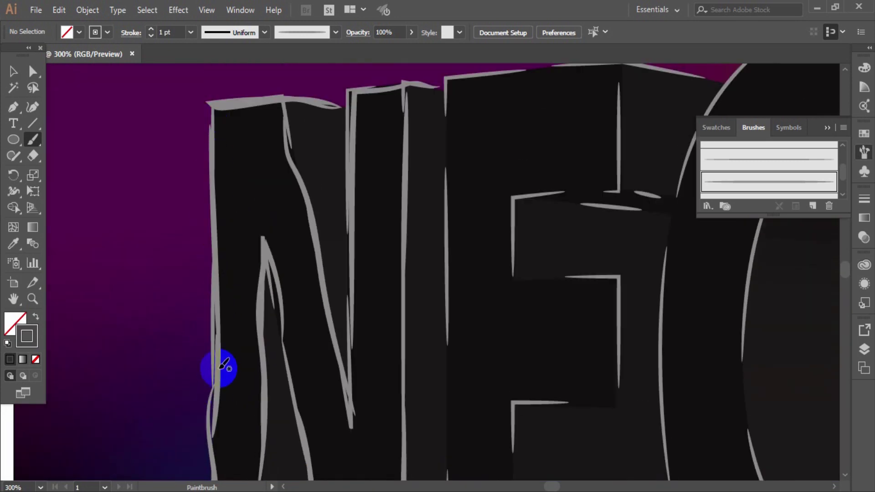
{"action": "scroll", "coordinate": [225, 365], "scroll_direction": "up", "scroll_amount": 3}
{"action": "left_click_drag", "start_coordinate": [434, 136], "coordinate": [447, 233]}
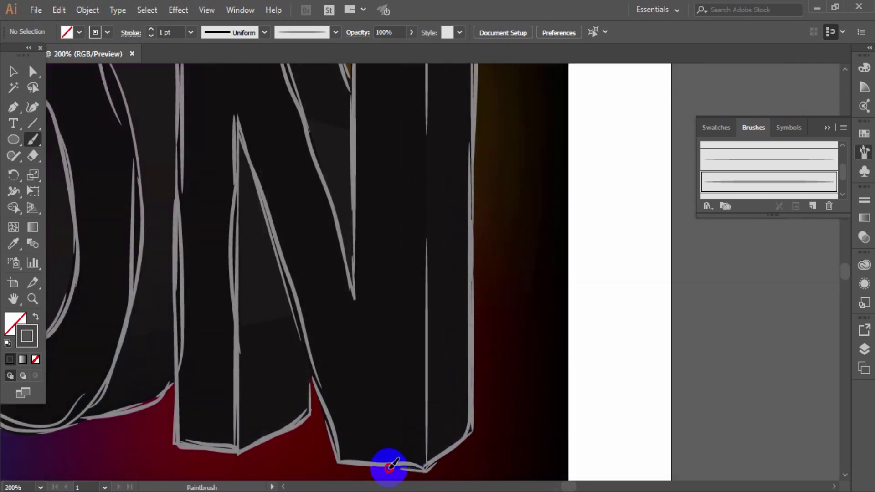
Step: Paint extra tapered Paintbrush strokes along the last N's stem edges, including the vertical front edge of its right stem
{"action": "scroll", "coordinate": [385, 309], "scroll_direction": "up", "scroll_amount": 4}
{"action": "left_click_drag", "start_coordinate": [358, 107], "coordinate": [357, 371]}
{"action": "scroll", "coordinate": [371, 254], "scroll_direction": "down", "scroll_amount": 4}
{"action": "left_click_drag", "start_coordinate": [233, 272], "coordinate": [230, 375]}
{"action": "left_click_drag", "start_coordinate": [184, 304], "coordinate": [185, 323]}
{"action": "scroll", "coordinate": [192, 309], "scroll_direction": "down", "scroll_amount": 2}
{"action": "scroll", "coordinate": [424, 314], "scroll_direction": "up", "scroll_amount": 6}
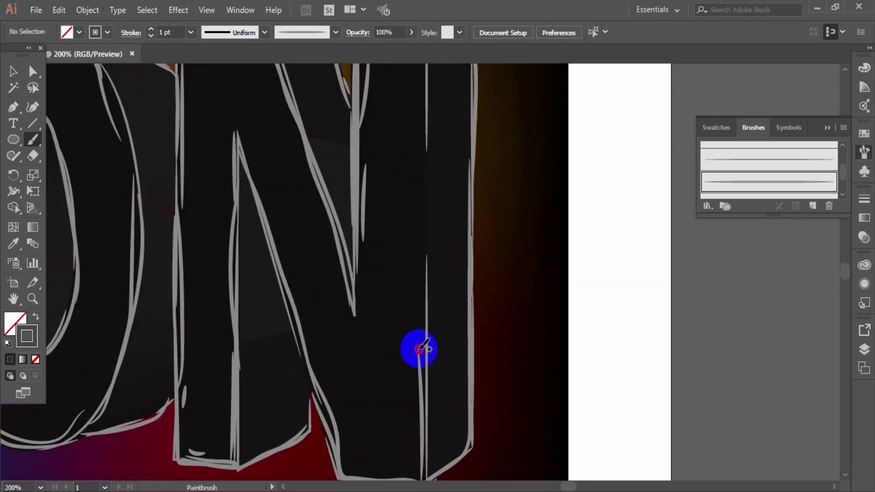
{"action": "scroll", "coordinate": [426, 391], "scroll_direction": "up", "scroll_amount": 10}
{"action": "left_click_drag", "start_coordinate": [426, 391], "coordinate": [426, 161]}
{"action": "scroll", "coordinate": [412, 360], "scroll_direction": "down", "scroll_amount": 10}
Step: Examine the brushed outlines across the whole NEON lettering and up close on the last N
{"action": "key", "text": "z"}
{"action": "left_click", "coordinate": [427, 364], "text": "alt"}
{"action": "left_click", "coordinate": [427, 365], "text": "alt"}
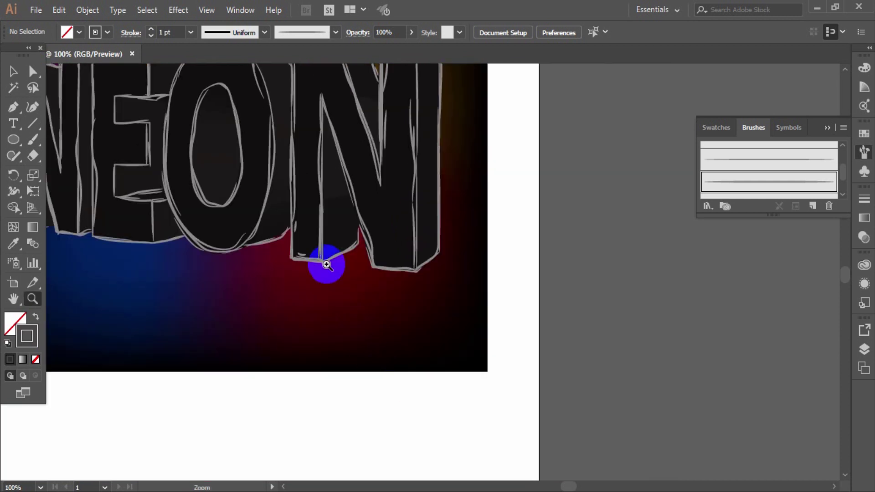
{"action": "left_click", "coordinate": [326, 264]}
{"action": "left_click", "coordinate": [328, 274], "text": "alt"}
{"action": "left_click", "coordinate": [328, 256], "text": "alt"}
{"action": "left_click", "coordinate": [529, 211]}
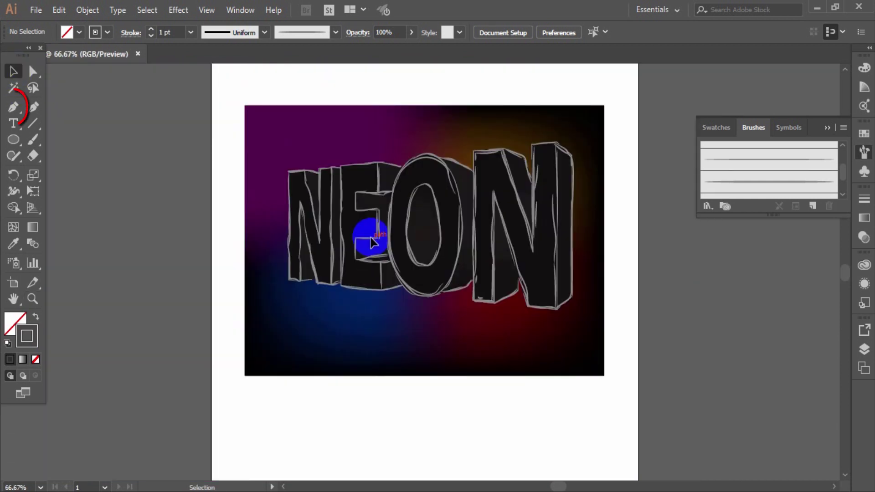
{"action": "key", "text": "z"}
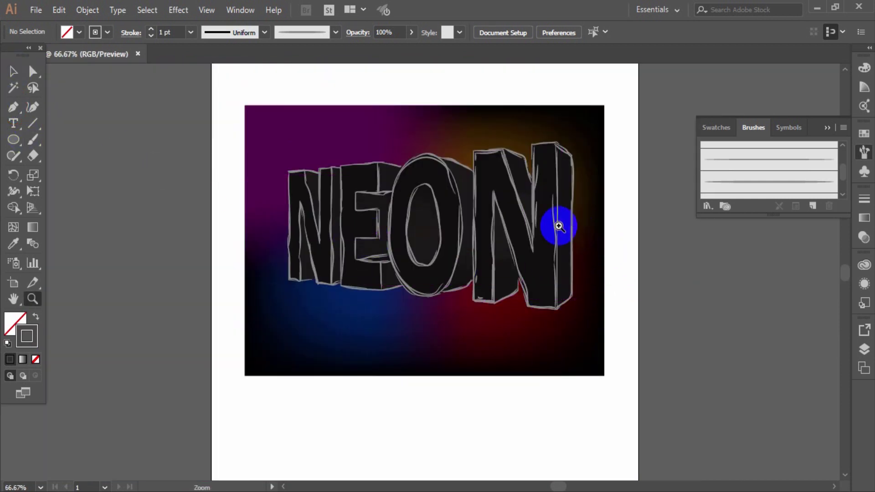
{"action": "left_click", "coordinate": [557, 225]}
{"action": "left_click", "coordinate": [422, 242]}
{"action": "left_click", "coordinate": [444, 222]}
{"action": "scroll", "coordinate": [451, 231], "scroll_direction": "up", "scroll_amount": 4}
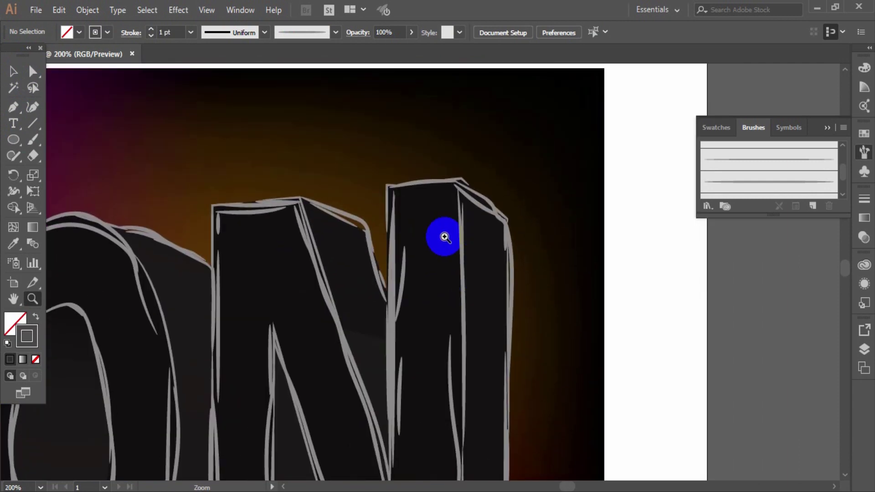
{"action": "left_click", "coordinate": [445, 237]}
{"action": "scroll", "coordinate": [459, 249], "scroll_direction": "down", "scroll_amount": 4}
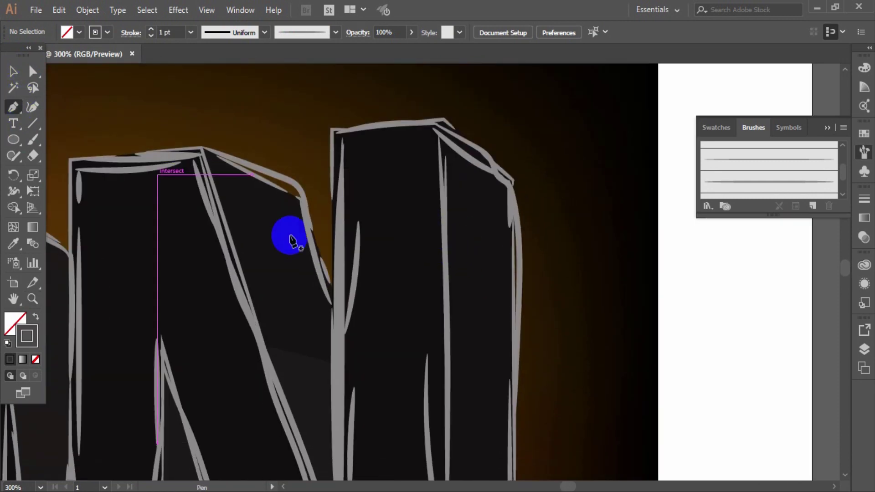
Step: Trace the last N's front face with the Pen tool down its right edge, along the diagonal and around the left stem's foot
{"action": "left_click", "coordinate": [421, 252], "text": "alt"}
{"action": "left_click", "coordinate": [418, 256], "text": "alt"}
{"action": "scroll", "coordinate": [418, 256], "scroll_direction": "down", "scroll_amount": 5}
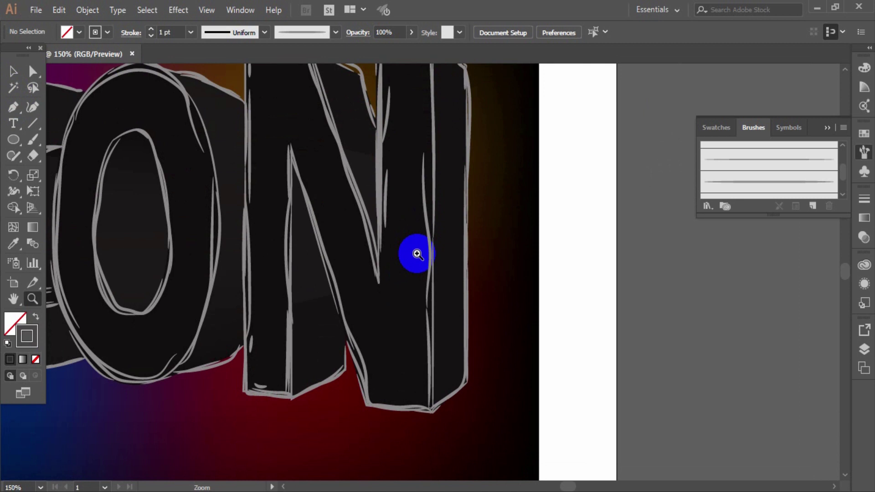
{"action": "scroll", "coordinate": [401, 252], "scroll_direction": "up", "scroll_amount": 1}
{"action": "key", "text": "p"}
{"action": "left_click", "coordinate": [428, 74]}
{"action": "scroll", "coordinate": [426, 273], "scroll_direction": "down", "scroll_amount": 2}
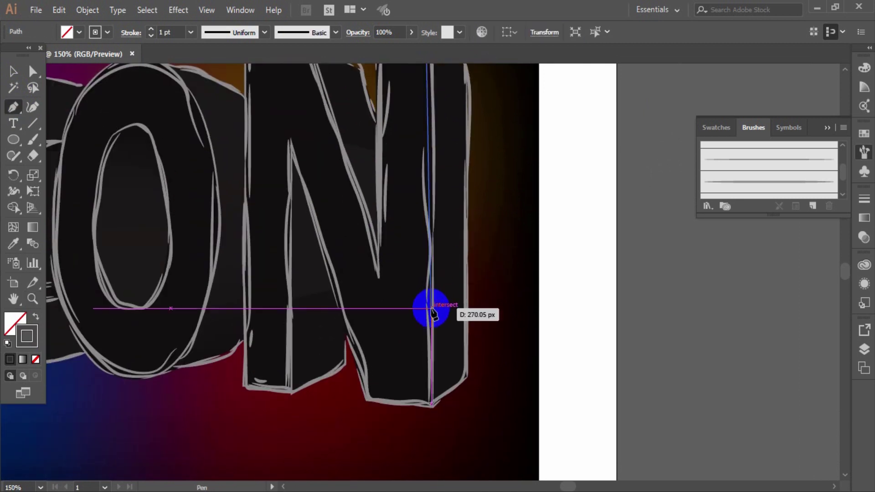
{"action": "left_click", "coordinate": [428, 400]}
{"action": "left_click", "coordinate": [370, 398]}
{"action": "left_click", "coordinate": [287, 136]}
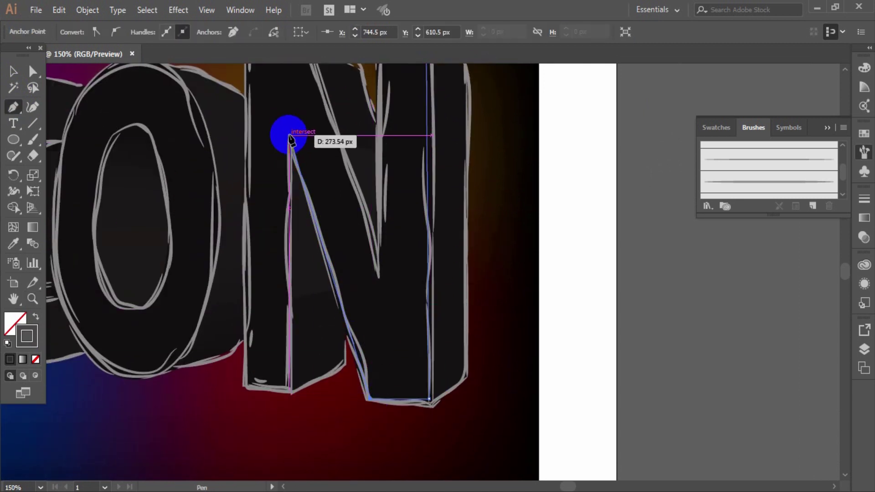
{"action": "left_click", "coordinate": [287, 388]}
{"action": "left_click", "coordinate": [247, 385]}
Step: Close the last N's face outline up its left edge, down into the inner notch and across the right stem's top edge
{"action": "scroll", "coordinate": [249, 228], "scroll_direction": "up", "scroll_amount": 2}
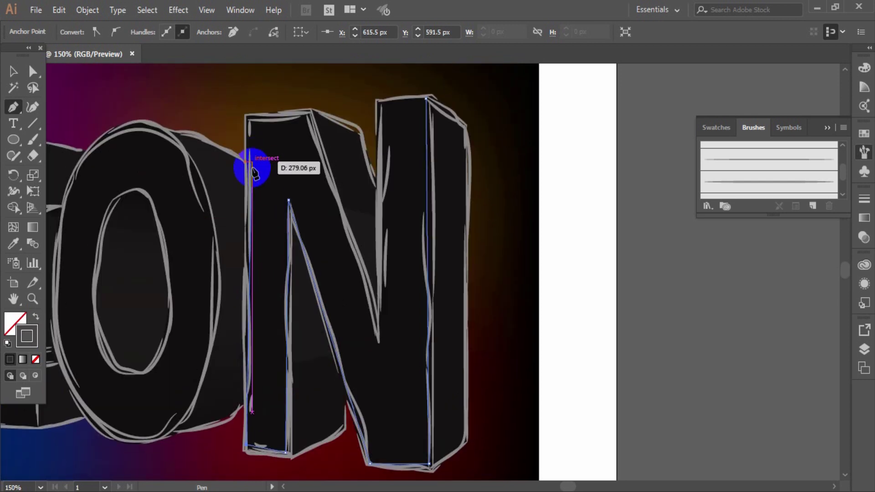
{"action": "left_click", "coordinate": [246, 119]}
{"action": "left_click", "coordinate": [308, 114]}
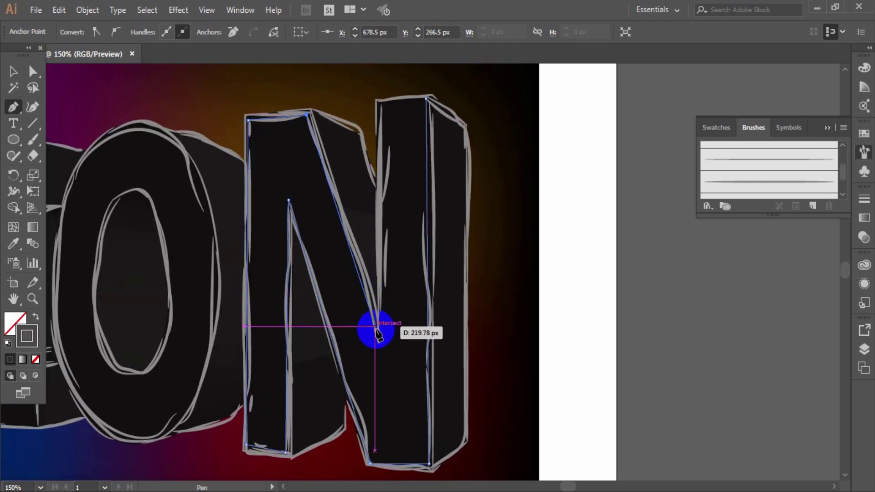
{"action": "left_click", "coordinate": [377, 342]}
{"action": "left_click", "coordinate": [378, 102]}
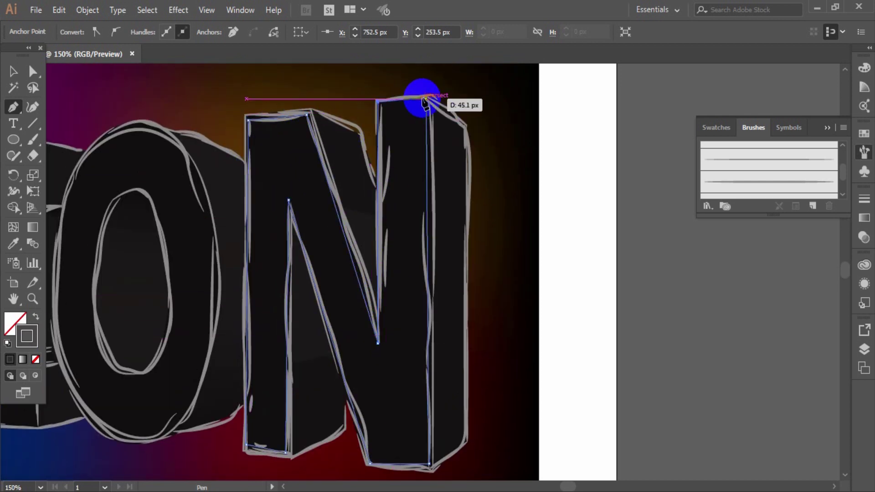
{"action": "left_click", "coordinate": [425, 98]}
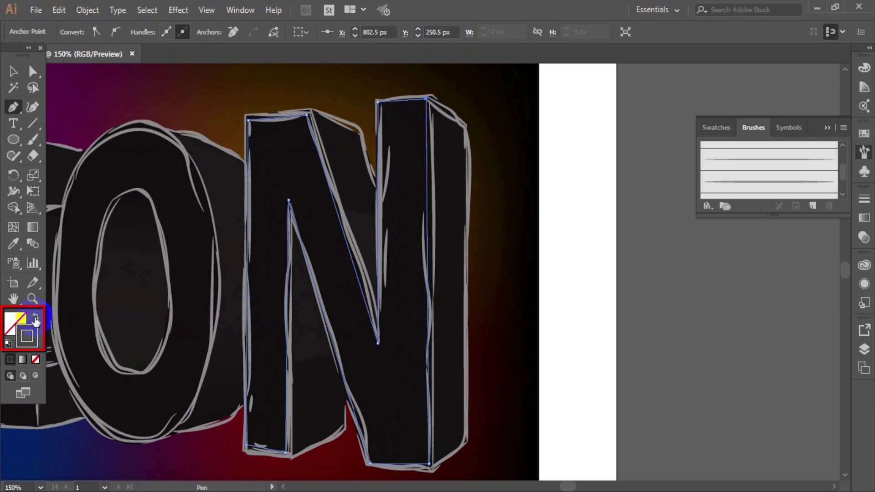
Step: Fill the traced last N face with light gray 999696 and no stroke, and deselect it
{"action": "double_click", "coordinate": [36, 329]}
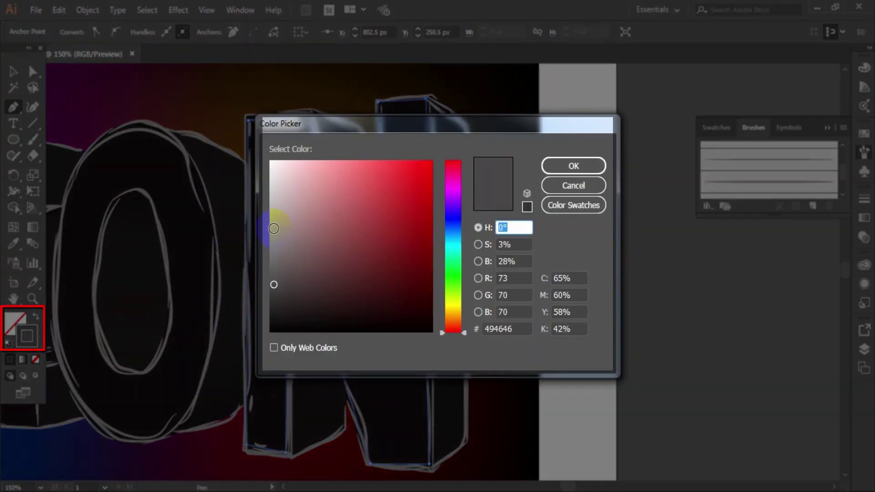
{"action": "left_click", "coordinate": [273, 228]}
{"action": "left_click", "coordinate": [573, 166]}
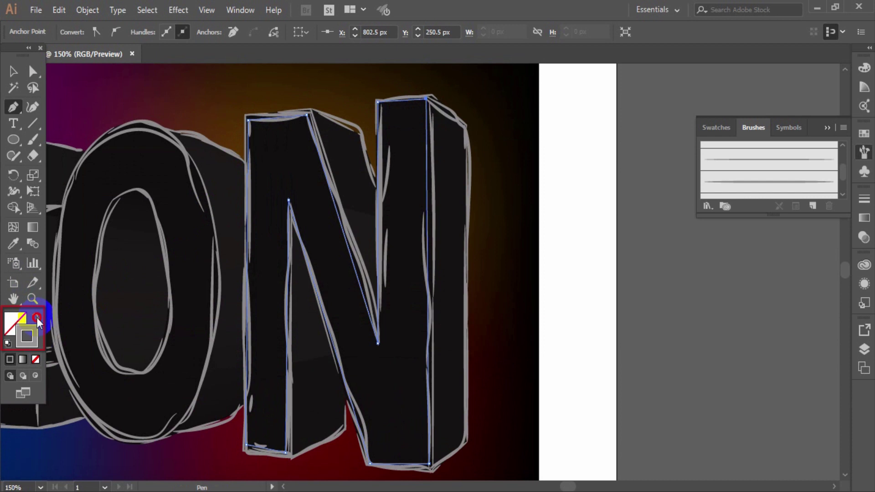
{"action": "left_click", "coordinate": [36, 318]}
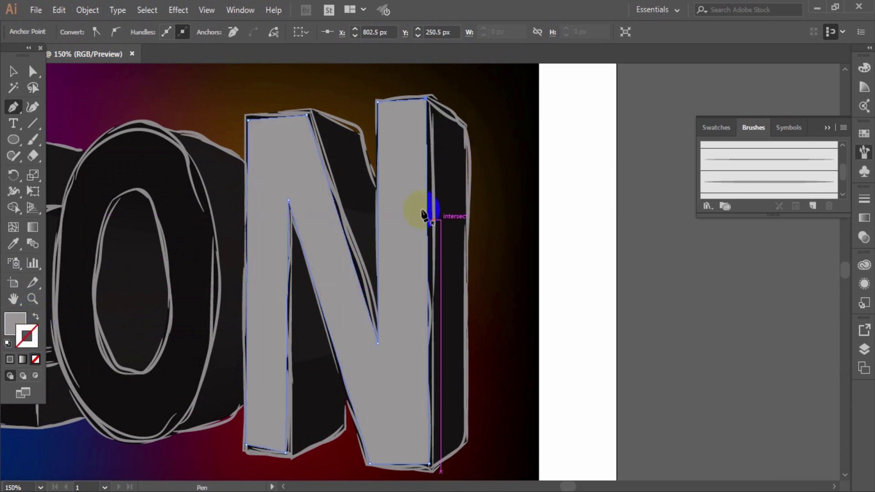
{"action": "left_click", "coordinate": [430, 286]}
{"action": "left_click", "coordinate": [9, 68]}
{"action": "left_click", "coordinate": [442, 210]}
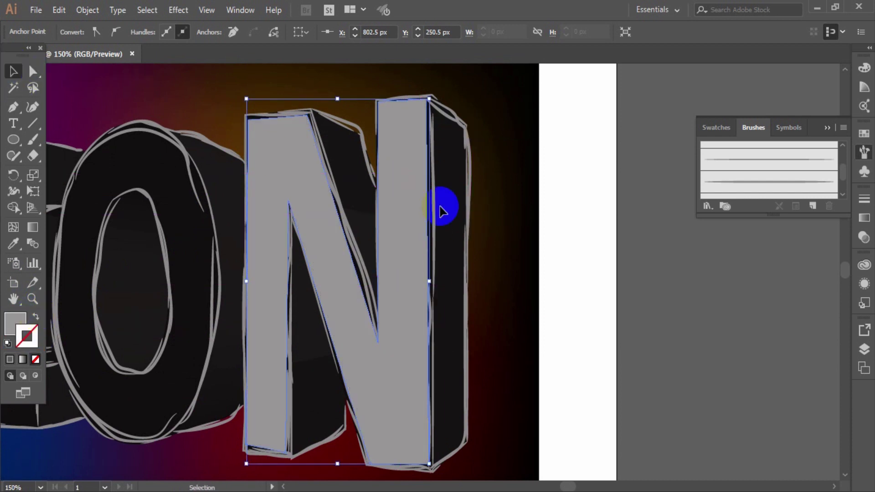
{"action": "left_click", "coordinate": [648, 239]}
{"action": "left_click", "coordinate": [294, 173]}
{"action": "left_click", "coordinate": [733, 310]}
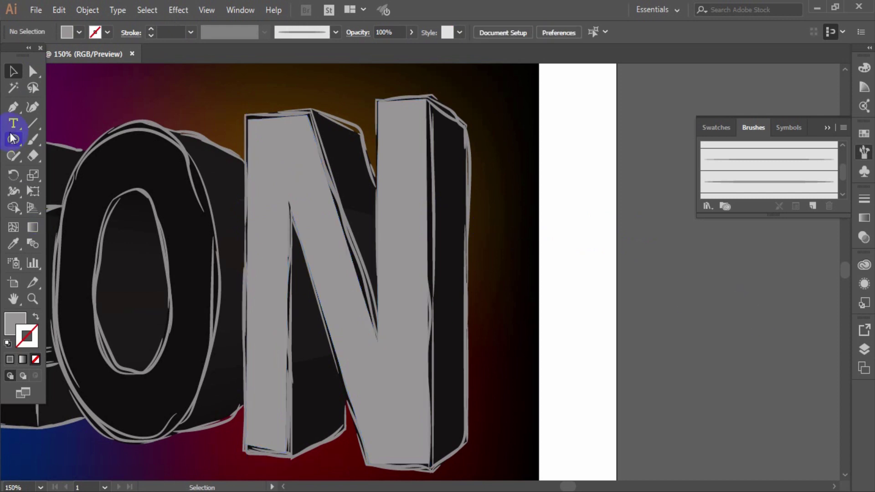
Step: Trace the O's face with curved Pen segments and fill it light gray, leaving its inner opening cut out
{"action": "left_click", "coordinate": [36, 320]}
{"action": "left_click_drag", "start_coordinate": [140, 209], "coordinate": [445, 176]}
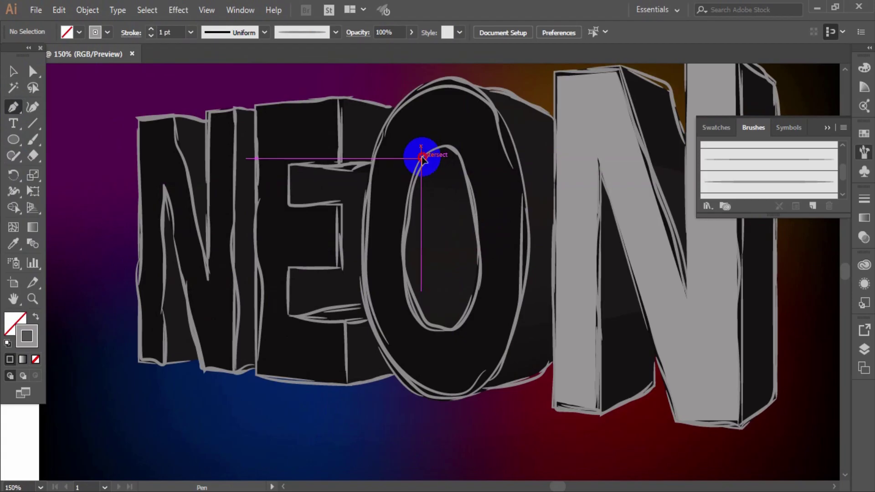
{"action": "left_click", "coordinate": [422, 157]}
{"action": "left_click_drag", "start_coordinate": [427, 327], "coordinate": [481, 387]}
{"action": "left_click", "coordinate": [427, 327]}
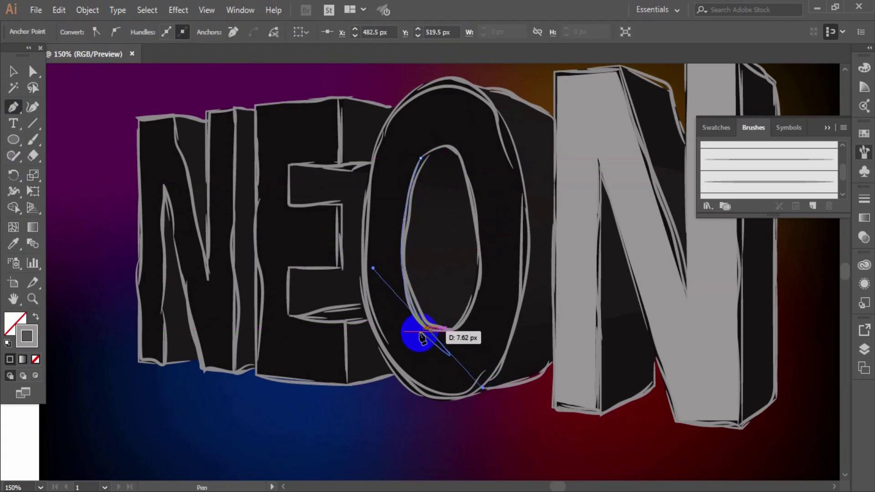
{"action": "left_click_drag", "start_coordinate": [474, 201], "coordinate": [458, 102]}
{"action": "scroll", "coordinate": [454, 169], "scroll_direction": "up", "scroll_amount": 4}
{"action": "scroll", "coordinate": [456, 178], "scroll_direction": "down", "scroll_amount": 2}
{"action": "left_click", "coordinate": [475, 271]}
{"action": "left_click_drag", "start_coordinate": [448, 217], "coordinate": [415, 237]}
{"action": "left_click", "coordinate": [449, 217]}
{"action": "left_click", "coordinate": [14, 72]}
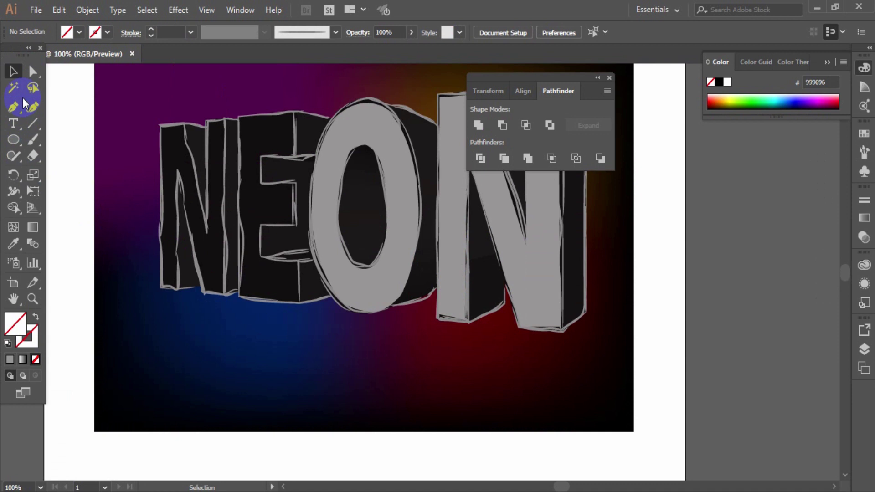
Step: Trace the E's front face with the Pen tool along its upper arm's end, upper notch and middle arm's end
{"action": "scroll", "coordinate": [324, 165], "scroll_direction": "up", "scroll_amount": 2}
{"action": "left_click", "coordinate": [294, 160]}
{"action": "left_click", "coordinate": [294, 205]}
{"action": "left_click", "coordinate": [260, 203]}
{"action": "left_click", "coordinate": [260, 231]}
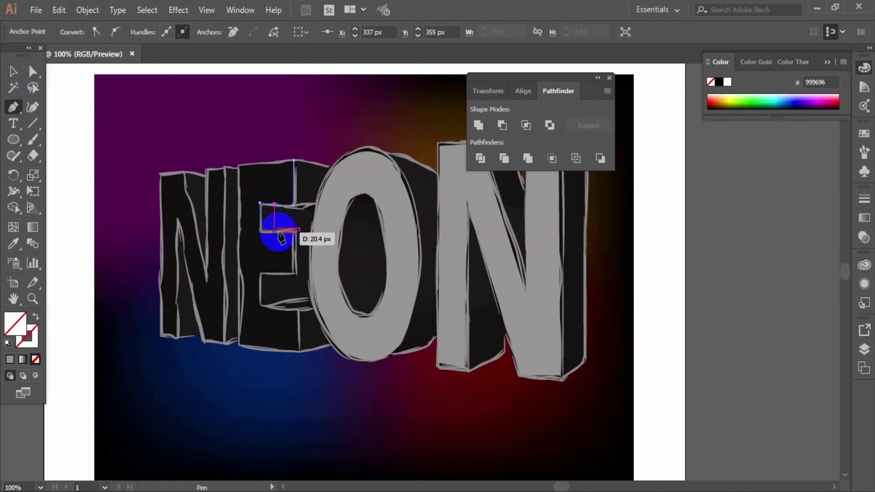
{"action": "left_click", "coordinate": [292, 232]}
{"action": "left_click", "coordinate": [291, 270]}
Step: Close the E's face outline around its lower notch, bottom arm, left and top edges, and fill it light gray
{"action": "left_click", "coordinate": [260, 272]}
{"action": "left_click", "coordinate": [261, 304]}
{"action": "left_click", "coordinate": [298, 312]}
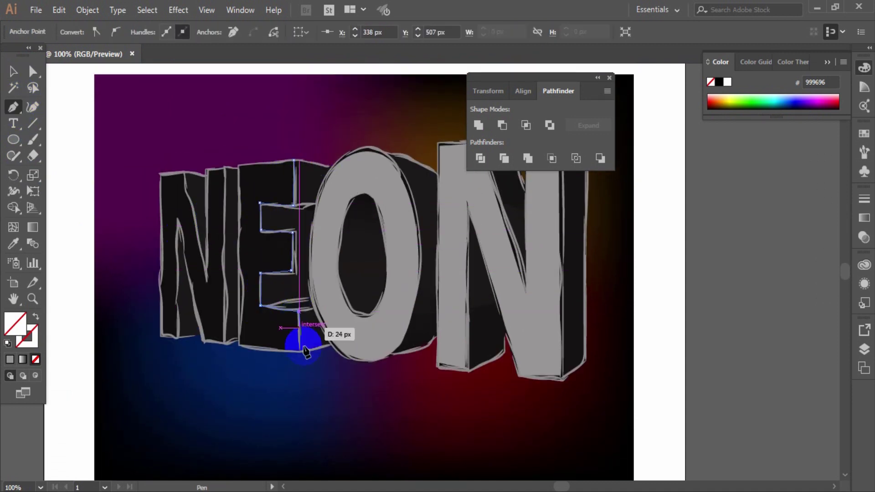
{"action": "left_click", "coordinate": [240, 346]}
{"action": "left_click", "coordinate": [236, 166]}
{"action": "left_click", "coordinate": [293, 160]}
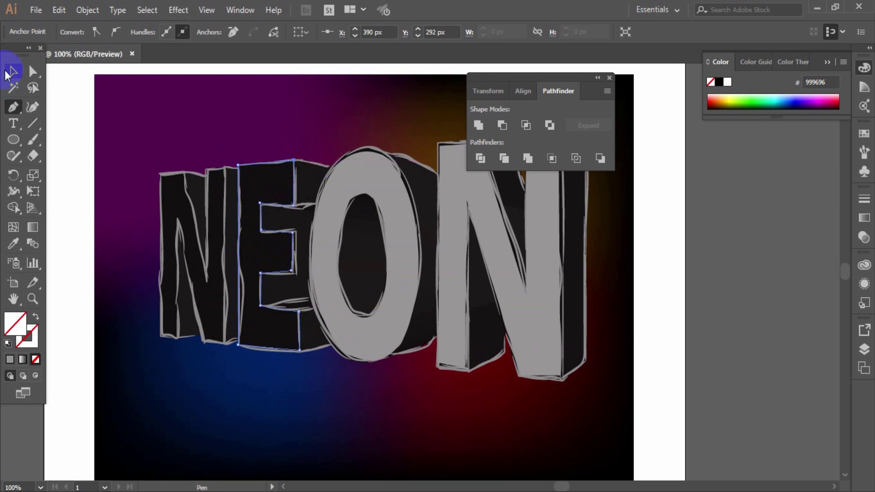
{"action": "left_click", "coordinate": [403, 203]}
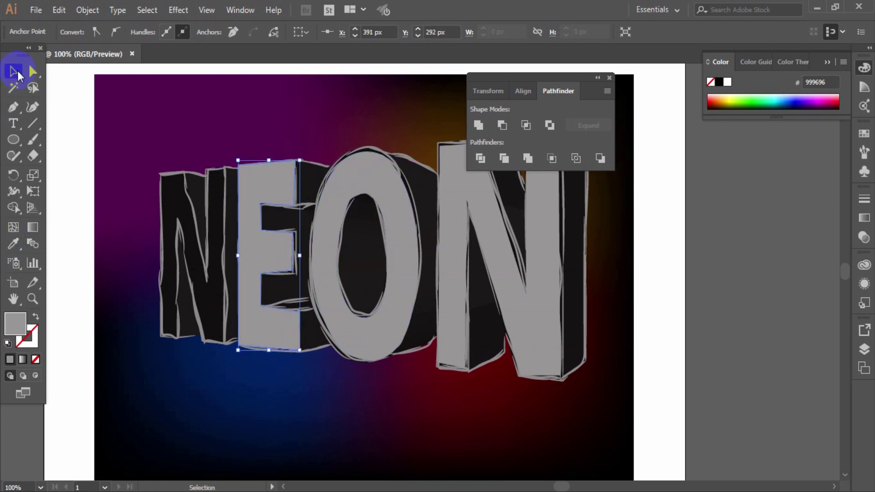
Step: Trace the first N's front face as a closed Pen path and fill it light gray without a stroke
{"action": "left_click", "coordinate": [206, 192]}
{"action": "left_click", "coordinate": [257, 194]}
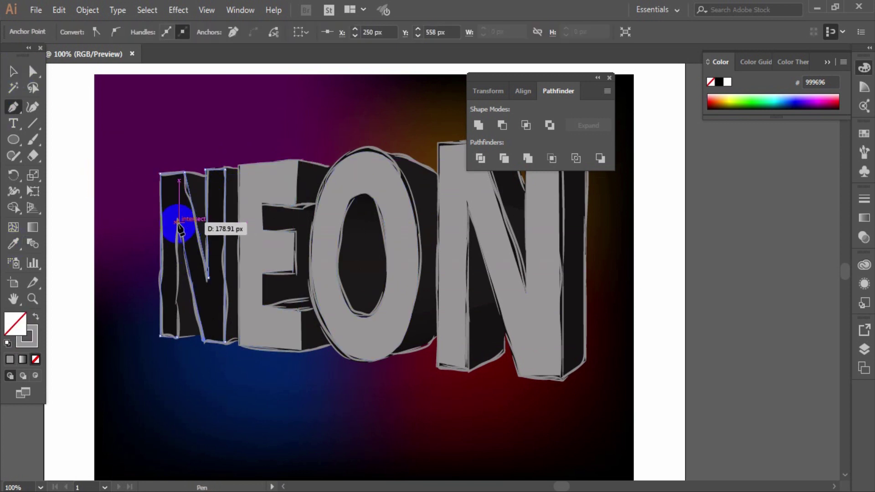
{"action": "left_click", "coordinate": [178, 222]}
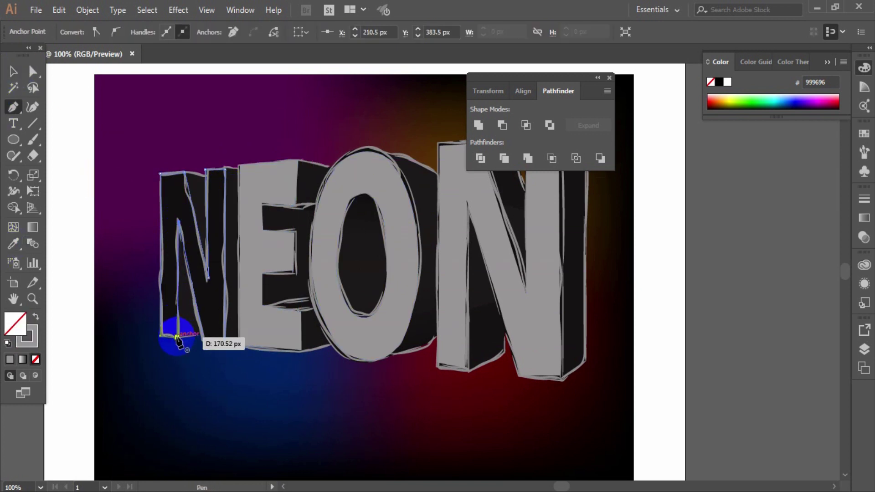
{"action": "left_click", "coordinate": [177, 337]}
{"action": "left_click", "coordinate": [13, 71]}
{"action": "left_click", "coordinate": [35, 316]}
{"action": "left_click", "coordinate": [280, 406]}
Step: Examine the filled letter faces across the whole NEON lettering
{"action": "key", "text": "z"}
{"action": "left_click", "coordinate": [466, 247], "text": "alt"}
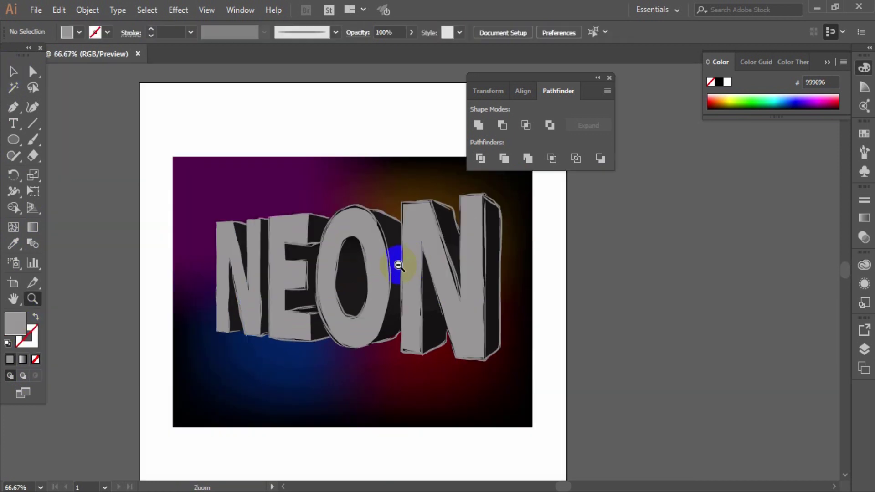
{"action": "left_click", "coordinate": [342, 283], "text": "alt"}
{"action": "left_click", "coordinate": [493, 297], "text": "alt"}
{"action": "left_click", "coordinate": [406, 250]}
{"action": "scroll", "coordinate": [444, 322], "scroll_direction": "up", "scroll_amount": 1}
{"action": "left_click", "coordinate": [21, 76]}
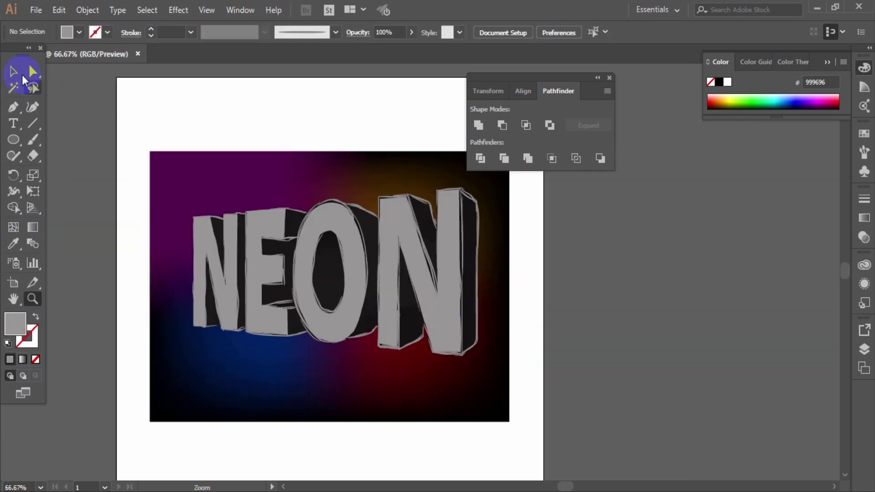
Step: Remove the 3D Extrude & Bevel effect from the original NEON text's appearance
{"action": "left_click", "coordinate": [864, 266]}
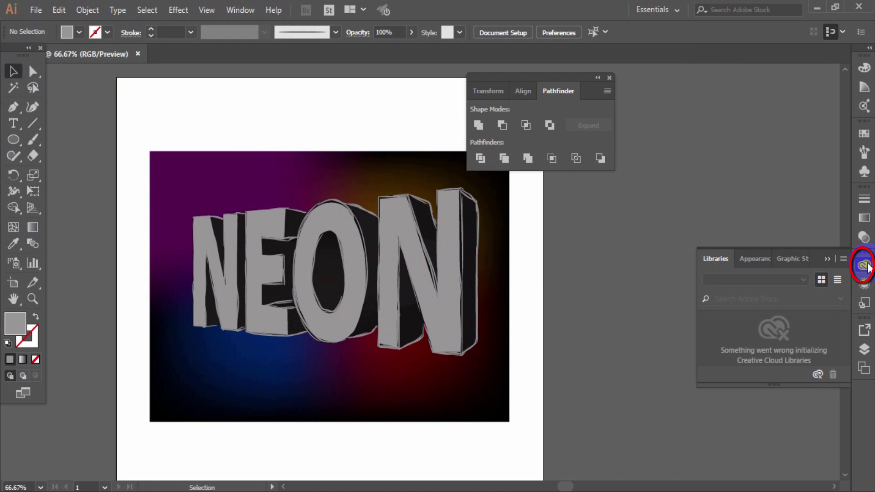
{"action": "left_click", "coordinate": [758, 261]}
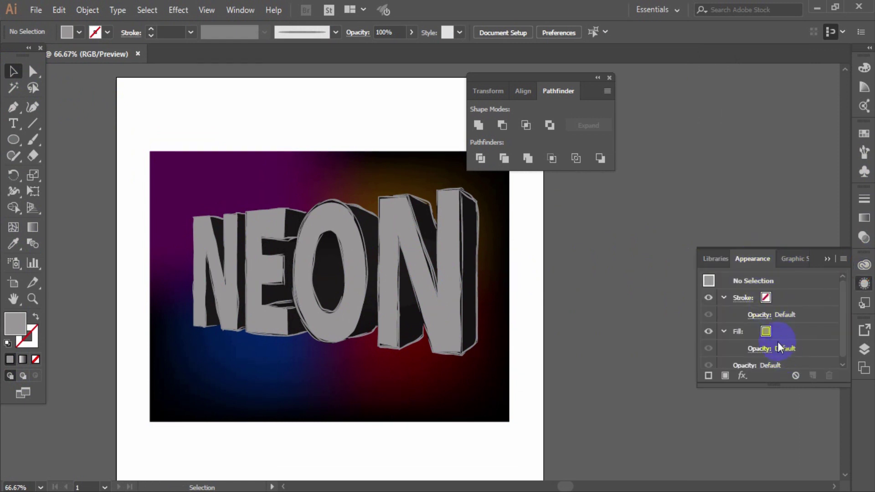
{"action": "left_click", "coordinate": [370, 280]}
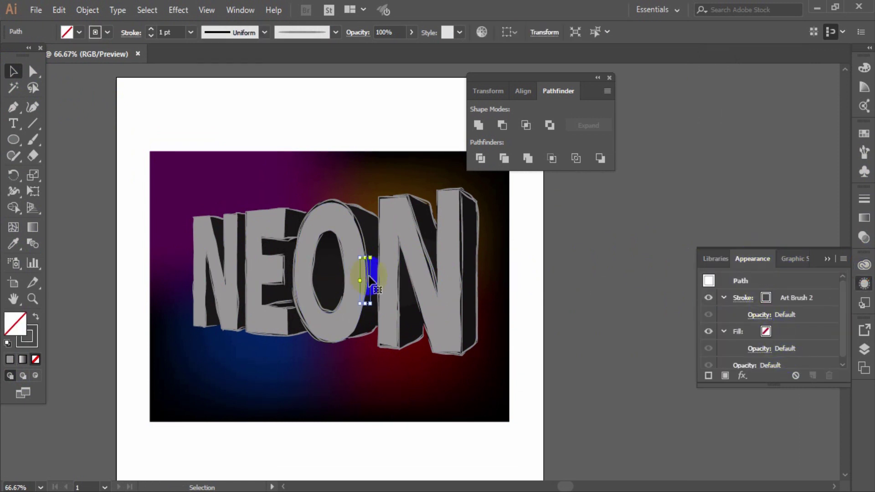
{"action": "left_click", "coordinate": [588, 297]}
{"action": "left_click", "coordinate": [470, 275]}
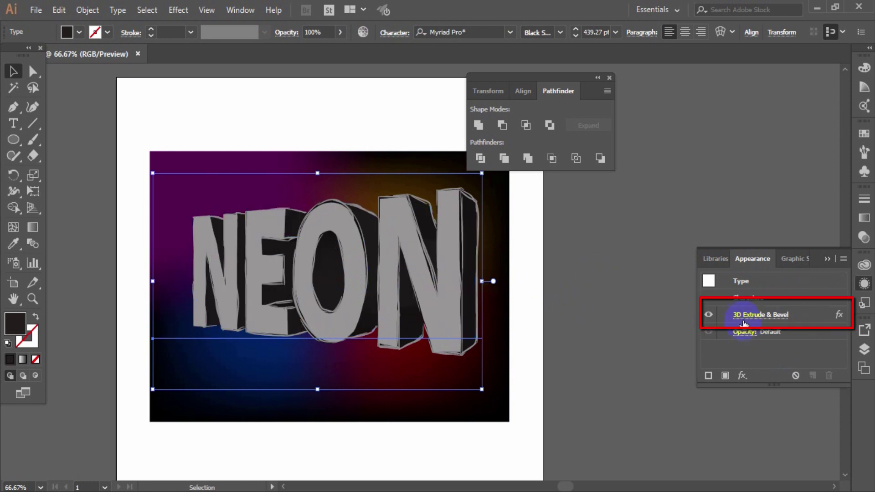
{"action": "left_click", "coordinate": [829, 376]}
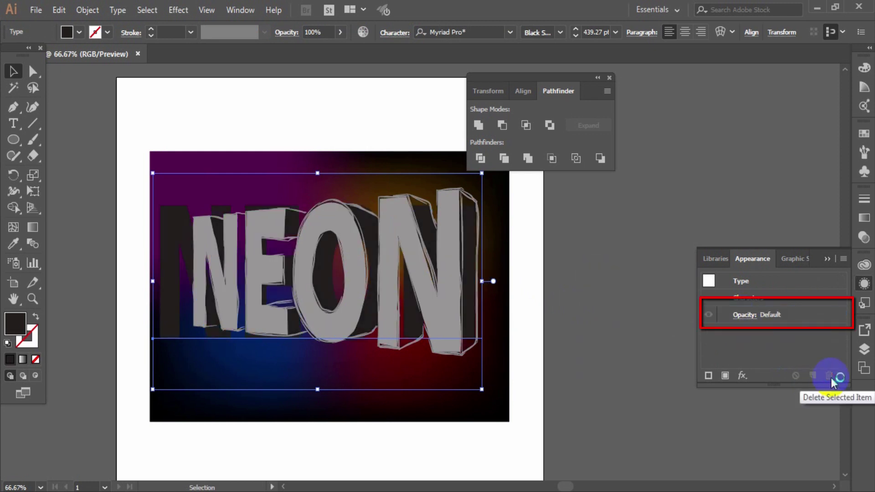
{"action": "left_click", "coordinate": [582, 262]}
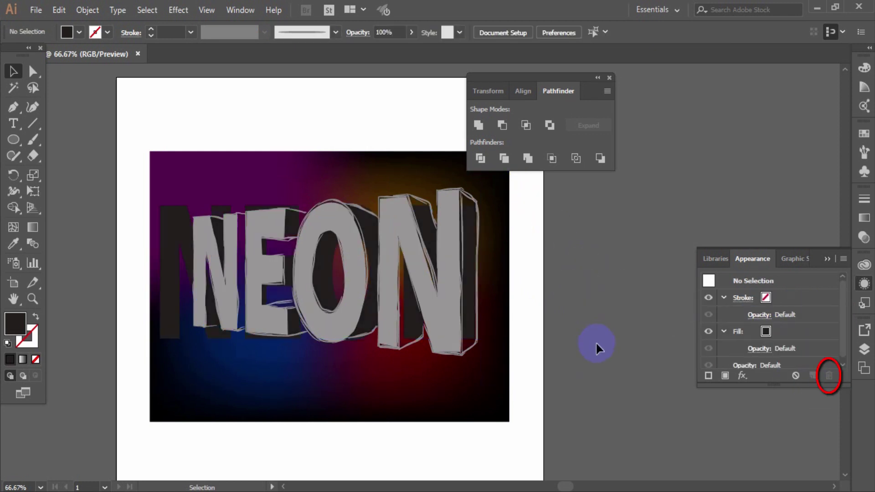
Step: Delete the flat NEON text behind the traced letter faces and brushed outlines
{"action": "left_click", "coordinate": [346, 281]}
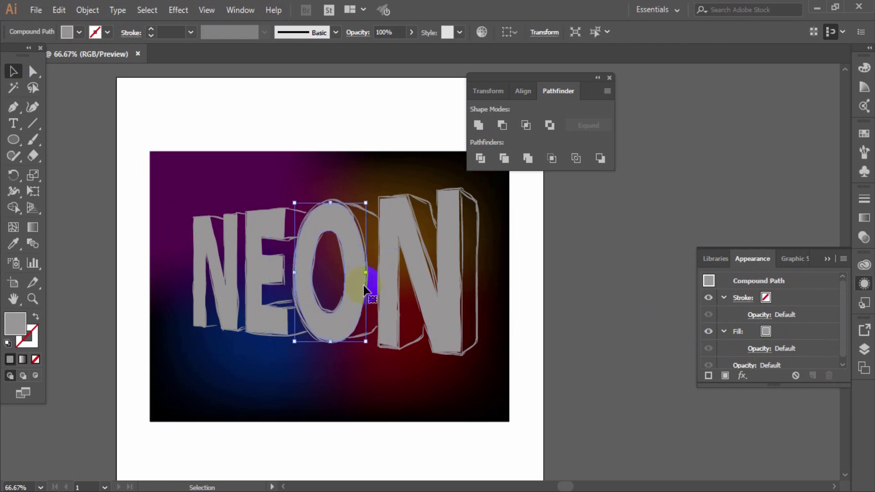
{"action": "left_click", "coordinate": [602, 285]}
{"action": "left_click", "coordinate": [367, 278]}
{"action": "left_click", "coordinate": [135, 203]}
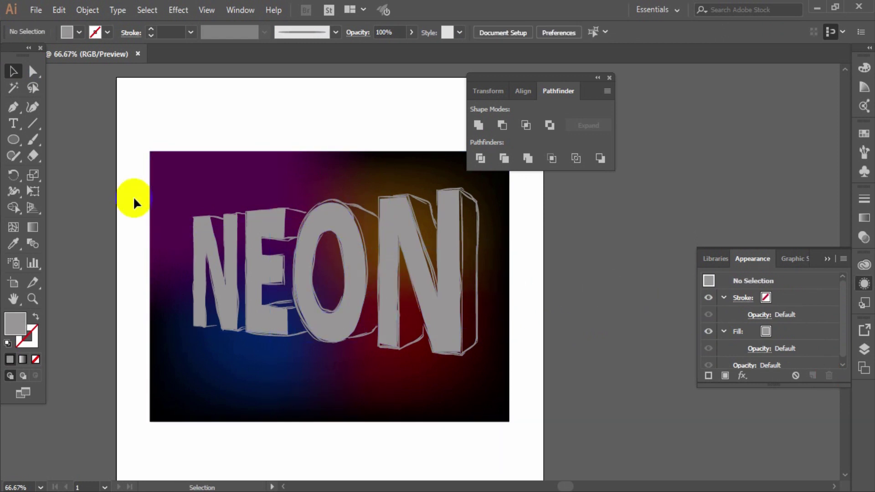
Step: Select all the NEON letter faces and brushed outlines without the mesh background and set their blending mode to Color Dodge
{"action": "left_click_drag", "start_coordinate": [237, 286], "coordinate": [510, 440]}
{"action": "left_click", "coordinate": [172, 187], "text": "shift"}
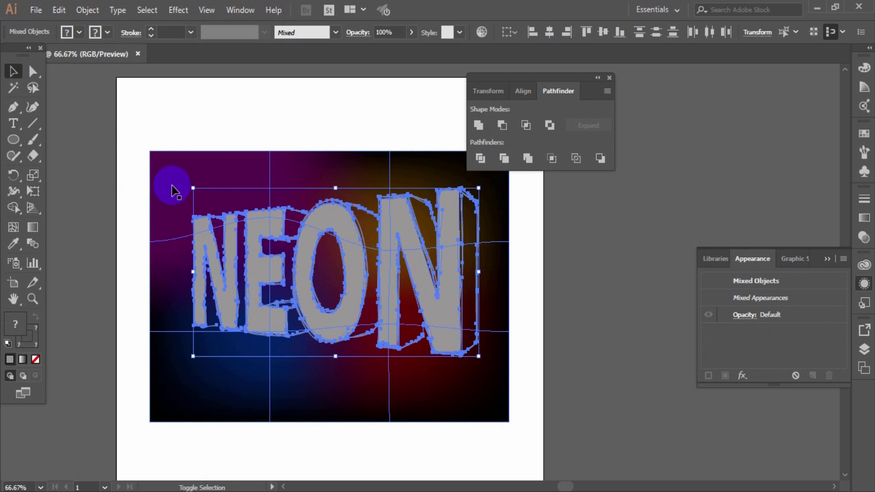
{"action": "key", "text": "ctrl"}
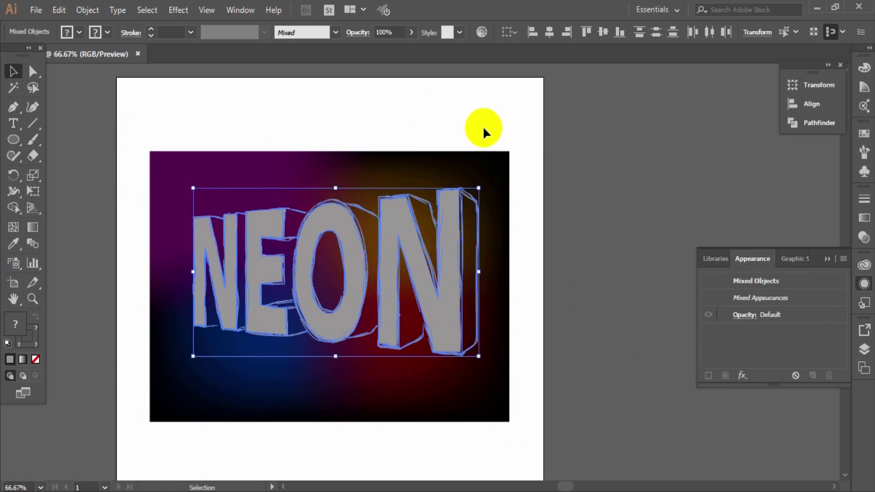
{"action": "left_click", "coordinate": [865, 201]}
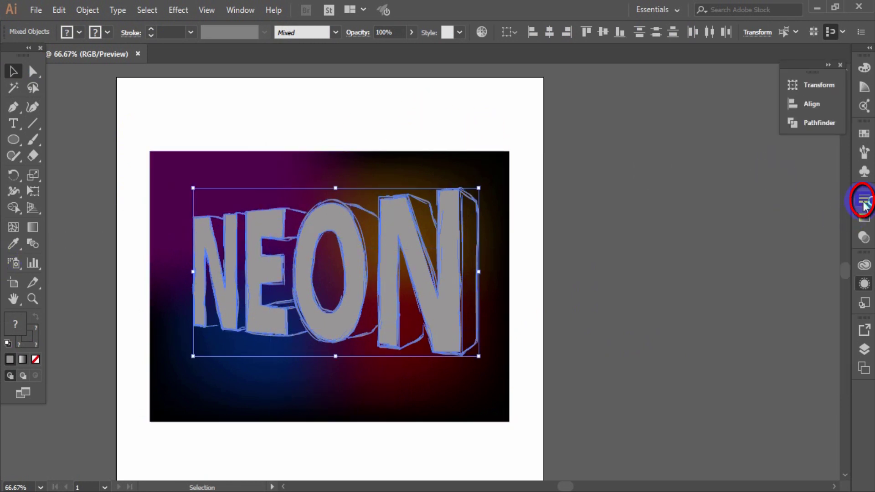
{"action": "left_click", "coordinate": [789, 194]}
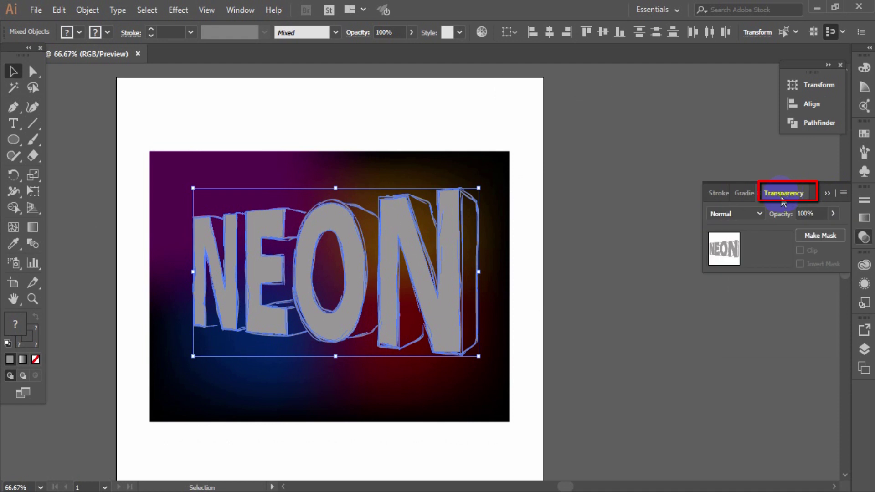
{"action": "left_click", "coordinate": [759, 215]}
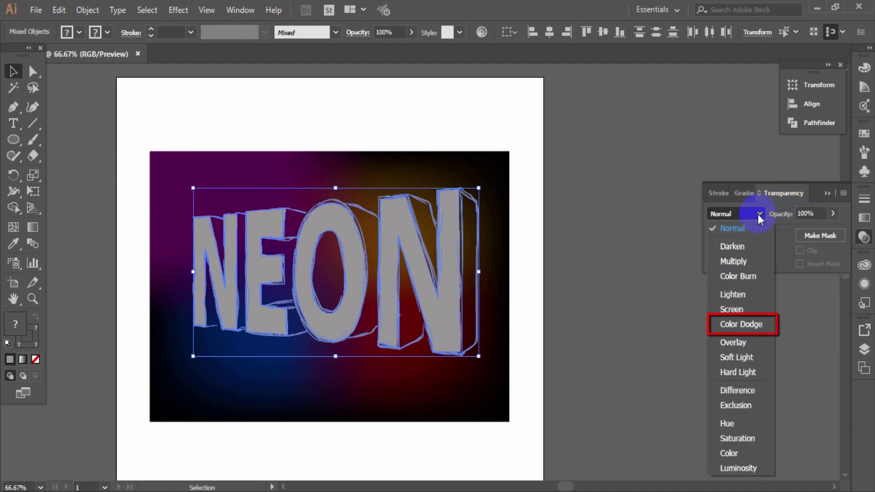
{"action": "left_click", "coordinate": [743, 324]}
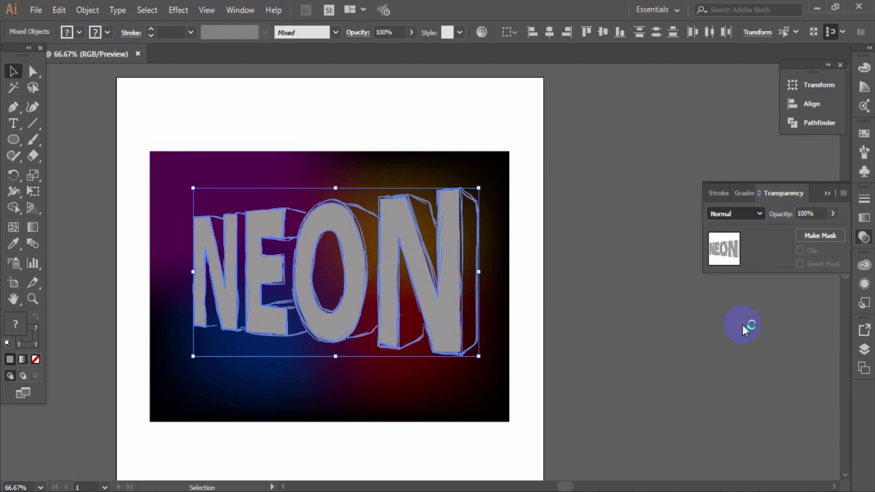
{"action": "left_click", "coordinate": [584, 299]}
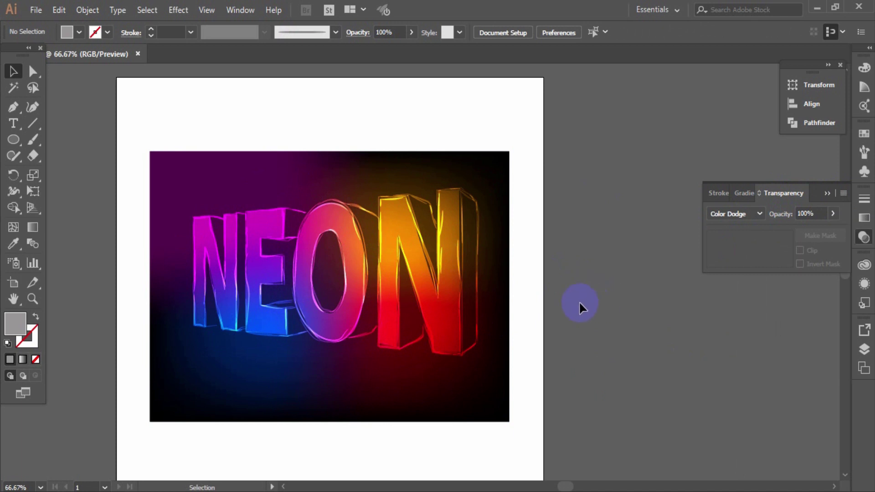
Step: Enlarge the whole NEON lettering to about 760 px wide and center it over the gradient mesh
{"action": "left_click", "coordinate": [453, 309]}
{"action": "left_click", "coordinate": [430, 416]}
{"action": "left_click", "coordinate": [427, 426]}
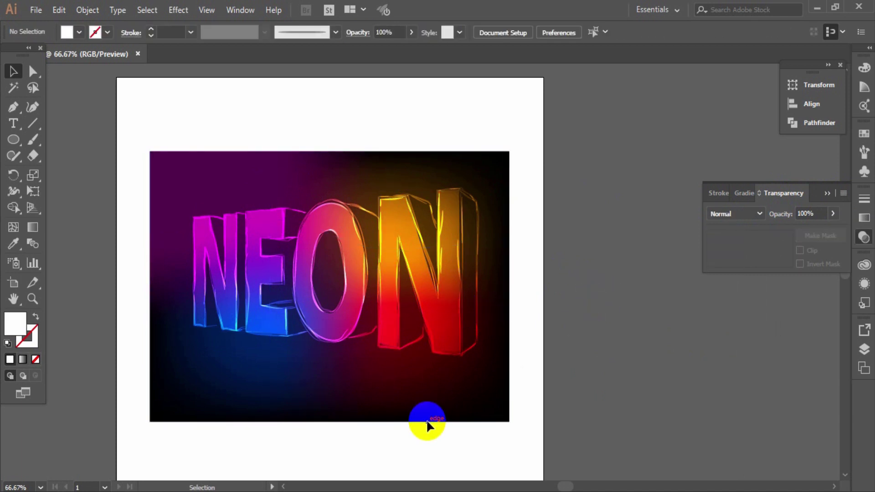
{"action": "left_click", "coordinate": [234, 205]}
{"action": "left_click_drag", "start_coordinate": [189, 357], "coordinate": [174, 368]}
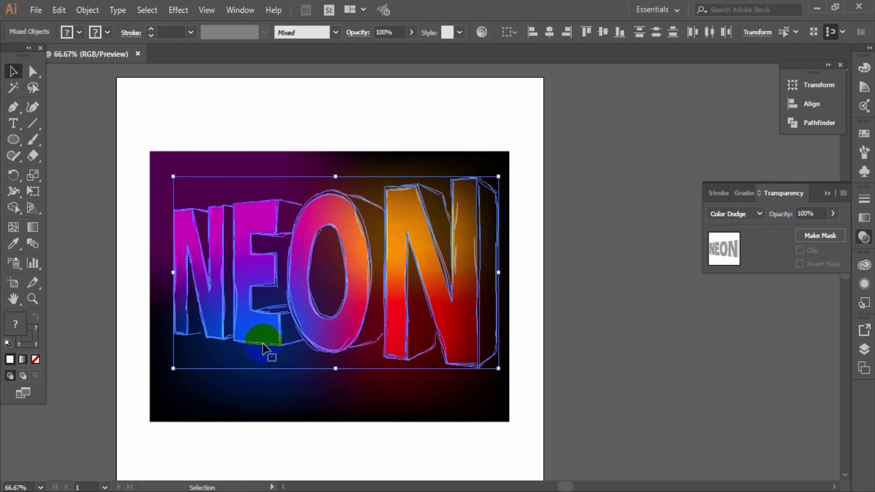
{"action": "mouse_move", "coordinate": [343, 197]}
{"action": "left_mouse_down"}
{"action": "mouse_move", "coordinate": [336, 202]}
{"action": "mouse_move", "coordinate": [332, 193]}
{"action": "left_mouse_up"}
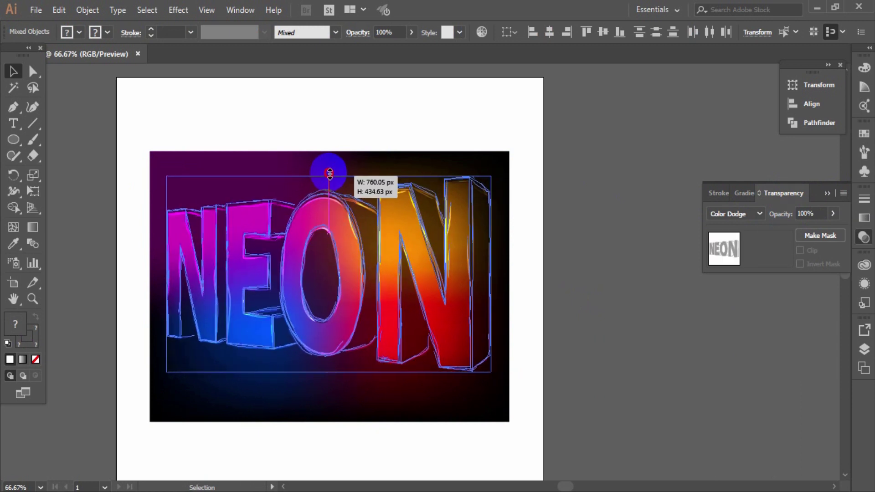
{"action": "left_click", "coordinate": [577, 265]}
{"action": "left_click", "coordinate": [464, 313]}
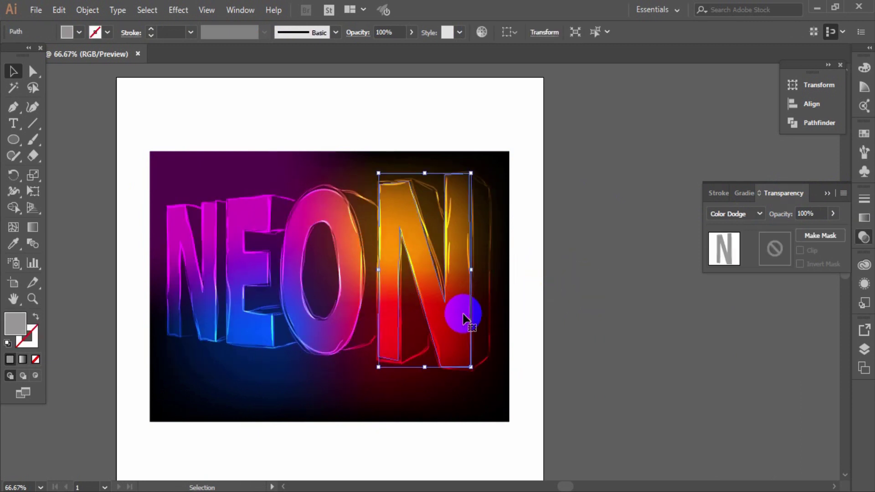
{"action": "left_click", "coordinate": [473, 321]}
{"action": "left_click", "coordinate": [462, 315]}
{"action": "left_click", "coordinate": [436, 297]}
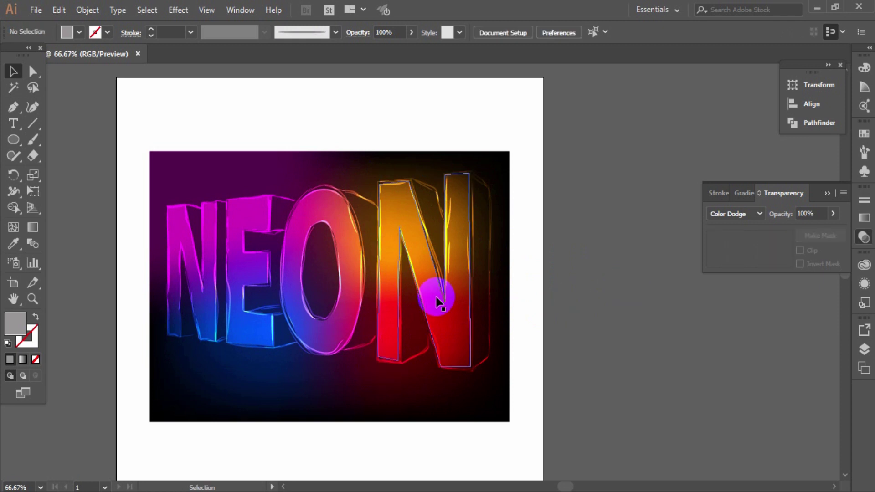
{"action": "left_click", "coordinate": [394, 278]}
{"action": "left_click", "coordinate": [620, 278]}
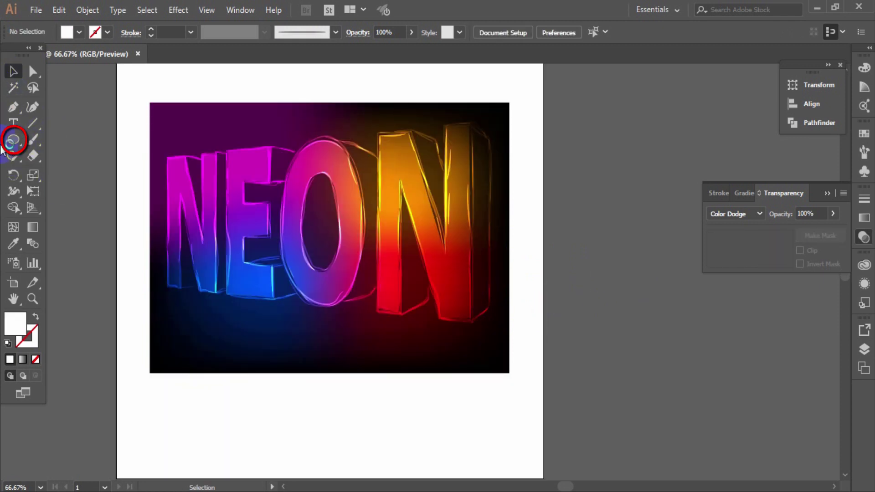
Step: Draw a white circle about 59 px in diameter on the pasteboard beside the artwork
{"action": "left_click_drag", "start_coordinate": [12, 142], "coordinate": [71, 175]}
{"action": "left_click_drag", "start_coordinate": [569, 198], "coordinate": [597, 226]}
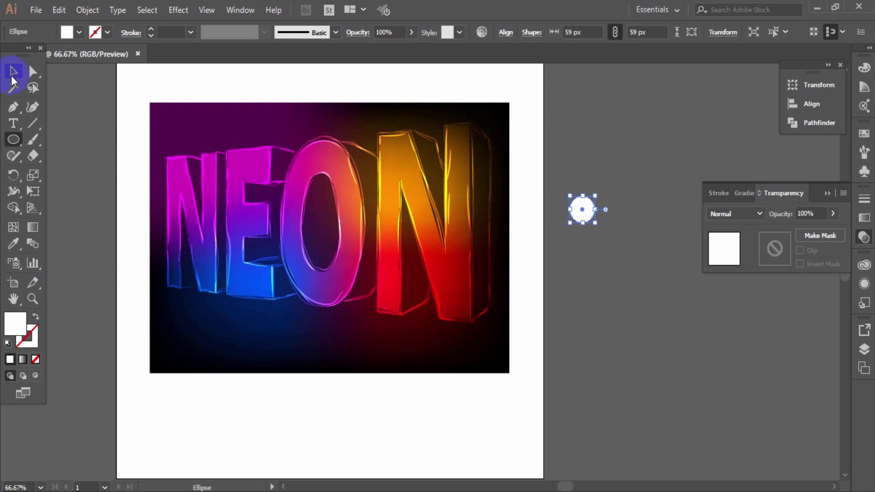
{"action": "left_click", "coordinate": [13, 72]}
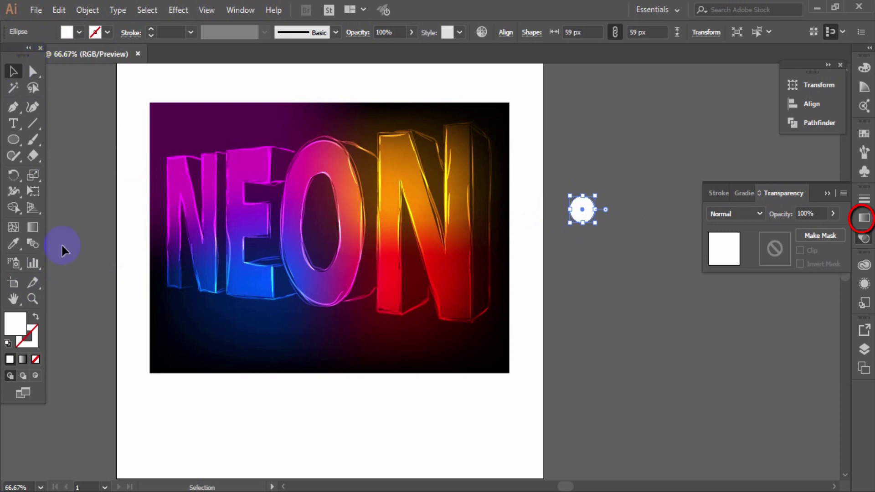
Step: Fill the small circle with a white-to-black radial gradient
{"action": "left_click", "coordinate": [21, 361]}
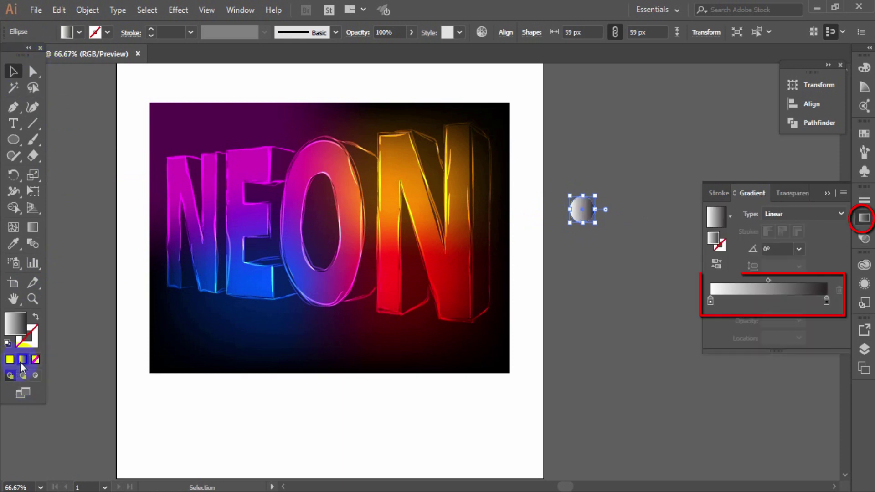
{"action": "left_click", "coordinate": [832, 208]}
{"action": "left_click", "coordinate": [790, 242]}
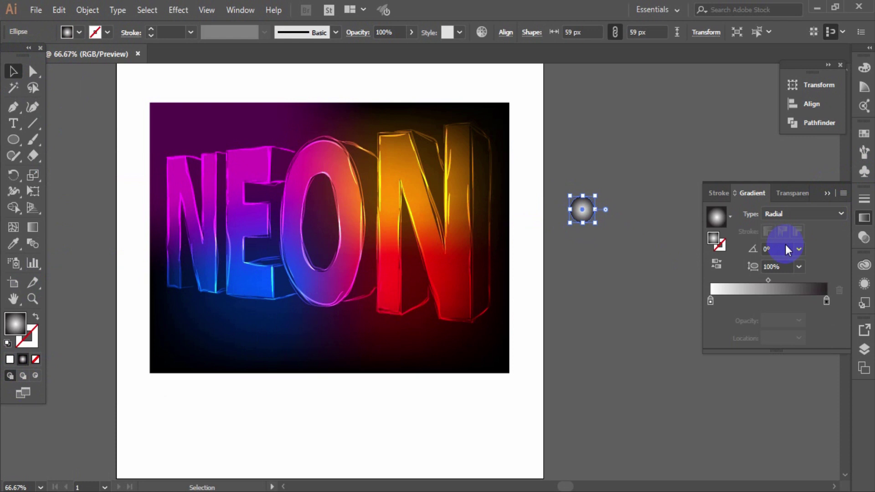
{"action": "left_click", "coordinate": [641, 272]}
Step: Place the gradient circle on the first N's upper-left corner and set its blending mode to Color Dodge
{"action": "left_click_drag", "start_coordinate": [584, 208], "coordinate": [168, 158]}
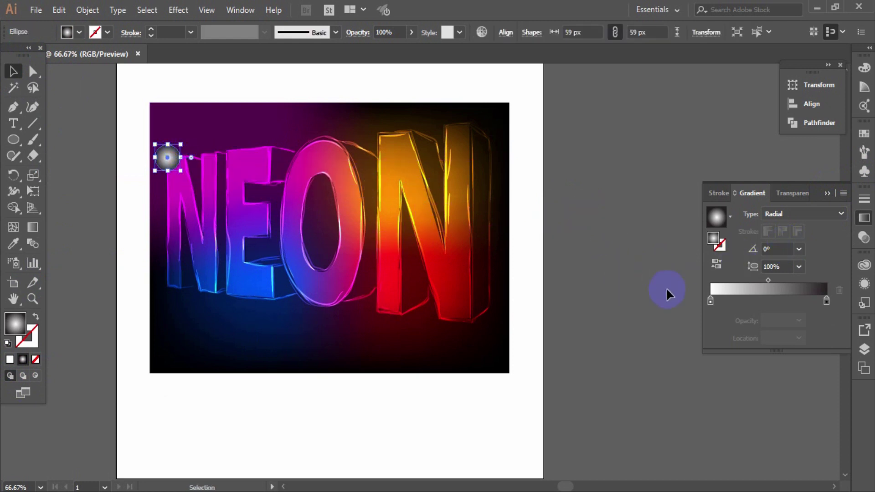
{"action": "left_click", "coordinate": [790, 193]}
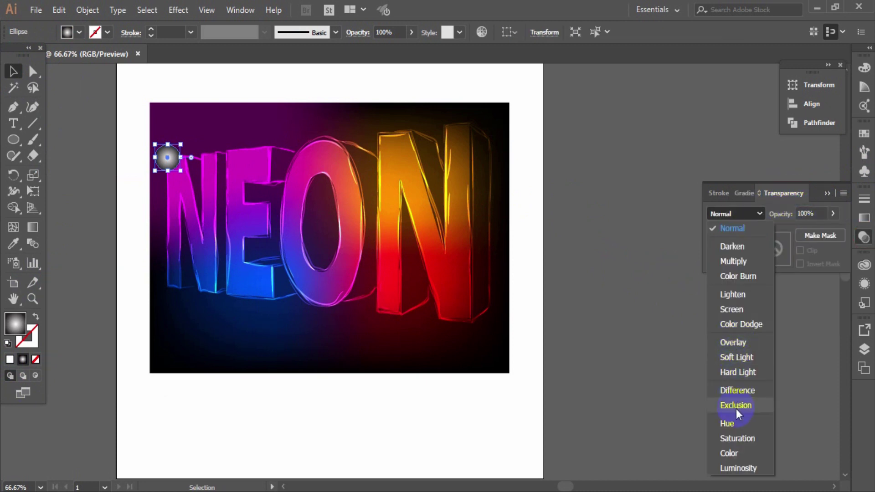
{"action": "left_click", "coordinate": [755, 323]}
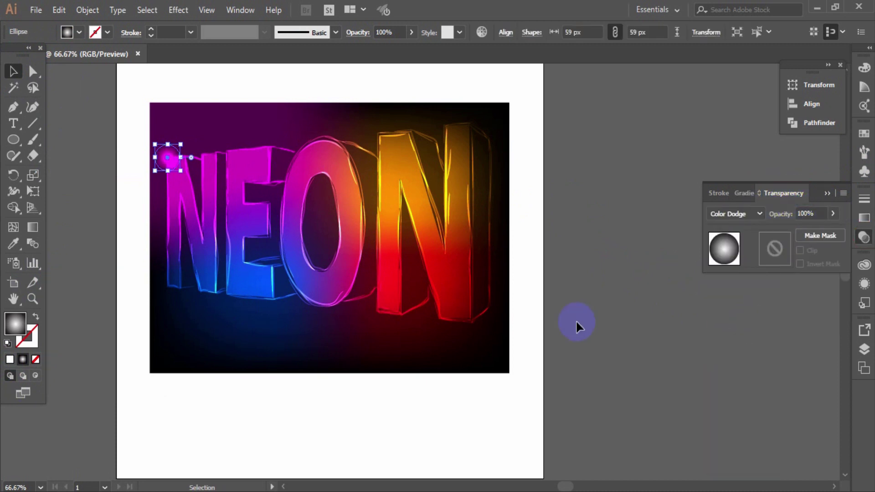
{"action": "left_click", "coordinate": [96, 171]}
Step: Copy the glow circle to the first N's left foot, inner notch and lower-right corner
{"action": "key", "text": "z"}
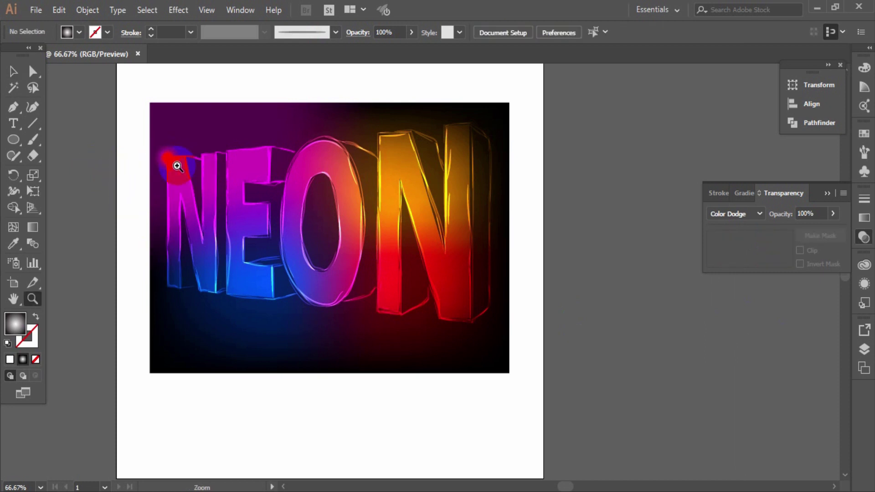
{"action": "left_click", "coordinate": [177, 166]}
{"action": "left_click", "coordinate": [501, 324]}
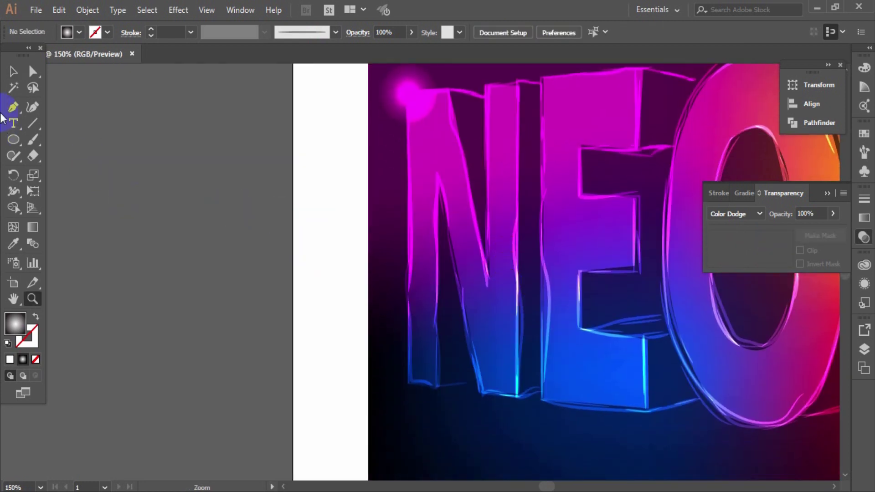
{"action": "left_click", "coordinate": [434, 91]}
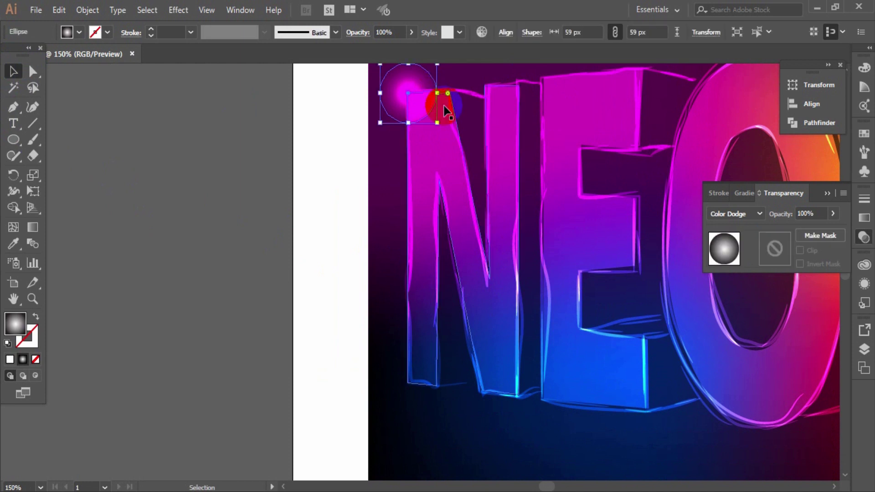
{"action": "left_click_drag", "start_coordinate": [420, 96], "coordinate": [425, 382]}
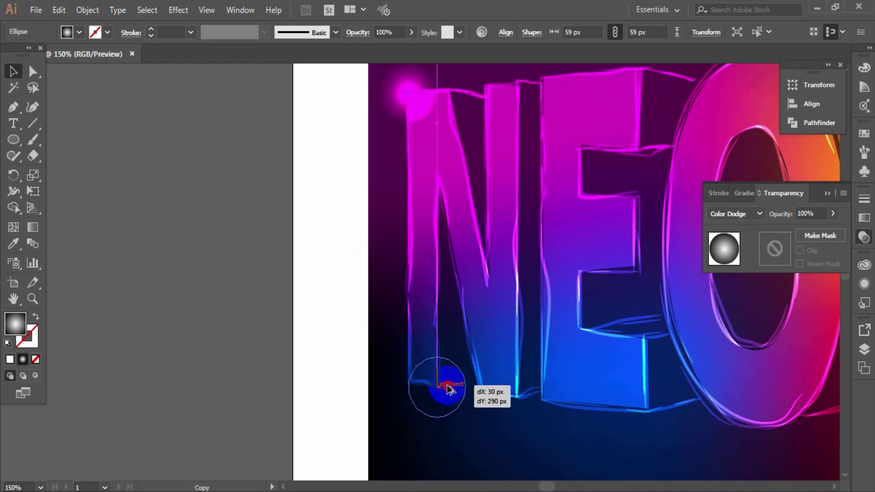
{"action": "left_click_drag", "start_coordinate": [449, 390], "coordinate": [444, 209]}
{"action": "left_click", "coordinate": [323, 226]}
{"action": "left_click", "coordinate": [212, 275]}
{"action": "left_click_drag", "start_coordinate": [419, 232], "coordinate": [449, 201]}
{"action": "left_click", "coordinate": [418, 234]}
{"action": "left_click_drag", "start_coordinate": [436, 385], "coordinate": [515, 391]}
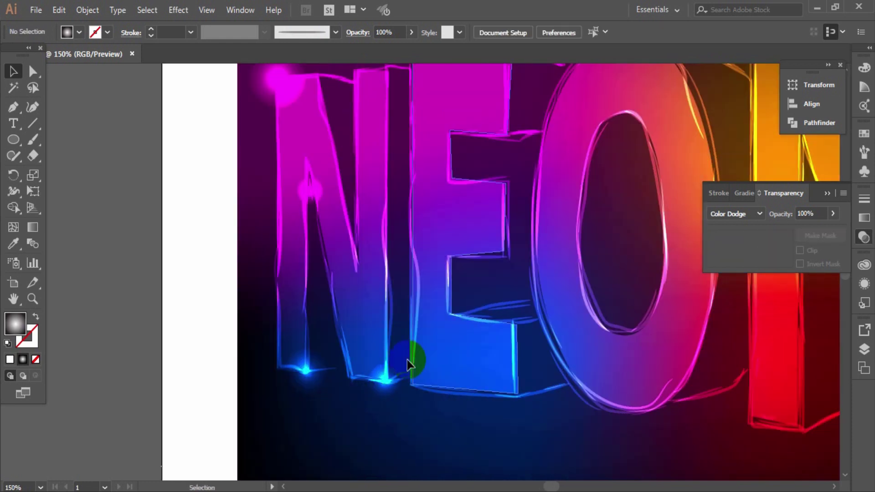
Step: Copy glow circles to the E's upper corners and to the ends of its arms
{"action": "left_click_drag", "start_coordinate": [409, 363], "coordinate": [506, 218]}
{"action": "scroll", "coordinate": [641, 250], "scroll_direction": "up", "scroll_amount": 2}
{"action": "left_click", "coordinate": [338, 259]}
{"action": "left_click_drag", "start_coordinate": [490, 317], "coordinate": [512, 145]}
{"action": "left_click_drag", "start_coordinate": [487, 159], "coordinate": [484, 163]}
{"action": "left_click_drag", "start_coordinate": [500, 146], "coordinate": [406, 149]}
{"action": "left_click_drag", "start_coordinate": [388, 166], "coordinate": [396, 162]}
{"action": "left_click", "coordinate": [453, 158]}
Step: Copy a glow circle to the lower inner vertex of the first N's diagonal
{"action": "scroll", "coordinate": [479, 182], "scroll_direction": "up", "scroll_amount": 2}
{"action": "left_click_drag", "start_coordinate": [413, 208], "coordinate": [357, 360]}
{"action": "left_click", "coordinate": [178, 352]}
{"action": "scroll", "coordinate": [178, 352], "scroll_direction": "down", "scroll_amount": 3}
{"action": "key", "text": "z"}
{"action": "double_click", "coordinate": [562, 307], "text": "alt"}
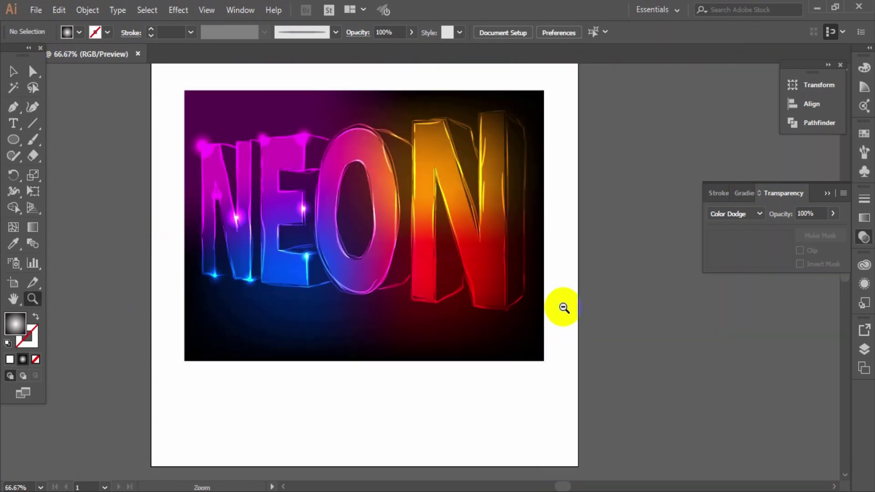
Step: Copy a glow circle to the top of the O and adjust the O face's stacking order
{"action": "left_click", "coordinate": [388, 229]}
{"action": "left_click", "coordinate": [14, 71]}
{"action": "left_click", "coordinate": [201, 259]}
{"action": "left_click_drag", "start_coordinate": [301, 243], "coordinate": [411, 137]}
{"action": "left_click", "coordinate": [446, 239]}
{"action": "left_click", "coordinate": [399, 117]}
{"action": "right_click", "coordinate": [412, 176]}
{"action": "mouse_move", "coordinate": [510, 310]}
{"action": "left_click", "coordinate": [619, 318]}
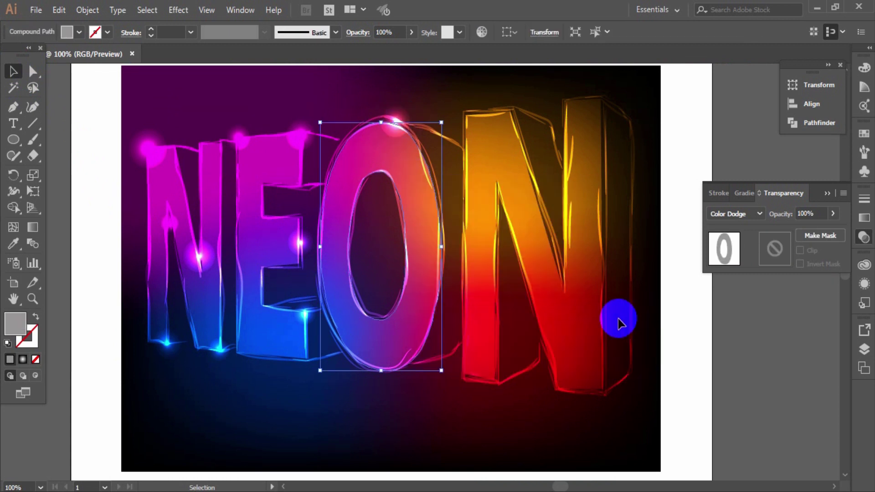
Step: Copy glow circles to the upper-left and bottom edges of the O's inner opening
{"action": "left_click", "coordinate": [393, 392]}
{"action": "left_click", "coordinate": [395, 130]}
{"action": "left_click", "coordinate": [362, 96]}
{"action": "left_click_drag", "start_coordinate": [401, 111], "coordinate": [364, 215]}
{"action": "left_click", "coordinate": [381, 321]}
{"action": "left_click", "coordinate": [386, 301]}
{"action": "left_click", "coordinate": [428, 212]}
Step: Copy a glow circle to the last N's inner notch and nudge it into alignment
{"action": "left_click_drag", "start_coordinate": [367, 232], "coordinate": [500, 220]}
{"action": "key", "text": "ctrl+z"}
{"action": "key", "text": "shift+Down"}
{"action": "key", "text": "Up"}
{"action": "key", "text": "Up"}
{"action": "key", "text": "Up"}
{"action": "key", "text": "Up"}
{"action": "key", "text": "Left"}
{"action": "key", "text": "Left"}
{"action": "key", "text": "Left"}
{"action": "key", "text": "Left"}
{"action": "key", "text": "Left"}
{"action": "key", "text": "Left"}
{"action": "left_click", "coordinate": [723, 343]}
Step: Copy glow circles onto the last N's left stem corners and the top of its right stem
{"action": "left_click_drag", "start_coordinate": [482, 236], "coordinate": [569, 102]}
{"action": "left_click", "coordinate": [487, 256]}
{"action": "left_click", "coordinate": [509, 189]}
{"action": "left_click", "coordinate": [589, 131]}
{"action": "scroll", "coordinate": [588, 134], "scroll_direction": "up", "scroll_amount": 3}
{"action": "left_click", "coordinate": [576, 157]}
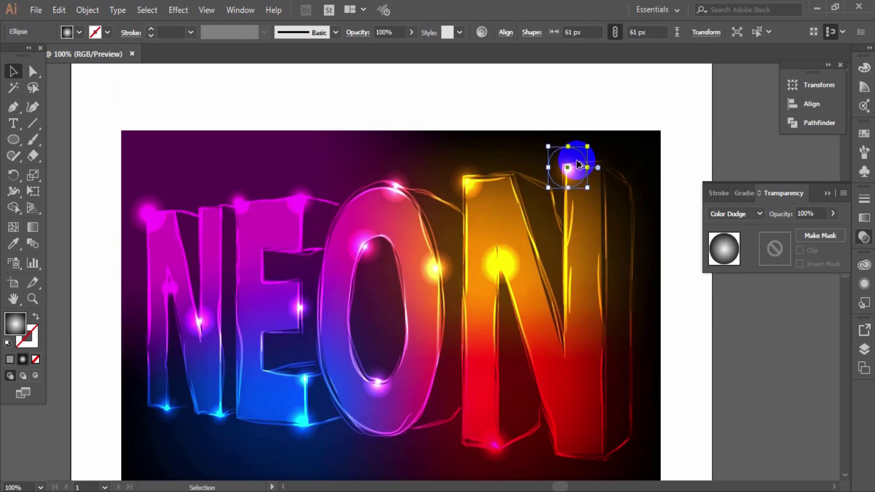
Step: Copy glow circles to the upper and lower corners along the last N's right side
{"action": "left_click_drag", "start_coordinate": [575, 158], "coordinate": [638, 178]}
{"action": "left_click", "coordinate": [646, 274]}
{"action": "scroll", "coordinate": [646, 275], "scroll_direction": "down", "scroll_amount": 3}
{"action": "left_click_drag", "start_coordinate": [636, 125], "coordinate": [611, 395]}
{"action": "left_click", "coordinate": [647, 383]}
Step: Copy glow circles to the O's lower-right edge and the last N's lower inner vertex
{"action": "left_click_drag", "start_coordinate": [611, 395], "coordinate": [429, 355]}
{"action": "left_click", "coordinate": [619, 418]}
{"action": "left_click", "coordinate": [547, 268]}
{"action": "scroll", "coordinate": [280, 157], "scroll_direction": "up", "scroll_amount": 3}
{"action": "left_click", "coordinate": [381, 88]}
{"action": "scroll", "coordinate": [582, 306], "scroll_direction": "down", "scroll_amount": 3}
{"action": "left_click", "coordinate": [429, 384]}
{"action": "key", "text": "z"}
{"action": "left_click", "coordinate": [432, 314], "text": "alt"}
{"action": "left_click", "coordinate": [433, 314], "text": "alt"}
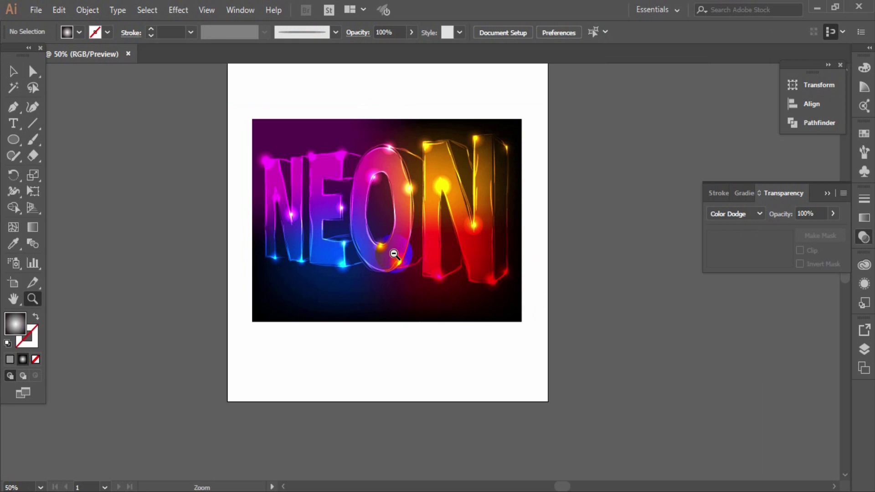
Step: Fine-tune the glow circles on the O's right edge and at the last N's lower inner vertex
{"action": "left_click", "coordinate": [393, 252]}
{"action": "left_click_drag", "start_coordinate": [474, 256], "coordinate": [449, 251]}
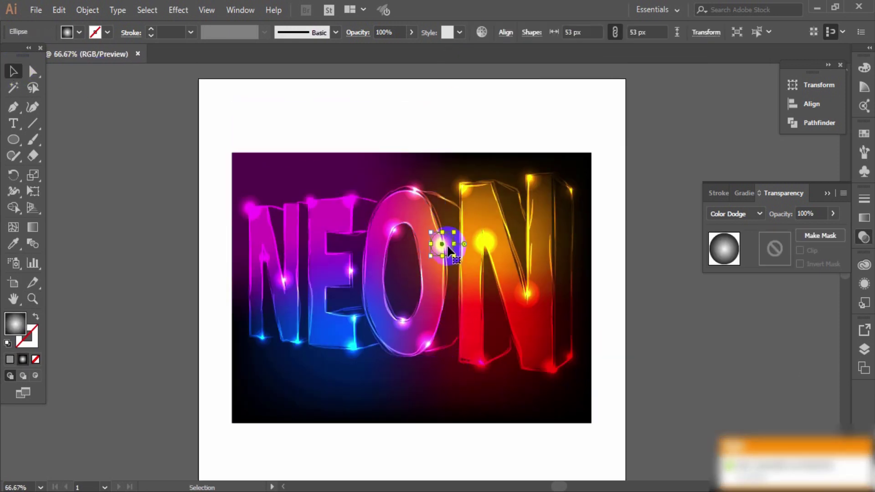
{"action": "left_click_drag", "start_coordinate": [545, 296], "coordinate": [545, 297]}
{"action": "left_click", "coordinate": [674, 327]}
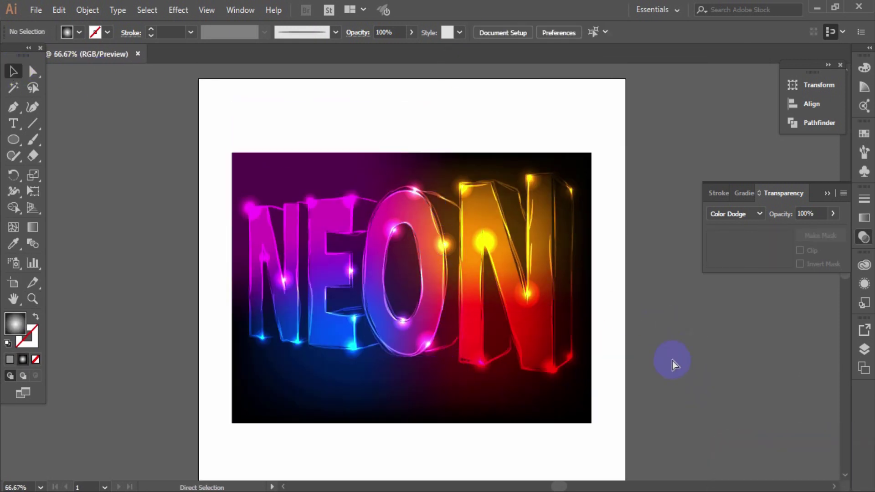
Step: Draw a thin horizontal ellipse about 295 px wide and 25 px high in the empty area beside the artboard
{"action": "scroll", "coordinate": [188, 298], "scroll_direction": "down", "scroll_amount": 2}
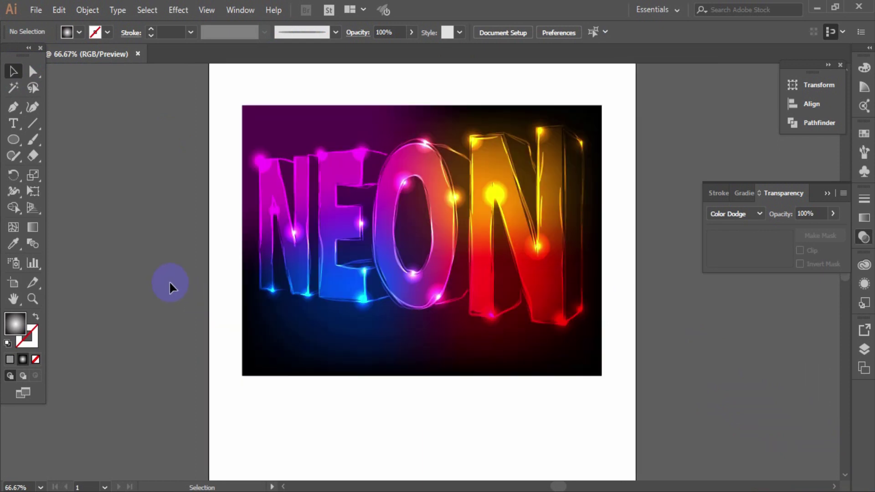
{"action": "left_click", "coordinate": [14, 141]}
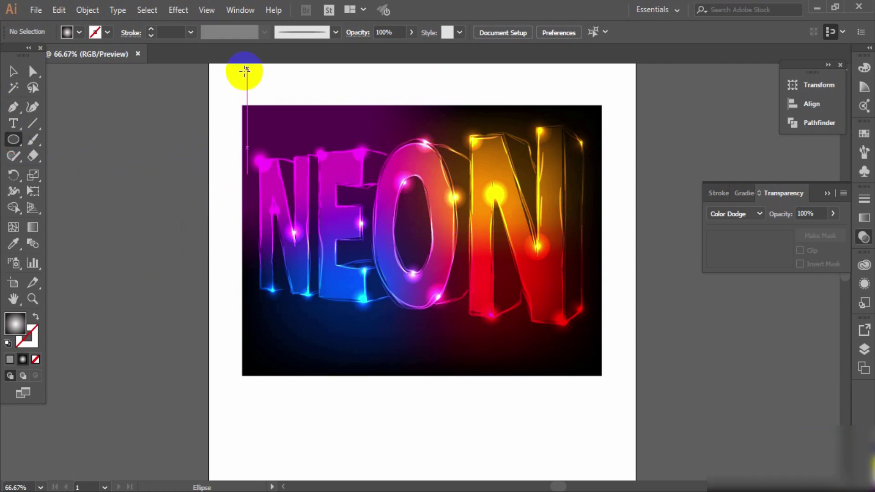
{"action": "left_click_drag", "start_coordinate": [83, 240], "coordinate": [210, 251]}
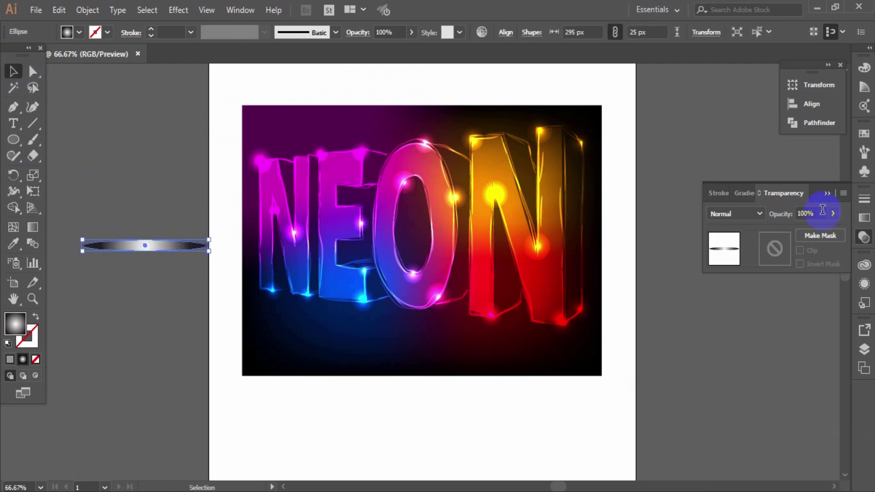
Step: Give the thin ellipse a white-to-black radial gradient and copy a glow circle's appearance onto it with the Eyedropper
{"action": "left_click", "coordinate": [732, 192]}
{"action": "left_click", "coordinate": [833, 211]}
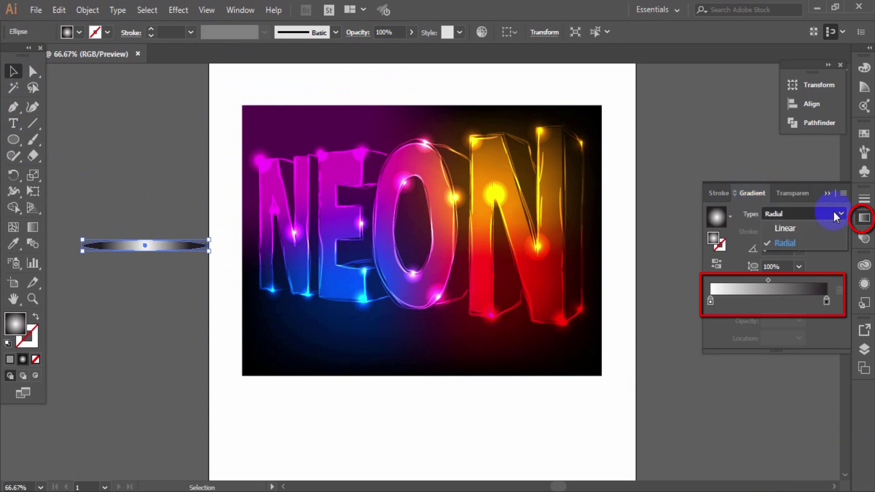
{"action": "left_click", "coordinate": [833, 211]}
{"action": "left_click", "coordinate": [14, 244]}
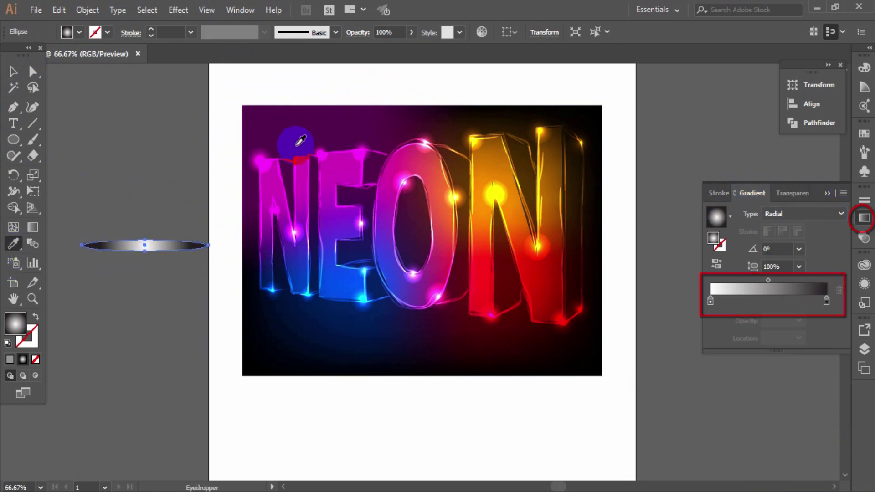
{"action": "left_click", "coordinate": [13, 73]}
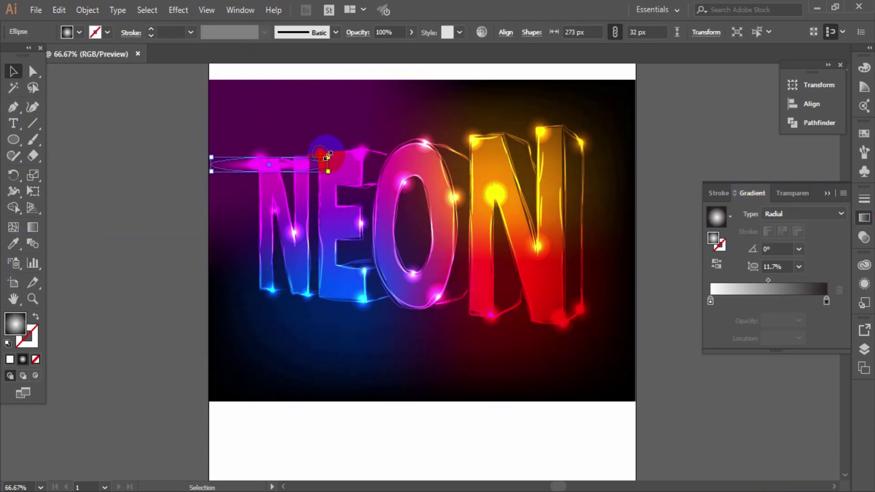
Step: Rotate the ellipse flare so it slants upward across the first N's upper-left corner
{"action": "left_click_drag", "start_coordinate": [335, 155], "coordinate": [320, 121]}
{"action": "left_click", "coordinate": [272, 147]}
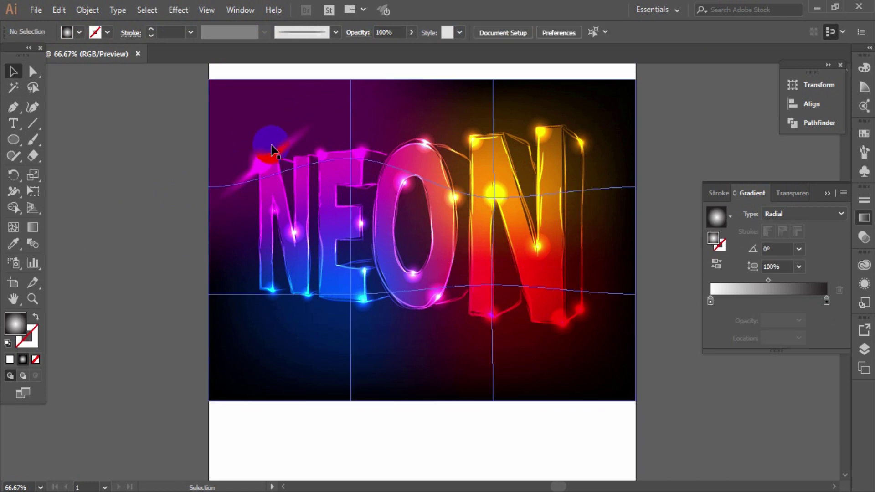
{"action": "left_click", "coordinate": [282, 153]}
Step: Copy the flare to the last N, rotate it to slant downward, and place it across the upper-right corner
{"action": "left_click_drag", "start_coordinate": [281, 152], "coordinate": [487, 183]}
{"action": "left_click_drag", "start_coordinate": [516, 146], "coordinate": [530, 220]}
{"action": "left_click_drag", "start_coordinate": [484, 201], "coordinate": [570, 132]}
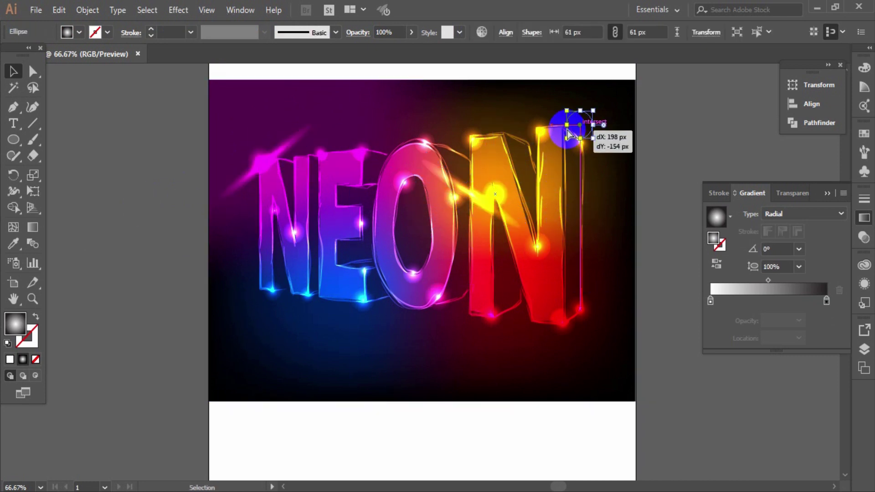
{"action": "key", "text": "ctrl+z"}
{"action": "left_click", "coordinate": [463, 195]}
{"action": "mouse_move", "coordinate": [475, 196]}
{"action": "left_mouse_down"}
{"action": "mouse_move", "coordinate": [460, 183]}
{"action": "mouse_move", "coordinate": [570, 133]}
{"action": "mouse_move", "coordinate": [496, 351]}
{"action": "mouse_move", "coordinate": [487, 353]}
{"action": "left_mouse_up"}
{"action": "left_click", "coordinate": [623, 249]}
Step: Place a vertical flare copy about 381 px long and 45 px wide along the last N's left edge
{"action": "key", "text": "ctrl+2"}
{"action": "left_click_drag", "start_coordinate": [488, 284], "coordinate": [471, 227]}
{"action": "left_click_drag", "start_coordinate": [465, 258], "coordinate": [464, 294]}
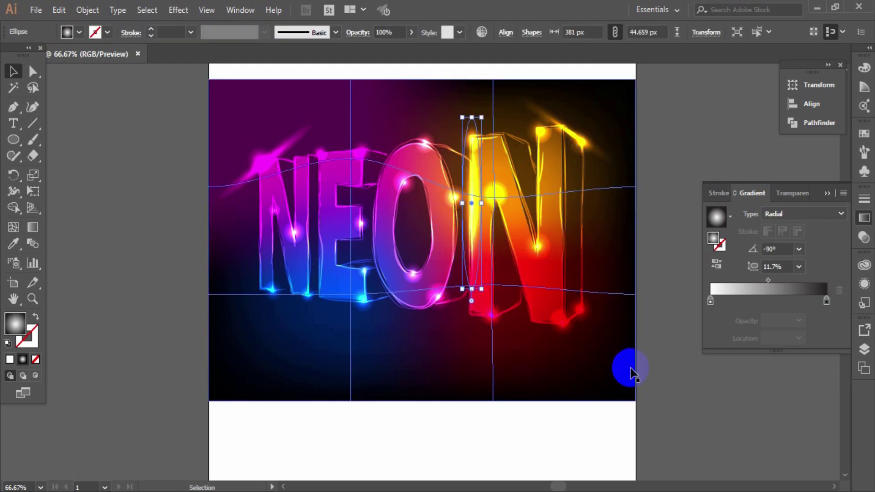
{"action": "left_click", "coordinate": [641, 364]}
Step: Copy the flare, turn it horizontal, and place it along the base between the O and the last N
{"action": "left_click_drag", "start_coordinate": [472, 209], "coordinate": [407, 362]}
{"action": "left_click_drag", "start_coordinate": [418, 269], "coordinate": [499, 375]}
{"action": "left_click_drag", "start_coordinate": [436, 362], "coordinate": [477, 332]}
{"action": "mouse_move", "coordinate": [529, 347]}
{"action": "left_mouse_down"}
{"action": "mouse_move", "coordinate": [582, 355]}
{"action": "mouse_move", "coordinate": [523, 327]}
{"action": "left_mouse_up"}
{"action": "left_click", "coordinate": [659, 392]}
{"action": "key", "text": "z"}
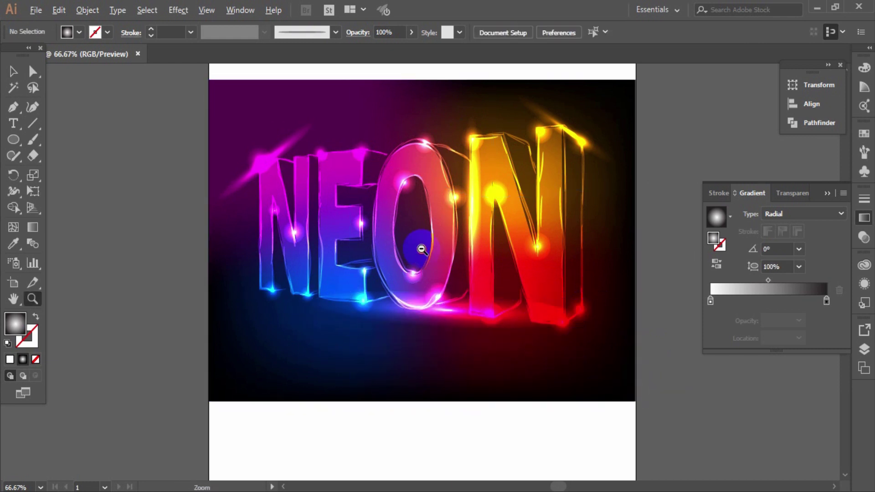
{"action": "left_click", "coordinate": [420, 248], "text": "alt"}
{"action": "left_click", "coordinate": [20, 71]}
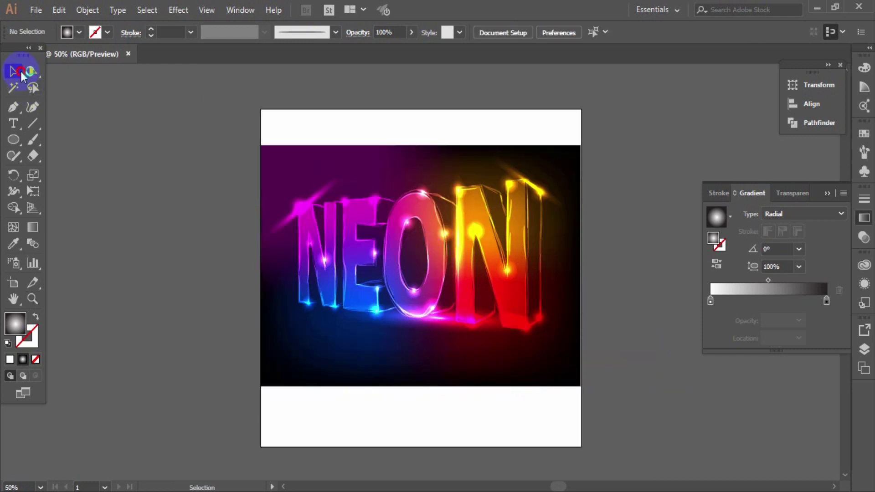
{"action": "left_click", "coordinate": [31, 11]}
{"action": "left_click", "coordinate": [399, 118]}
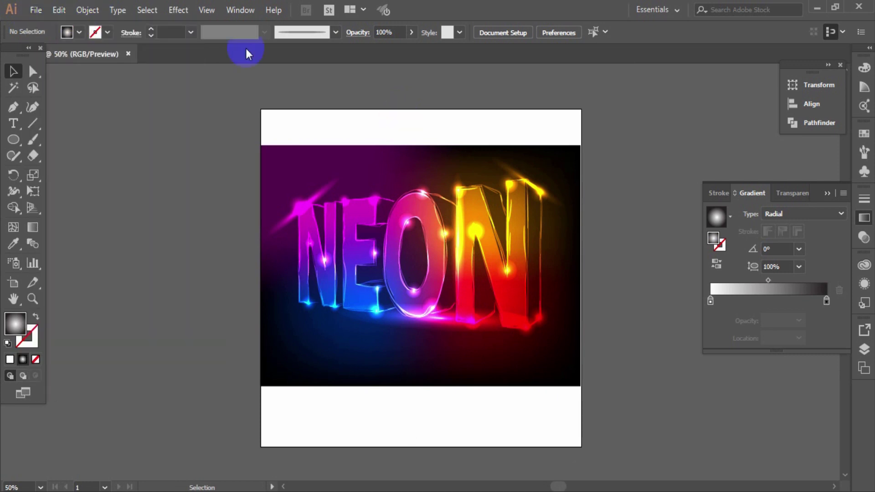
Step: Export the artwork to the Desktop as a JPEG named "neon text effect"
{"action": "left_click", "coordinate": [35, 10]}
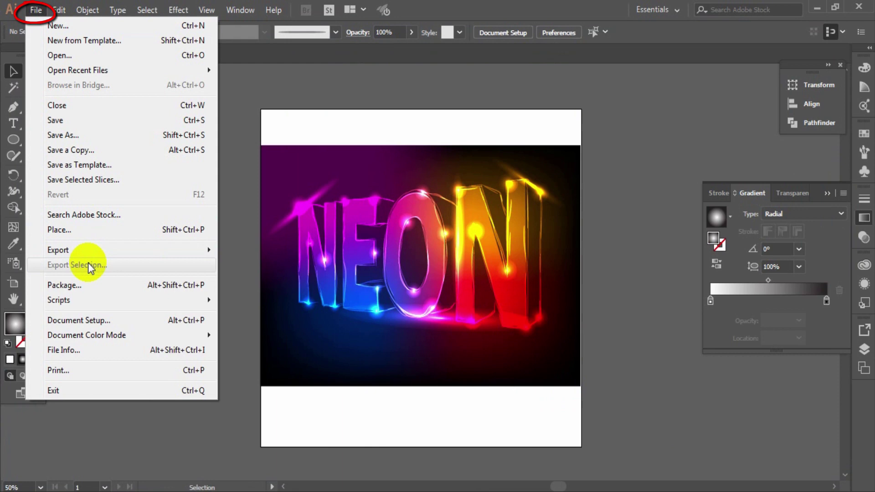
{"action": "mouse_move", "coordinate": [123, 250]}
{"action": "left_click", "coordinate": [268, 209]}
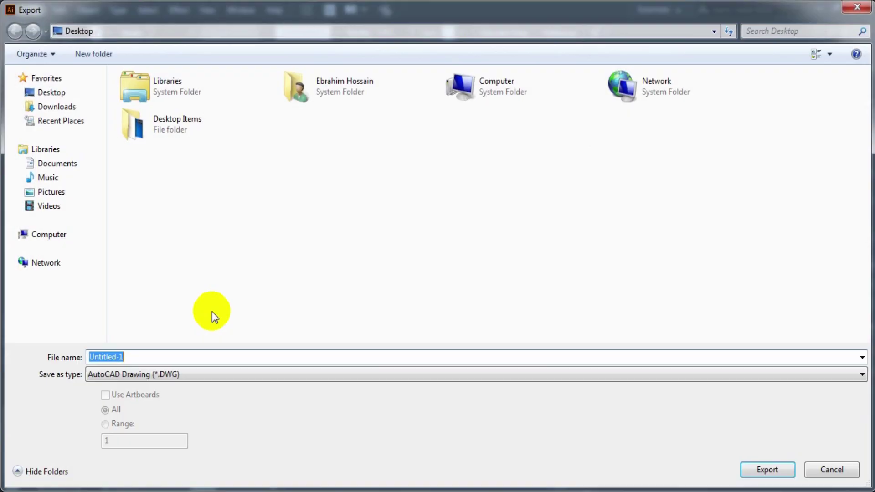
{"action": "left_click", "coordinate": [144, 378]}
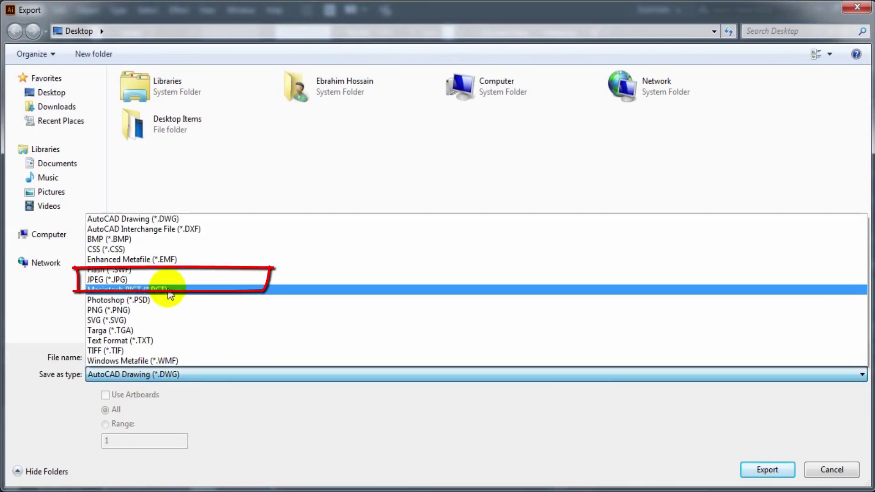
{"action": "left_click", "coordinate": [163, 279]}
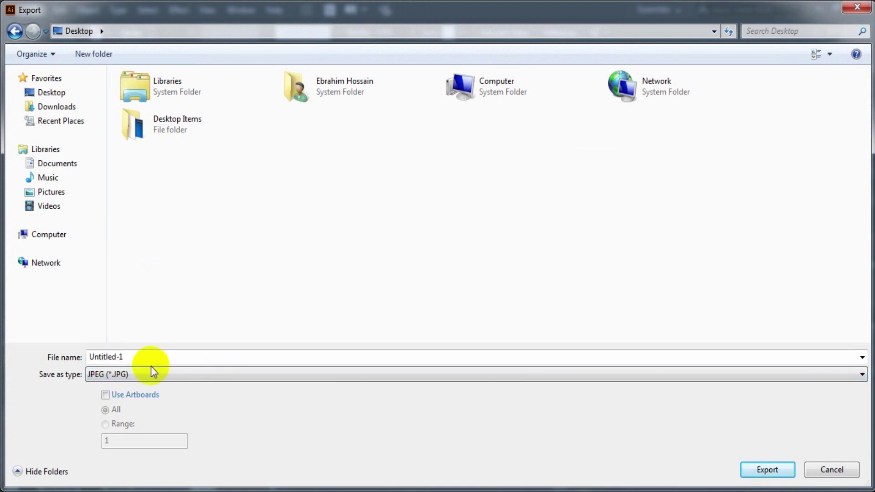
{"action": "type", "text": "neon"}
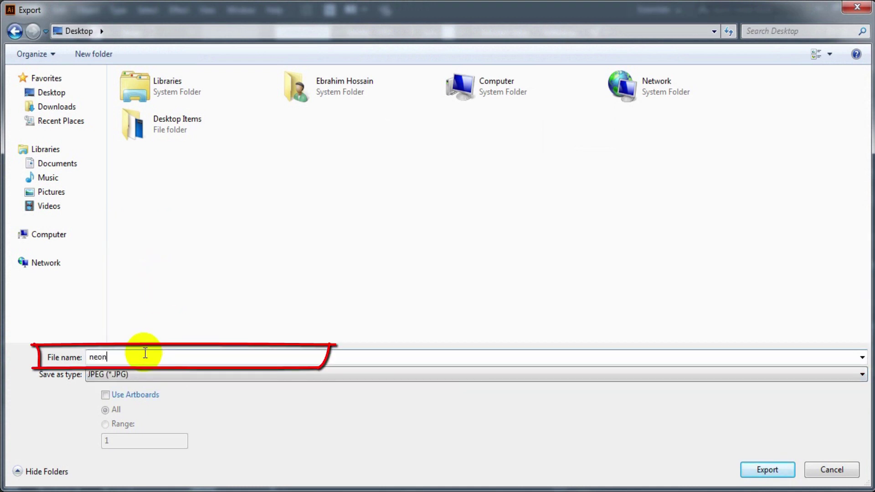
{"action": "type", "text": " text effect"}
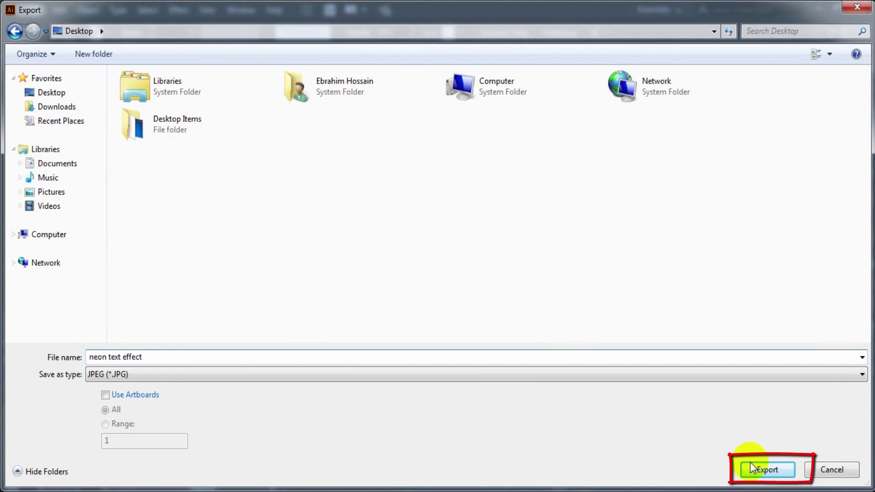
{"action": "left_click", "coordinate": [58, 91]}
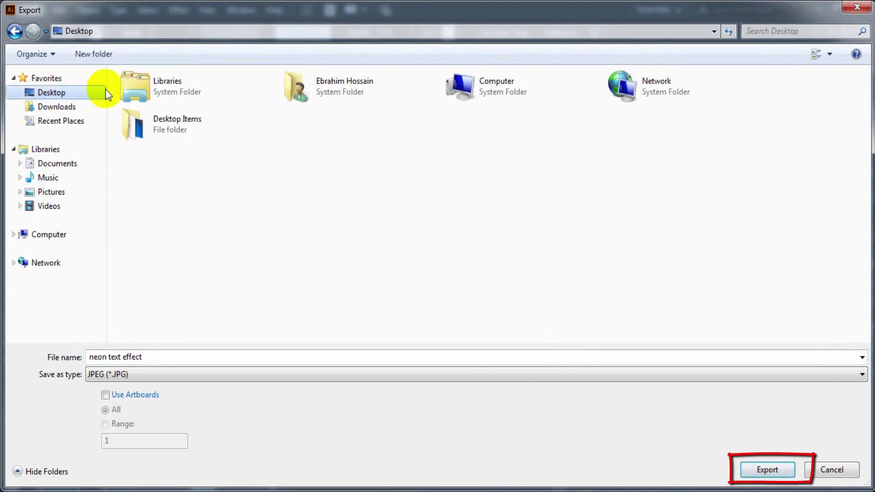
{"action": "left_click", "coordinate": [765, 471]}
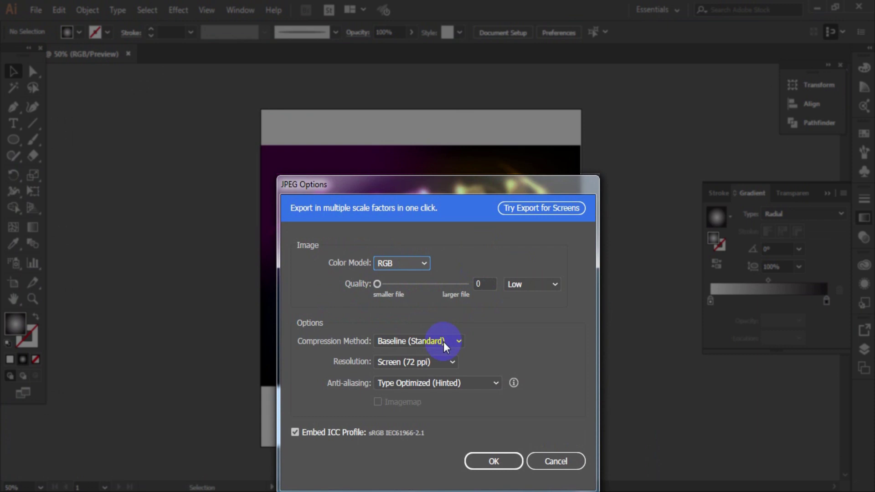
Step: Set the JPEG quality to 10 (Maximum) and the resolution to High (300 ppi), and complete the export
{"action": "left_click", "coordinate": [458, 363]}
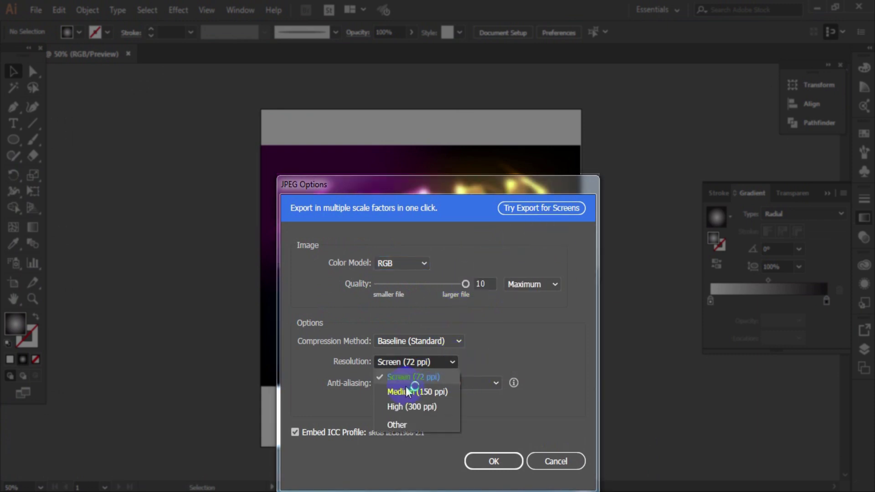
{"action": "left_click", "coordinate": [409, 405]}
{"action": "left_click", "coordinate": [495, 462]}
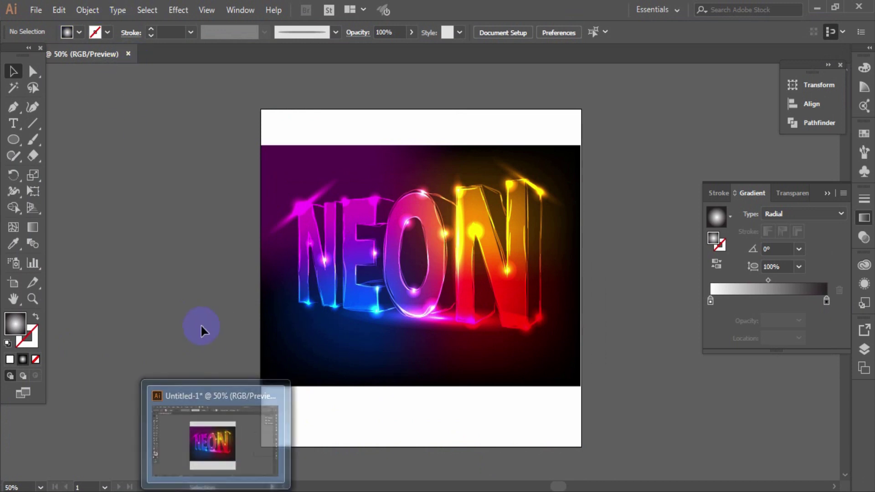
Step: Switch to the desktop, open the exported "neon text effect" image in Windows Photo Viewer, and inspect the lettering up close
{"action": "left_click", "coordinate": [818, 8]}
{"action": "right_click", "coordinate": [359, 104]}
{"action": "left_click", "coordinate": [420, 142]}
{"action": "left_click", "coordinate": [30, 213]}
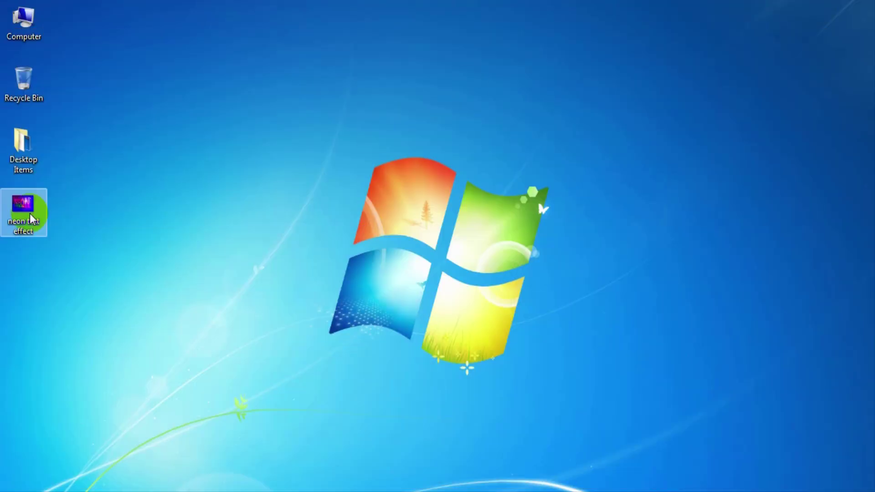
{"action": "double_click", "coordinate": [31, 219]}
{"action": "scroll", "coordinate": [469, 211], "scroll_direction": "up", "scroll_amount": 3}
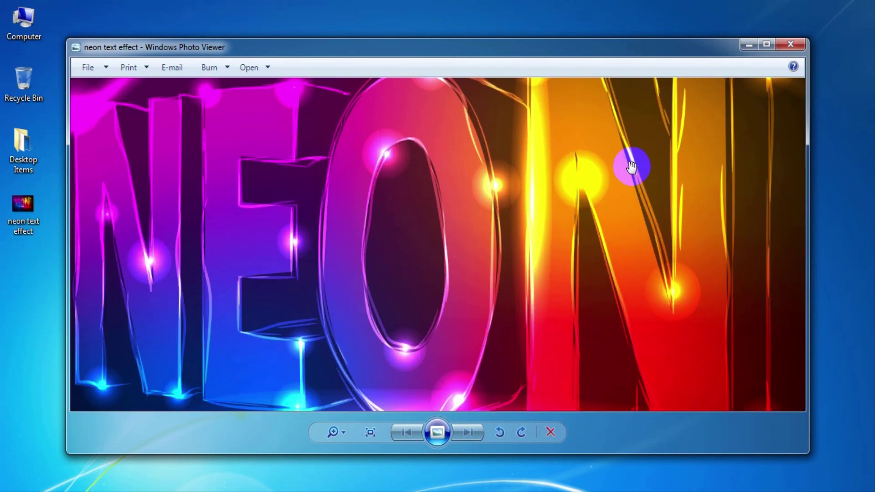